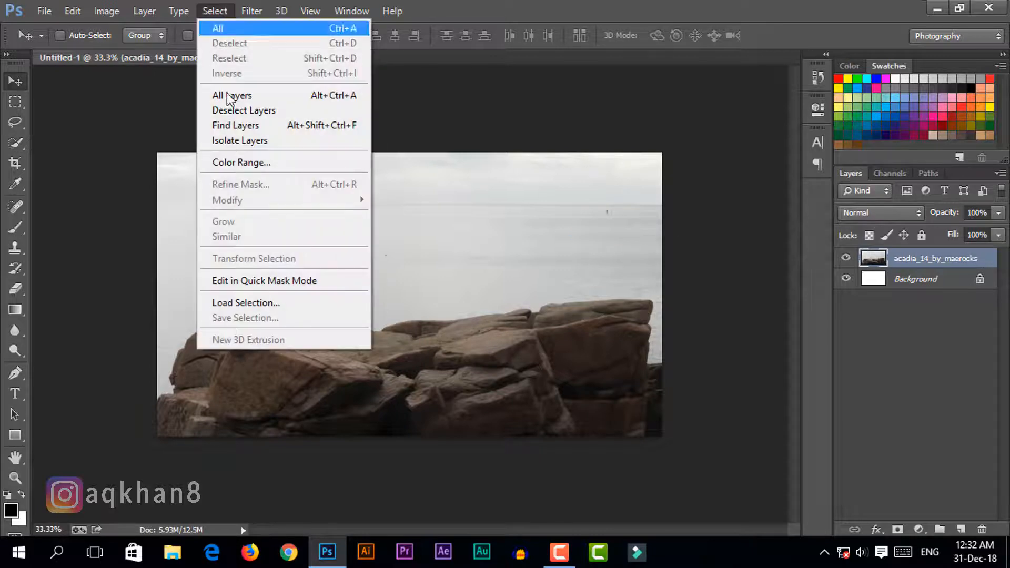
# Step: Select the pale sky and sea around the rocks with Color Range, adding samples from them at fuzziness 40
pyautogui.click(251, 160)
pyautogui.click(969, 221)
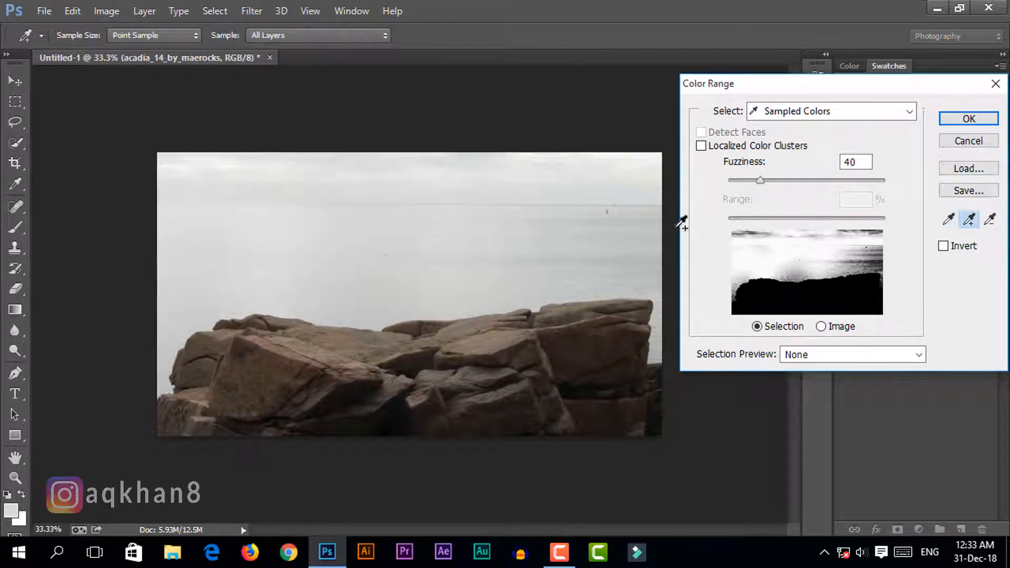
pyautogui.click(642, 241)
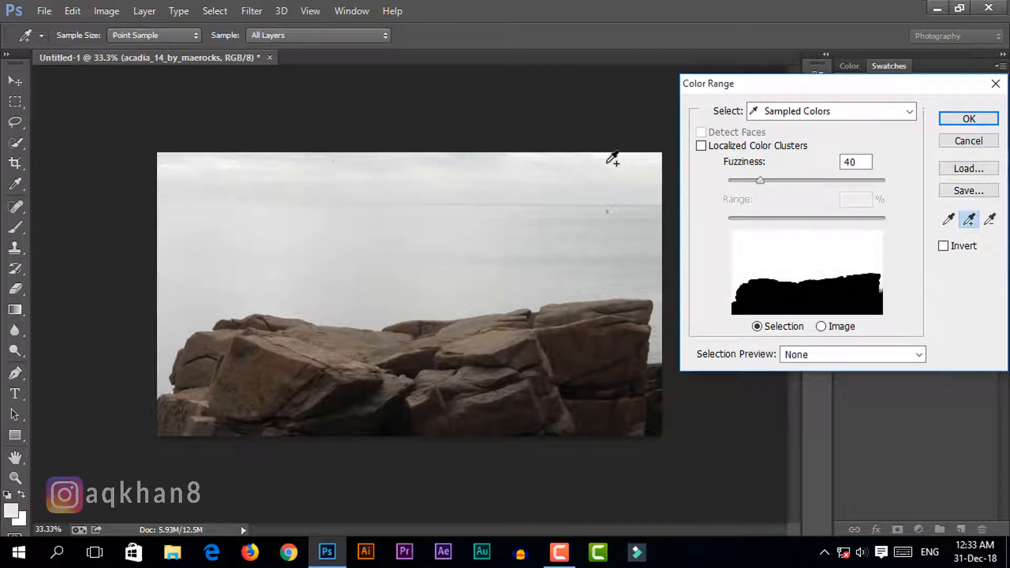
pyautogui.click(969, 119)
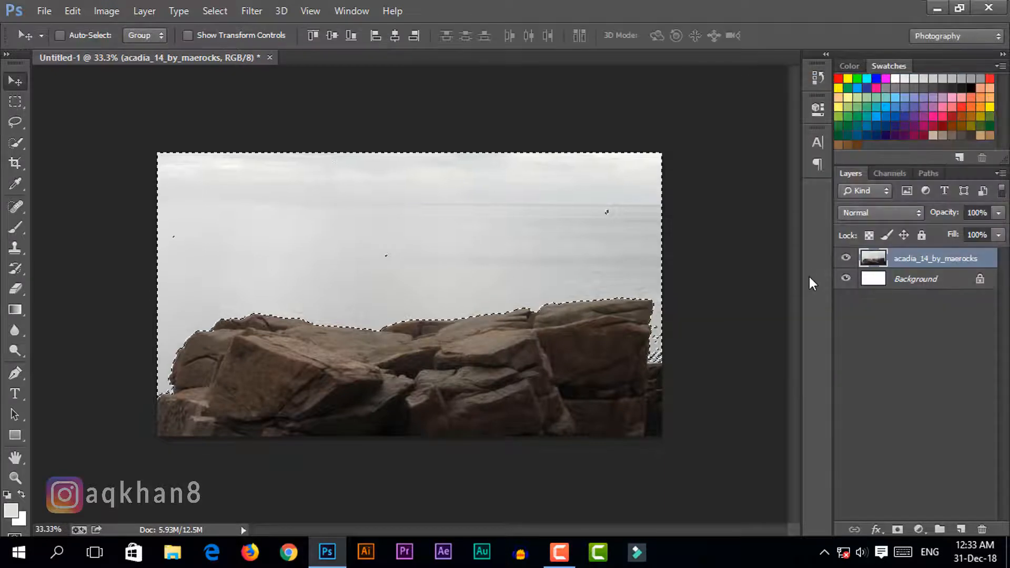
# Step: Invert the selection to the rocks and add it as a layer mask on the acadia_14_by_maerocks layer
pyautogui.click(15, 101)
pyautogui.rightClick(308, 205)
pyautogui.click(359, 229)
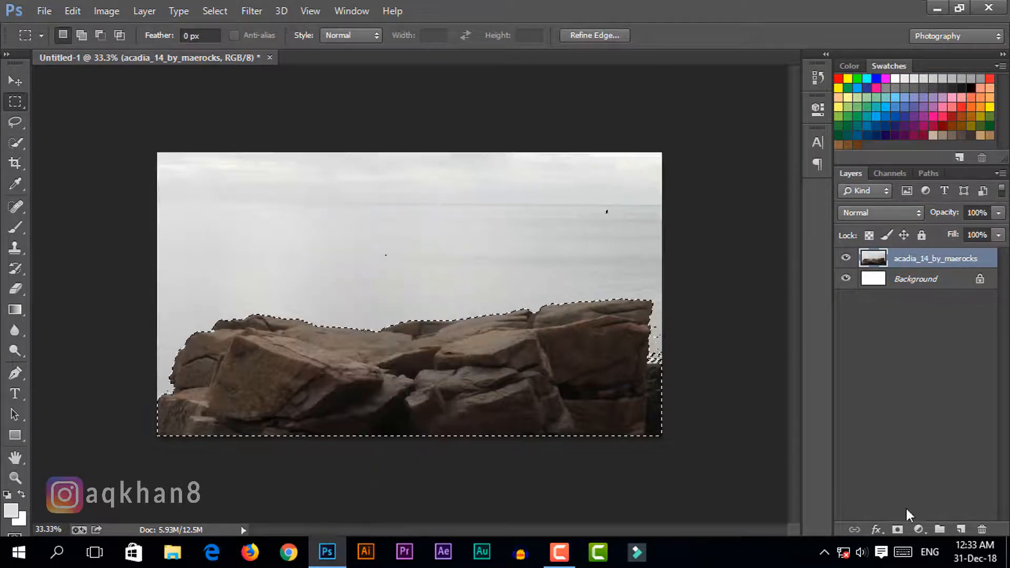
pyautogui.click(897, 528)
# Step: Refine the rocks' mask edge with Smart Radius on, radius 21.5 px, Shift Edge -78% and output to Layer Mask, and apply the mask
pyautogui.doubleClick(907, 265)
pyautogui.click(755, 277)
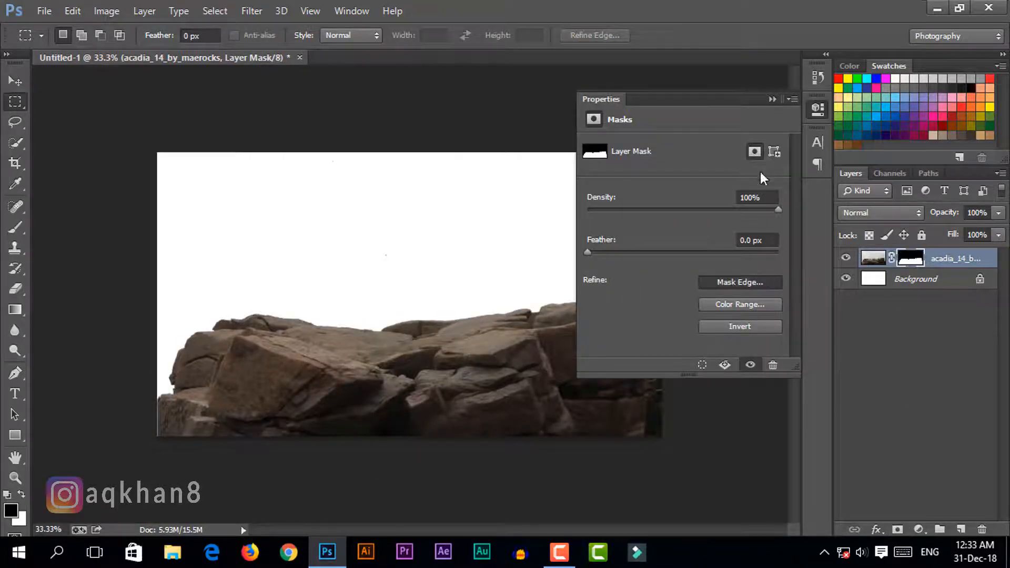
pyautogui.click(772, 99)
pyautogui.moveTo(804, 130); pyautogui.dragTo(810, 79)
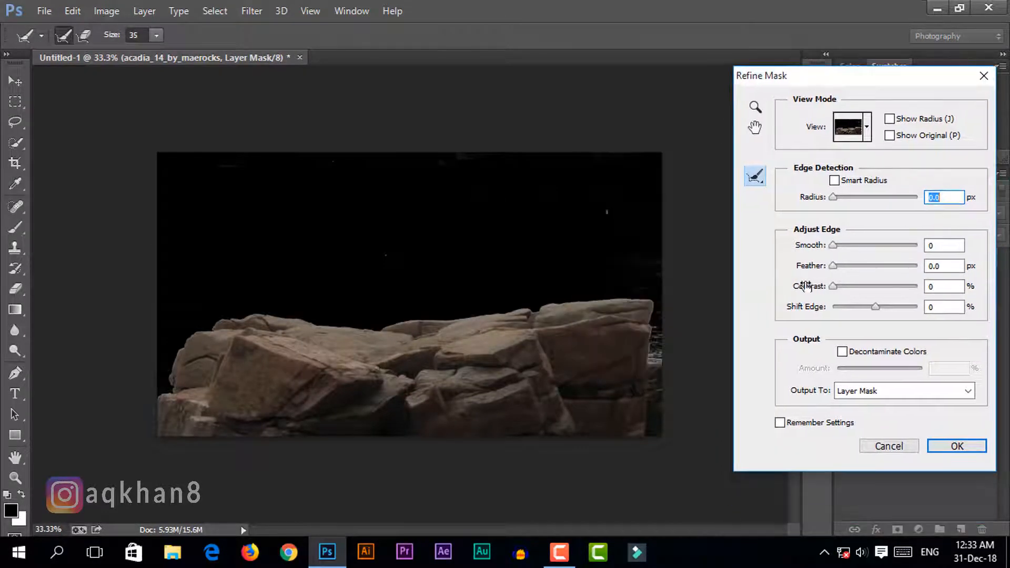
pyautogui.click(829, 231)
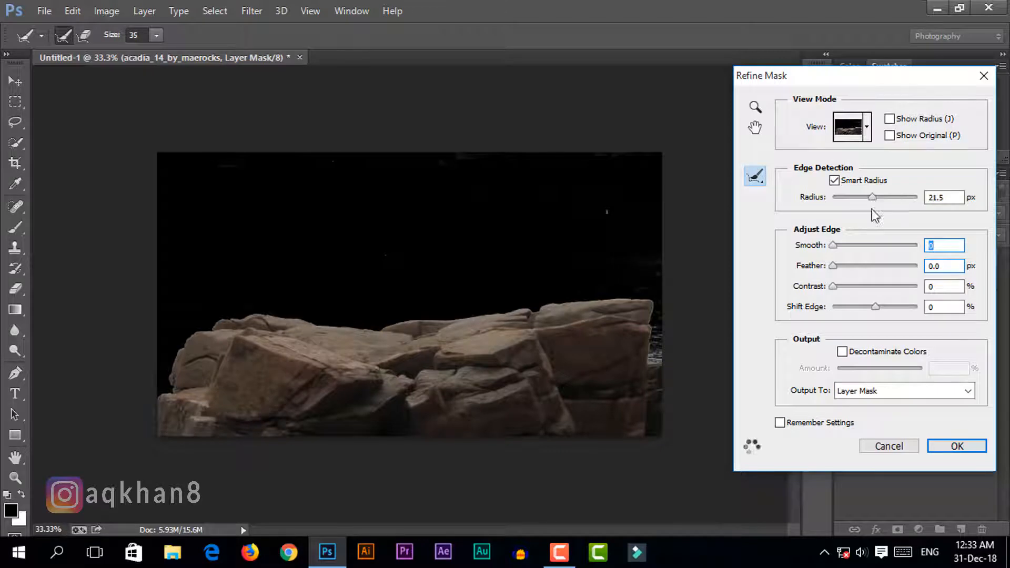
pyautogui.moveTo(877, 305); pyautogui.dragTo(843, 307)
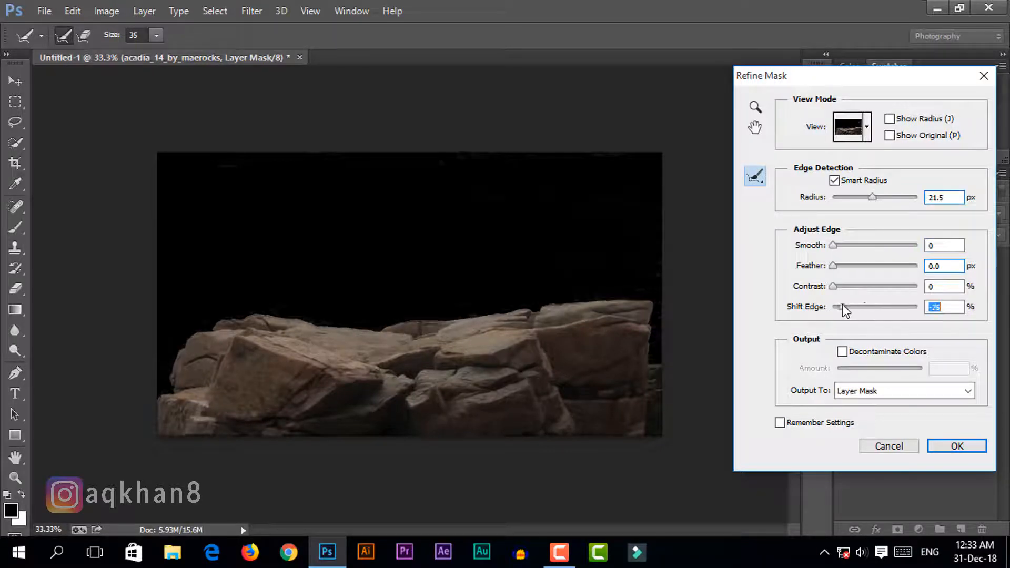
pyautogui.moveTo(934, 79); pyautogui.dragTo(900, 77)
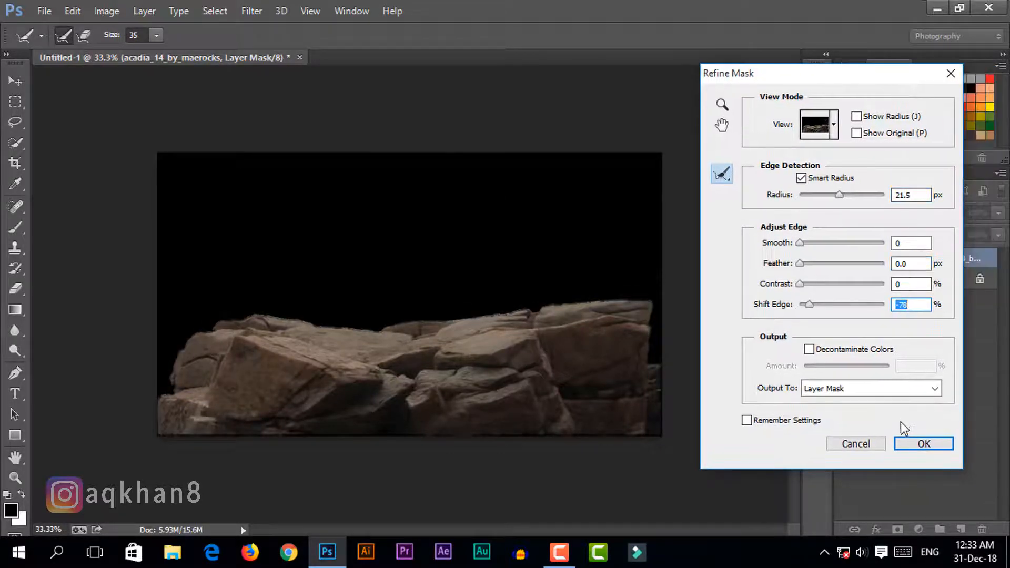
pyautogui.click(903, 391)
pyautogui.click(903, 416)
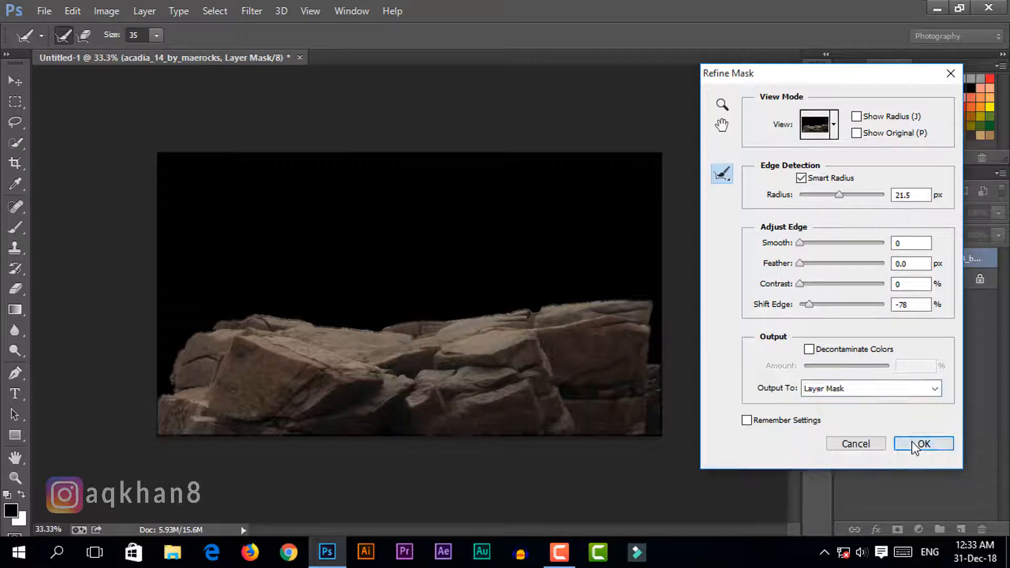
pyautogui.click(915, 442)
pyautogui.rightClick(920, 261)
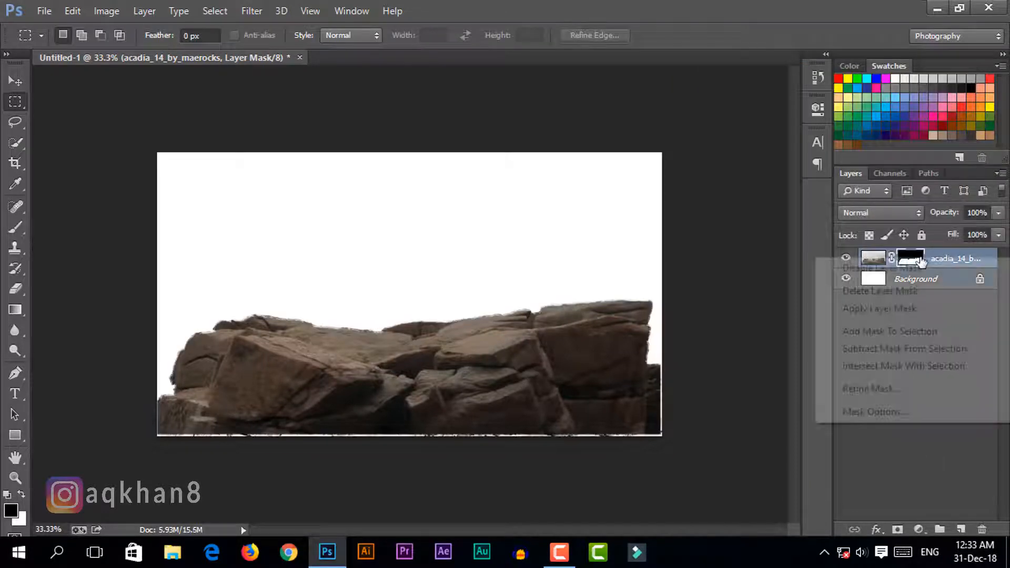
pyautogui.click(918, 311)
# Step: Scale the rocks layer up to about 102% around its centre so it fills the canvas edges
pyautogui.press('v')
pyautogui.click(188, 35)
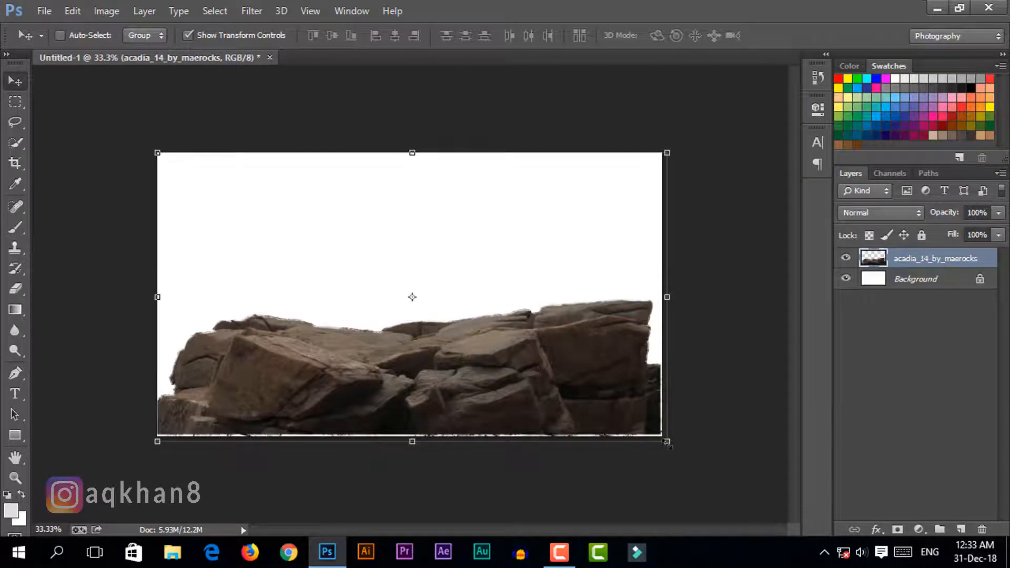
pyautogui.moveTo(667, 443); pyautogui.dragTo(672, 446)
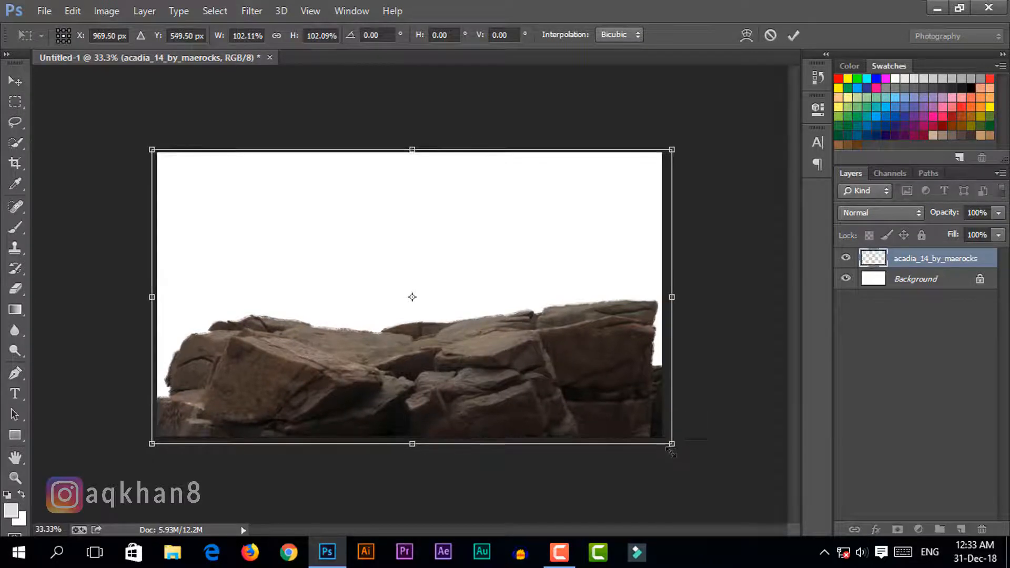
pyautogui.click(792, 36)
pyautogui.click(188, 35)
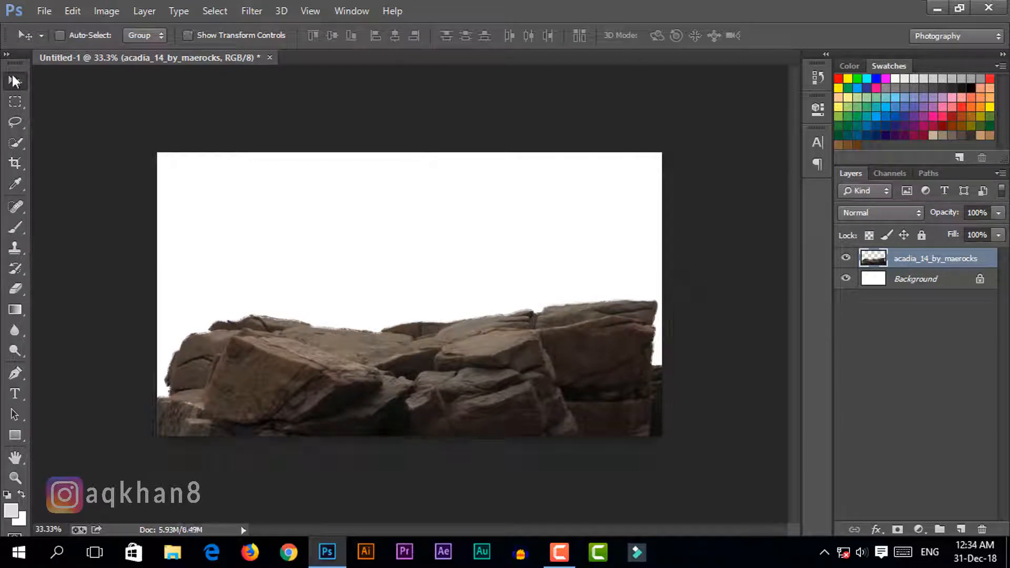
# Step: Place the sky_63_by_sed_rah_stock-d4dbac3 image, enlarge it beyond the canvas sides and shift it upward
pyautogui.click(42, 11)
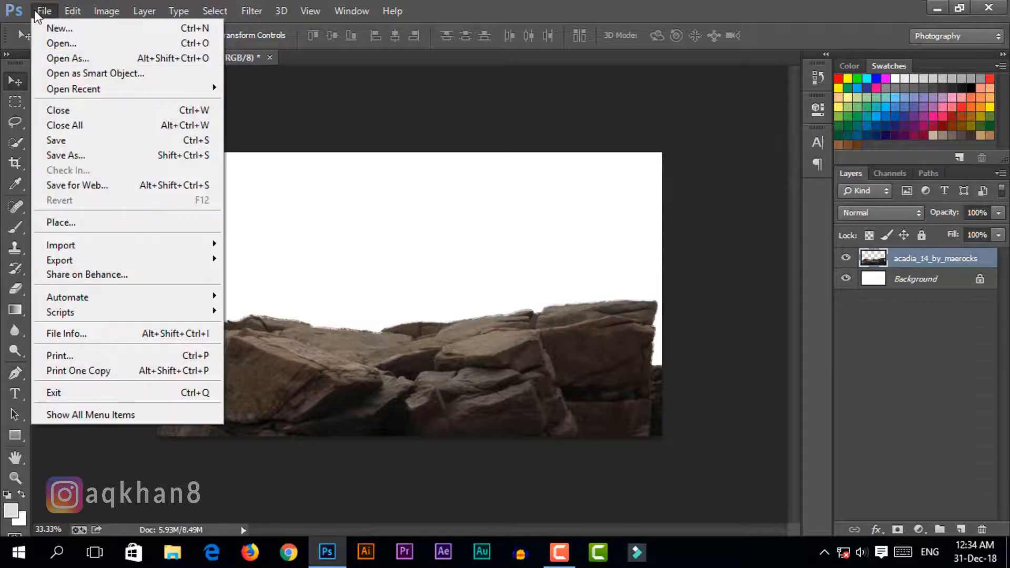
pyautogui.click(79, 223)
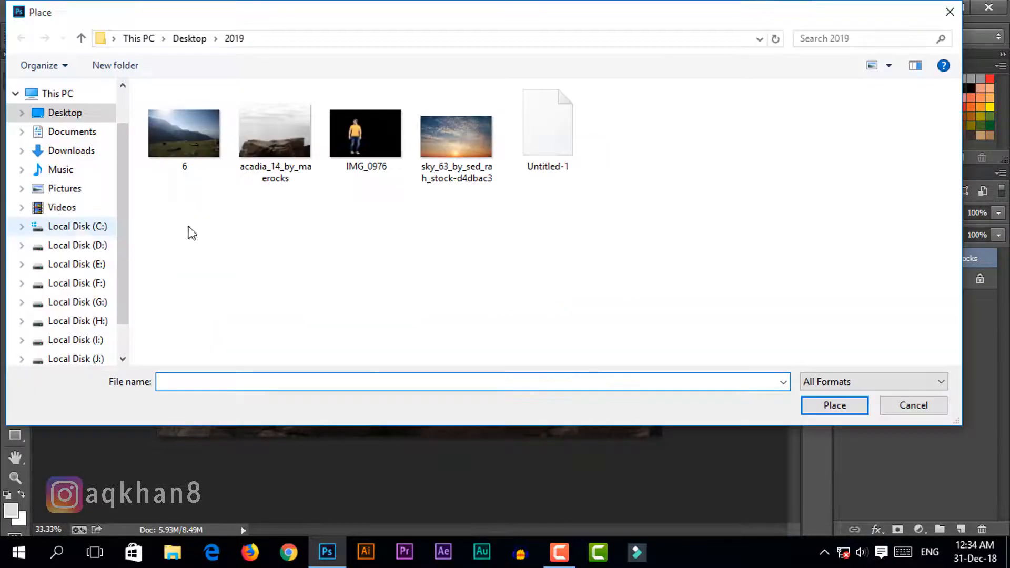
pyautogui.click(456, 136)
pyautogui.click(846, 407)
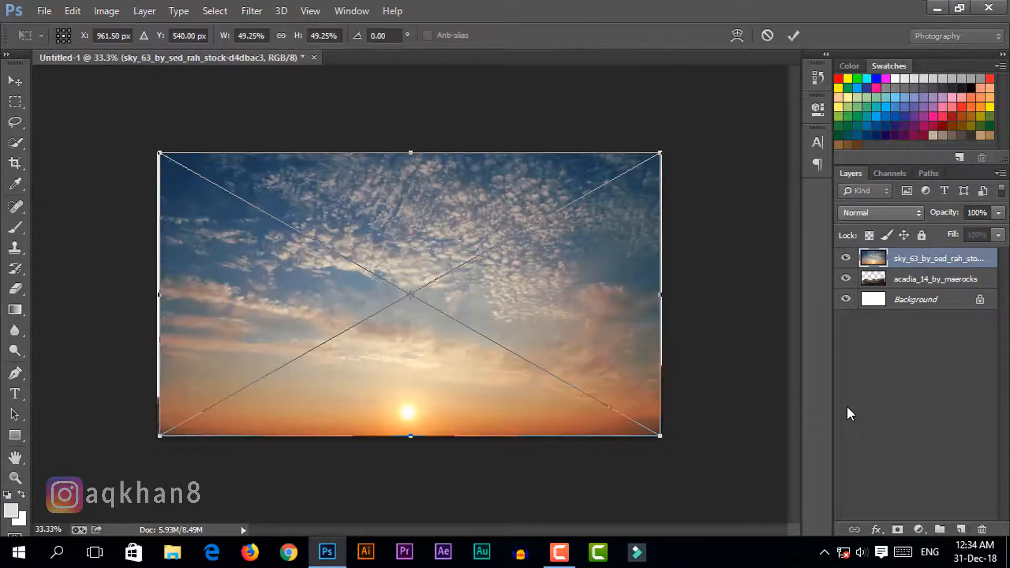
pyautogui.moveTo(661, 436); pyautogui.dragTo(717, 467)
pyautogui.moveTo(503, 416); pyautogui.dragTo(496, 346)
pyautogui.click(793, 35)
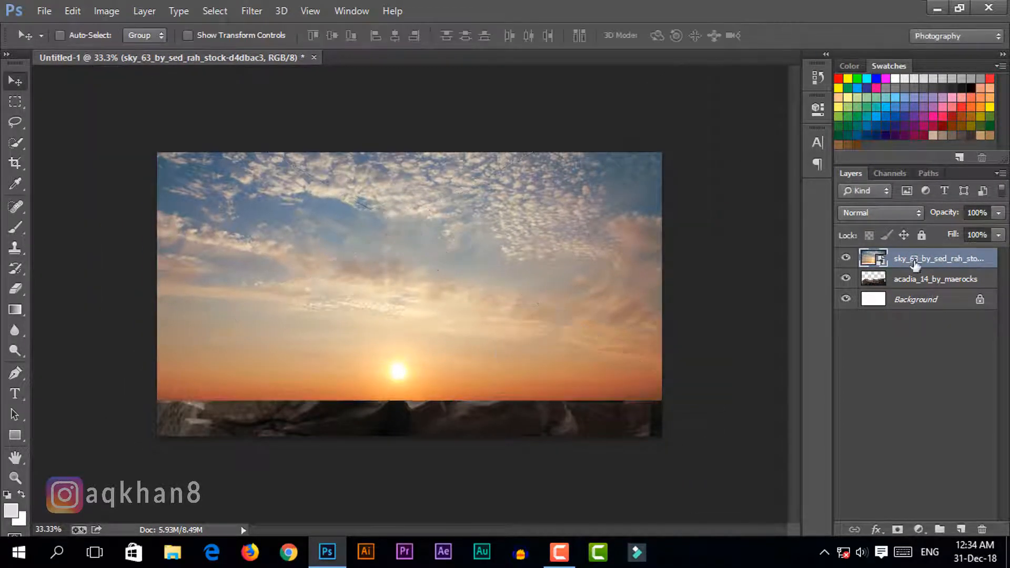
# Step: Move the sky layer beneath the rocks layer, shift the sky slightly to the right and rasterize it
pyautogui.moveTo(926, 259); pyautogui.dragTo(931, 286)
pyautogui.moveTo(453, 285); pyautogui.dragTo(483, 283)
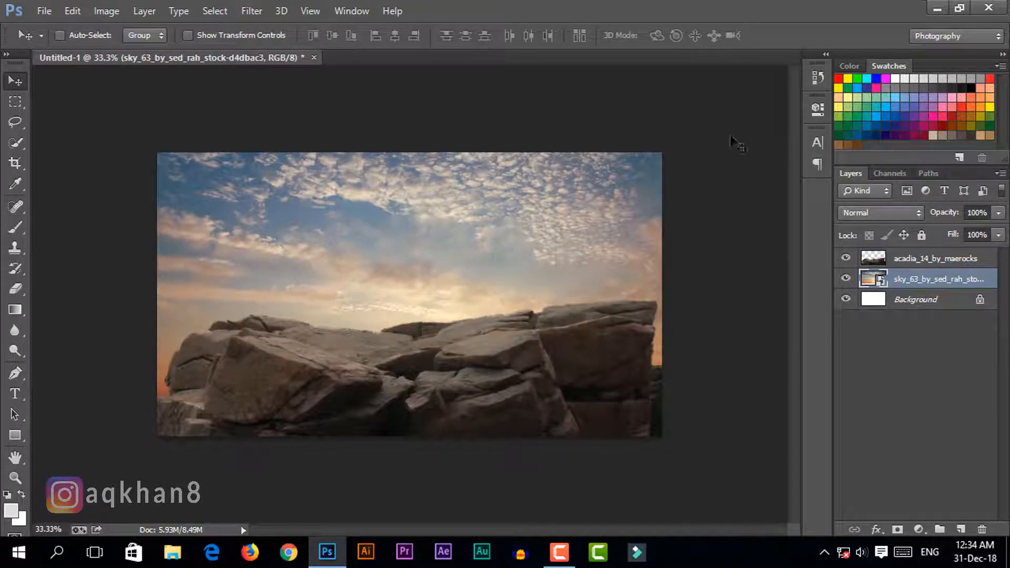
pyautogui.rightClick(915, 288)
pyautogui.click(665, 231)
# Step: Add a Brightness/Contrast adjustment clipped to the rocks layer with brightness -50 and contrast 74, and compare the image with and without it
pyautogui.click(926, 258)
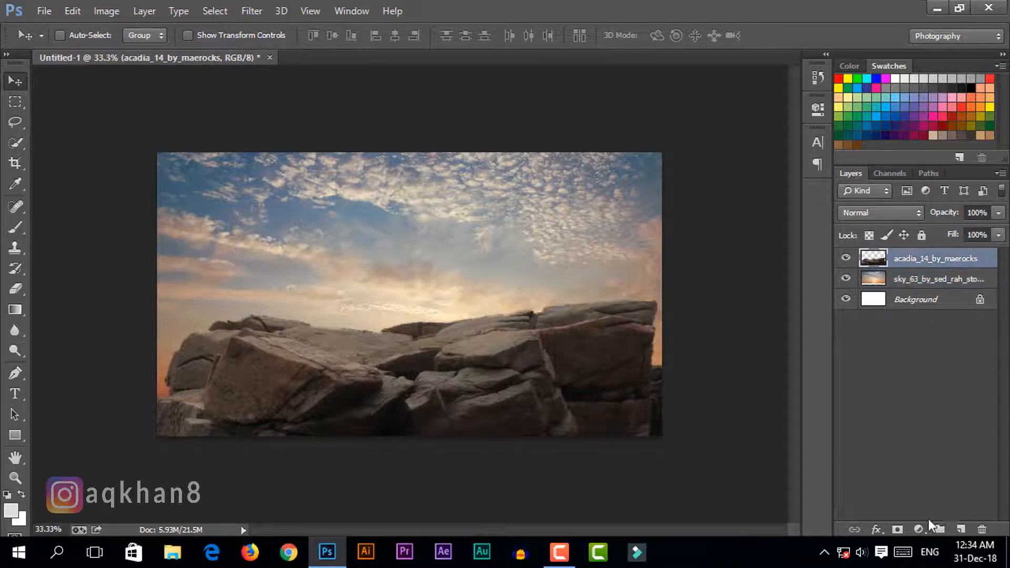
pyautogui.click(919, 528)
pyautogui.click(936, 233)
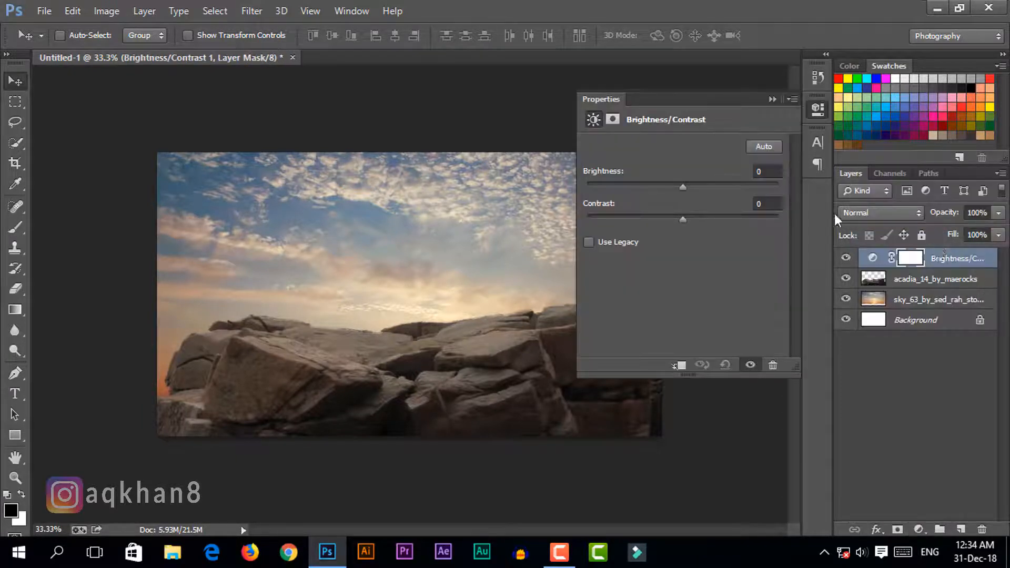
pyautogui.write('-50')
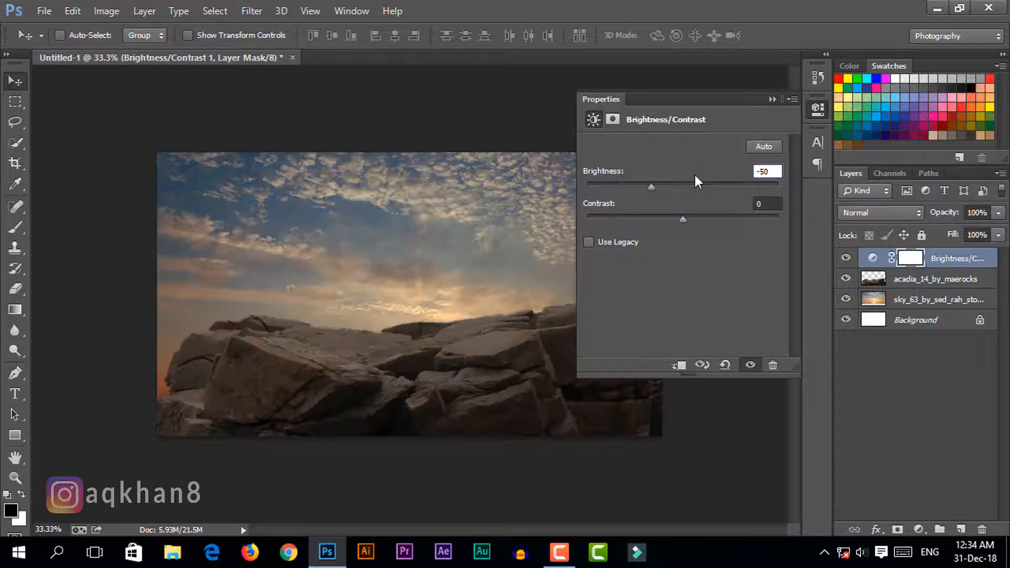
pyautogui.press('Tab')
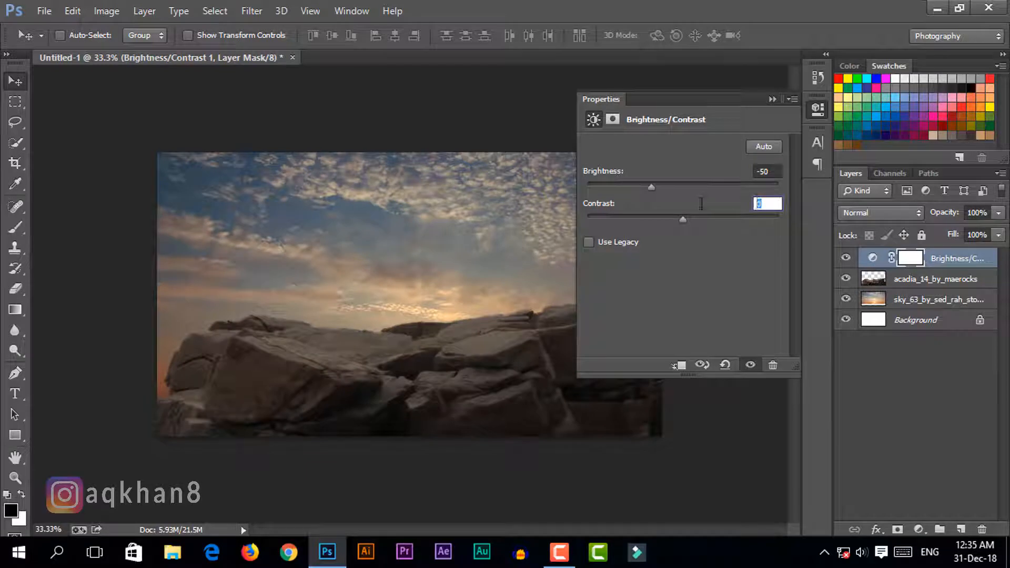
pyautogui.write('74')
pyautogui.click(679, 364)
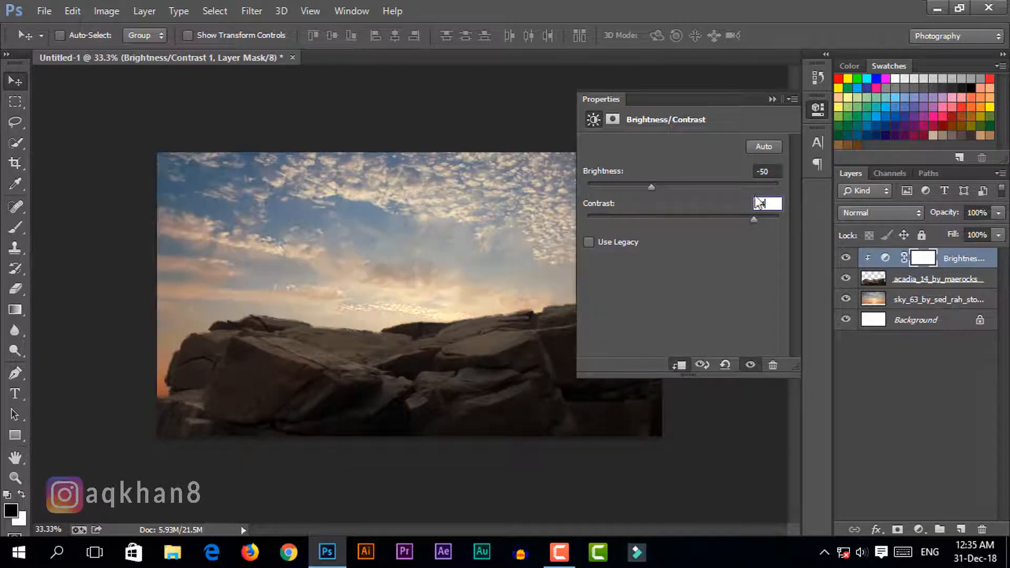
pyautogui.click(770, 98)
pyautogui.click(846, 259)
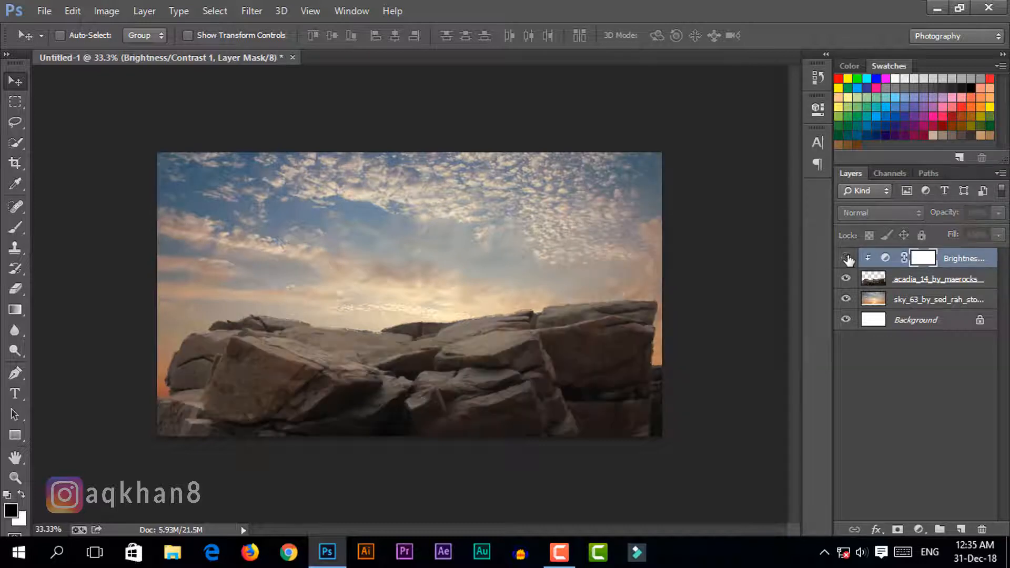
pyautogui.click(846, 259)
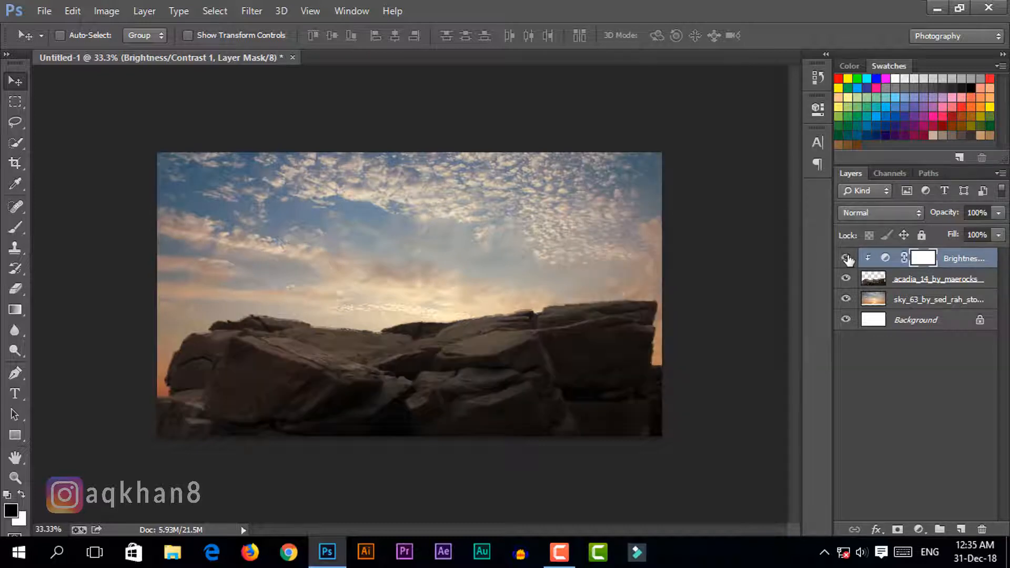
# Step: Create a new empty layer directly above the sky layer
pyautogui.click(934, 277)
pyautogui.click(936, 301)
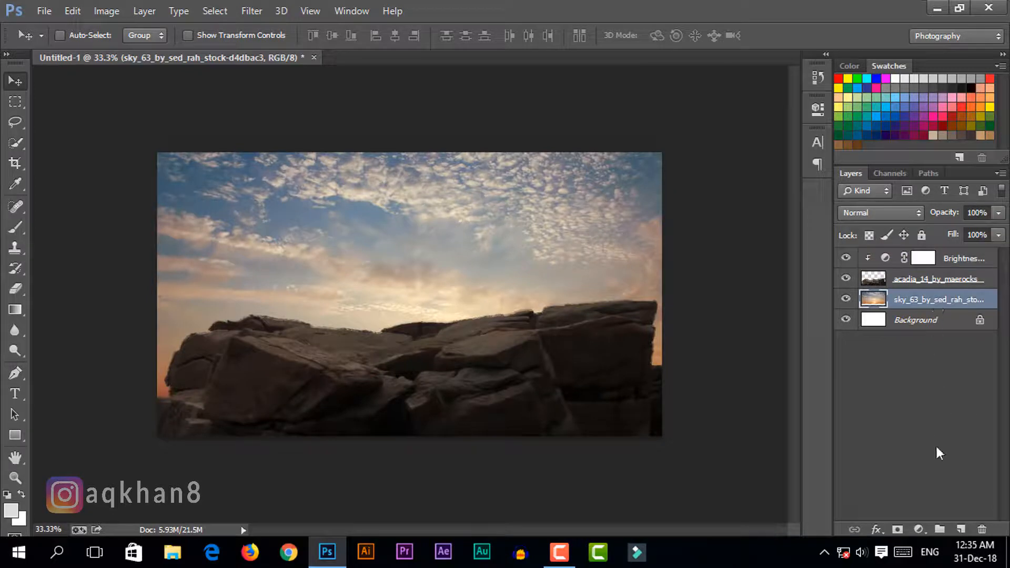
pyautogui.click(960, 529)
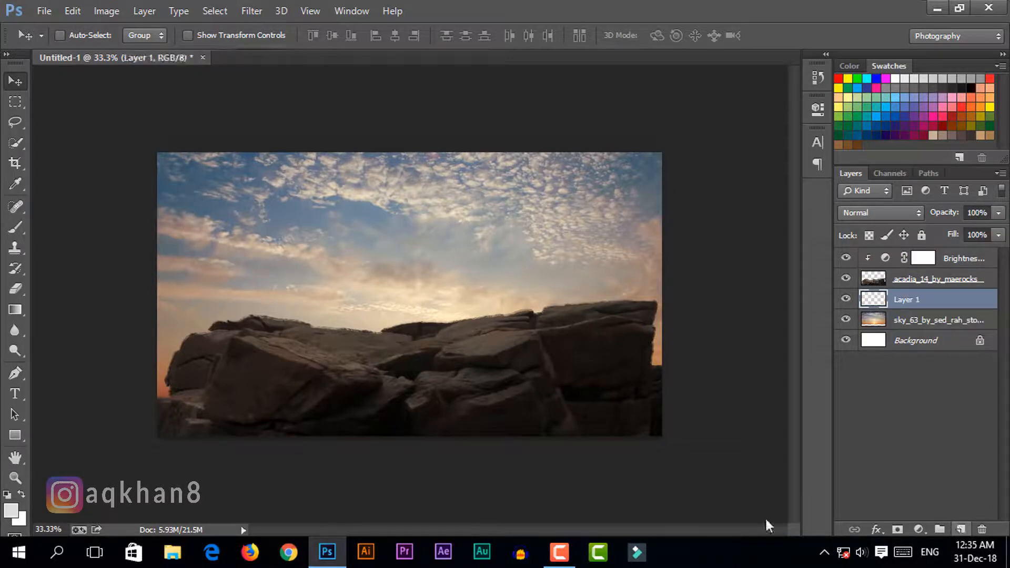
# Step: Set the foreground colour to the orange-brown b46a3f
pyautogui.click(11, 509)
pyautogui.click(572, 345)
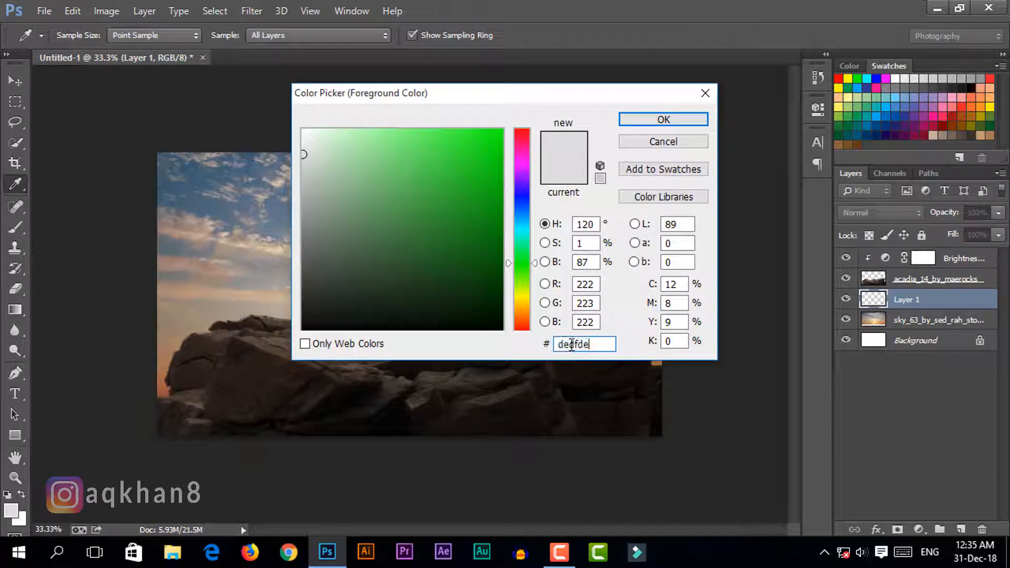
pyautogui.doubleClick(571, 344)
pyautogui.write('b46')
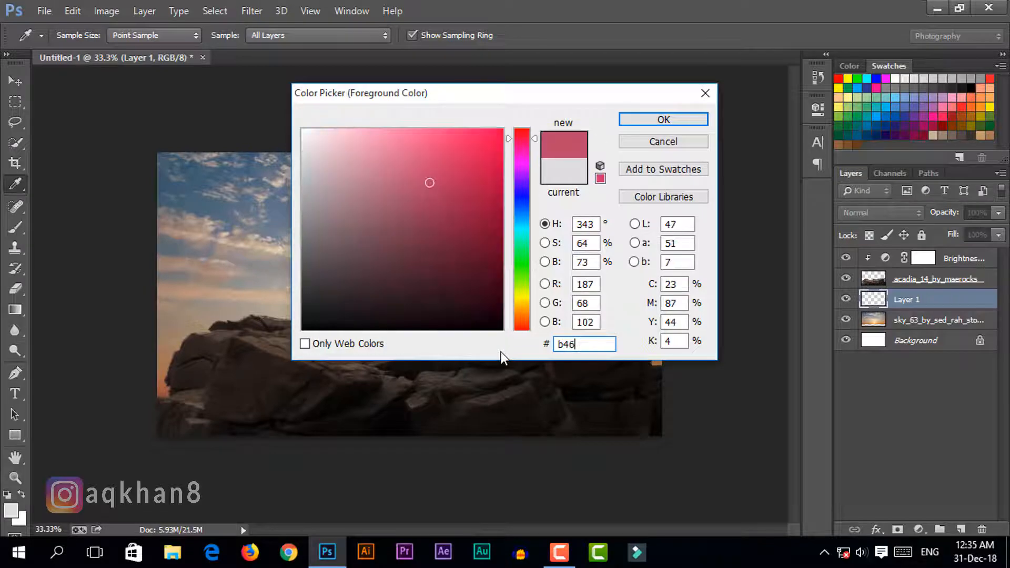
pyautogui.write('a3f')
pyautogui.click(687, 119)
# Step: Draw a vertical linear gradient from the foreground colour to transparent on the new layer, running from the rocks up into the upper sky
pyautogui.press('v')
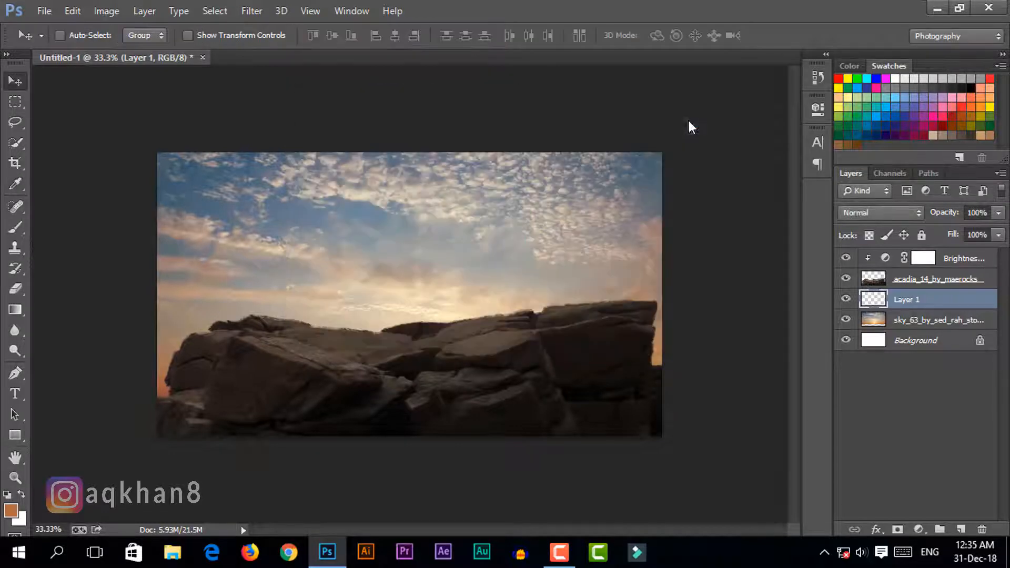
pyautogui.press('g')
pyautogui.moveTo(407, 384); pyautogui.dragTo(404, 188)
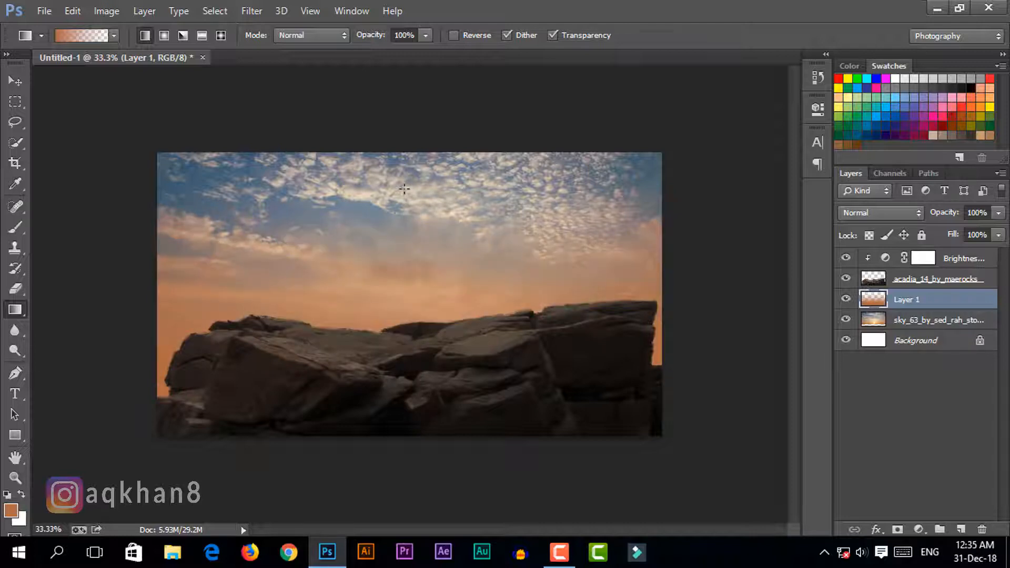
# Step: Set the orange gradient layer's blend mode to Linear Burn and opacity to 46%, and compare the sky with and without it
pyautogui.click(870, 212)
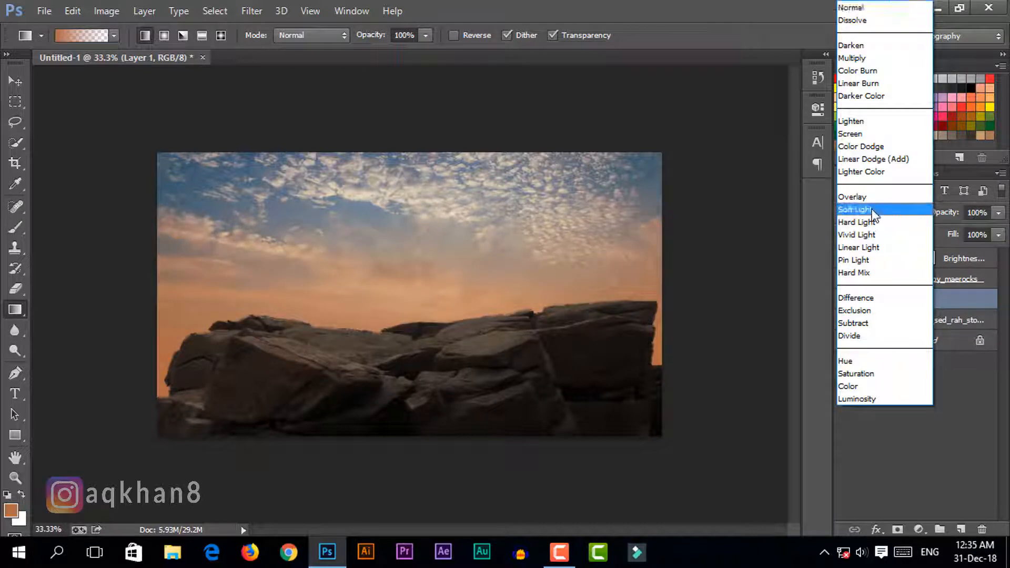
pyautogui.click(866, 70)
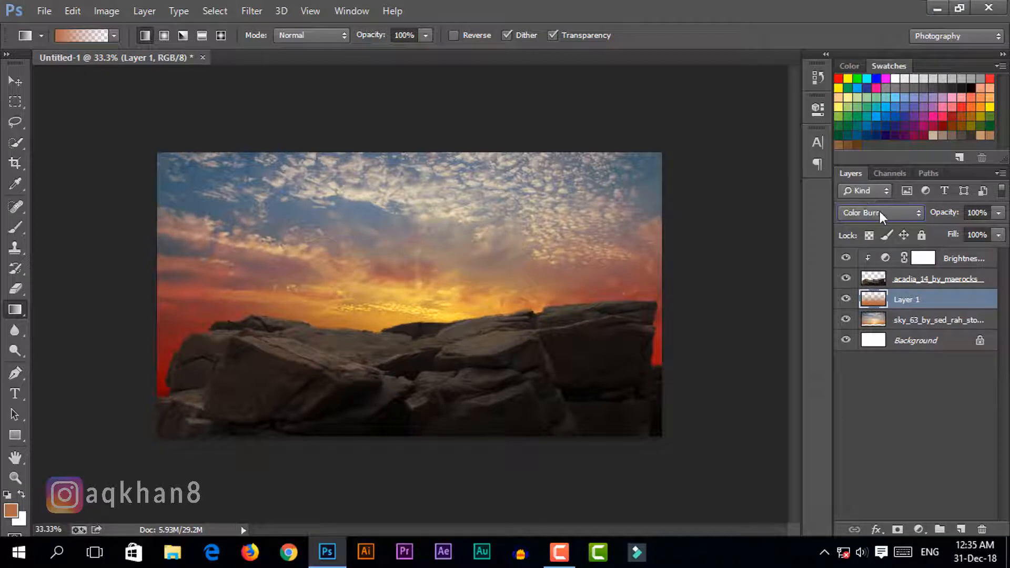
pyautogui.scroll(-1, 881, 213)
pyautogui.click(999, 235)
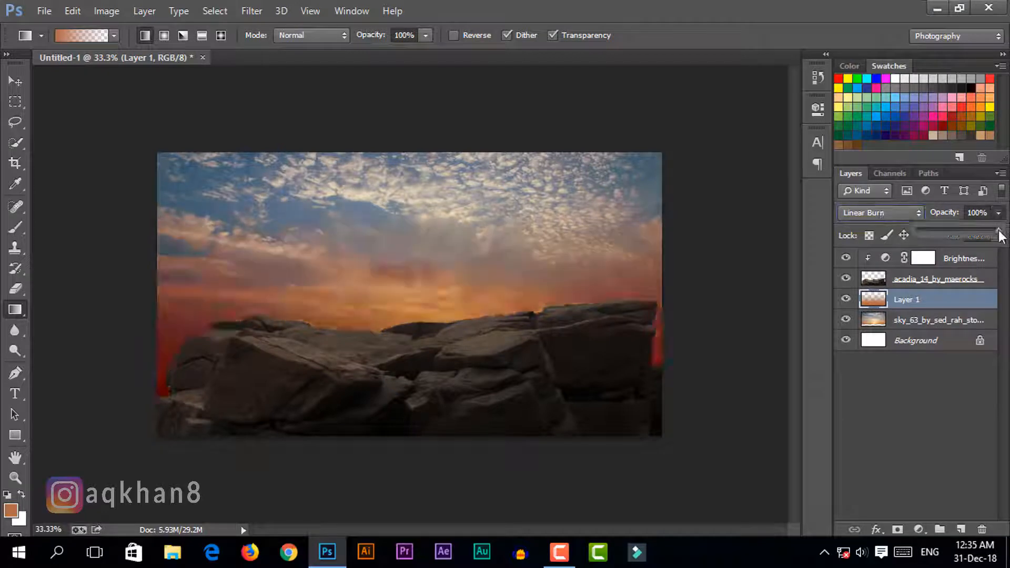
pyautogui.moveTo(998, 235); pyautogui.dragTo(954, 231)
pyautogui.click(977, 283)
pyautogui.click(924, 298)
pyautogui.click(848, 299)
pyautogui.click(848, 299)
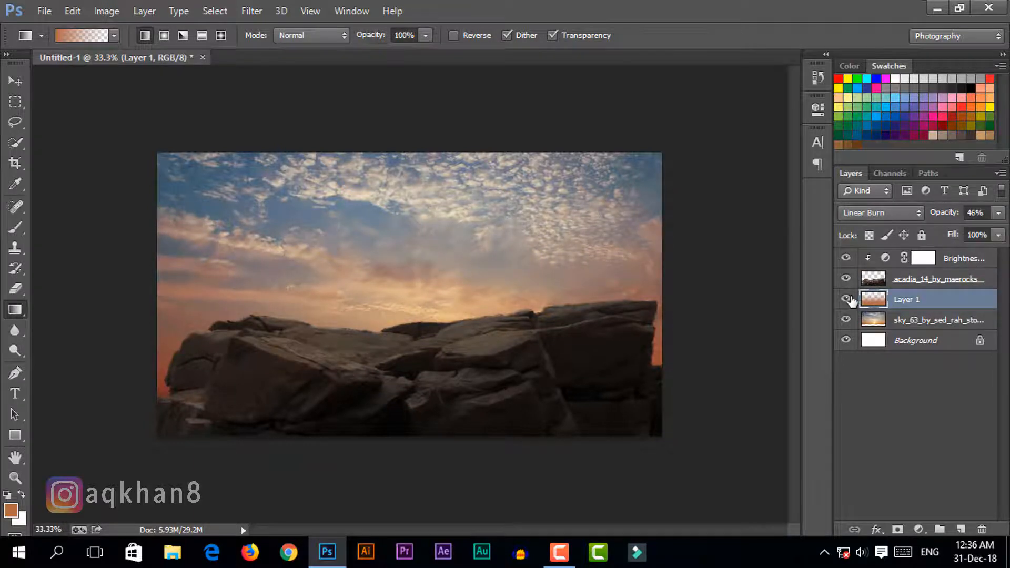
# Step: Place the cut-out photo of the man, IMG_0976, above the rocks' Brightness/Contrast adjustment layer
pyautogui.click(923, 258)
pyautogui.click(45, 11)
pyautogui.click(77, 222)
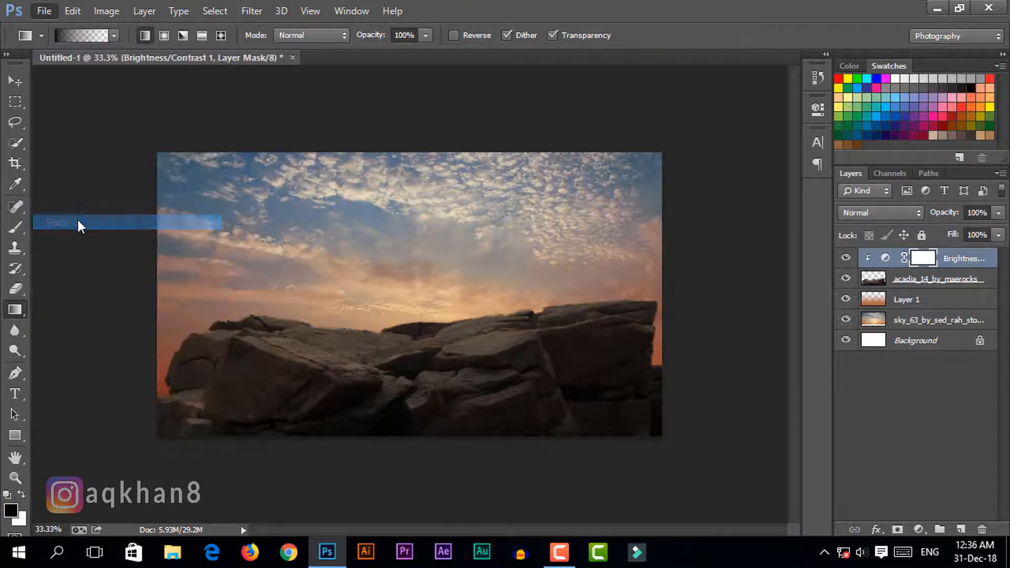
pyautogui.click(832, 406)
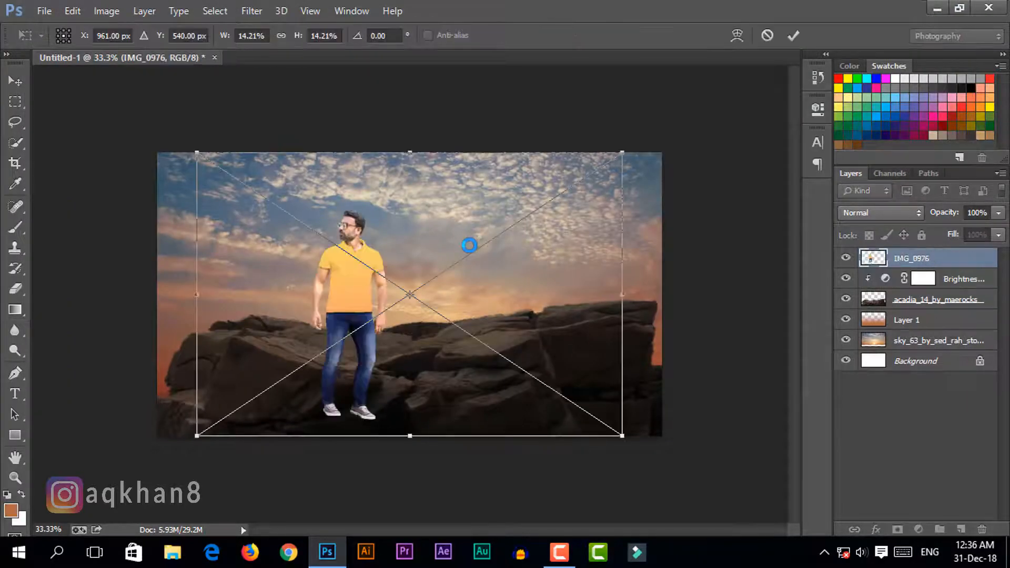
# Step: Scale the placed man to about 12.5% and position him standing on the rock right of the image centre
pyautogui.moveTo(349, 272); pyautogui.dragTo(489, 215)
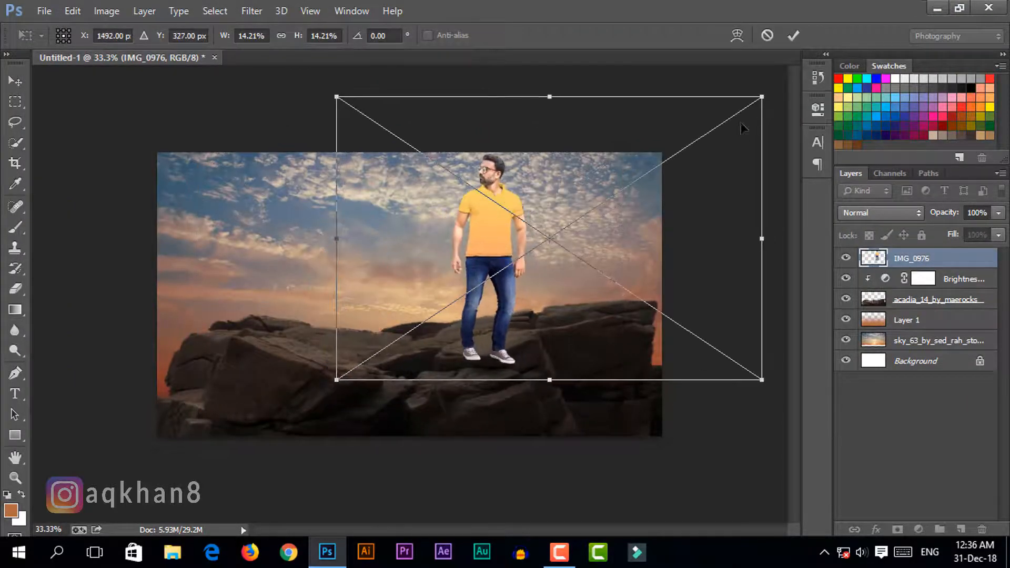
pyautogui.moveTo(766, 93); pyautogui.dragTo(730, 119)
pyautogui.moveTo(495, 235); pyautogui.dragTo(474, 235)
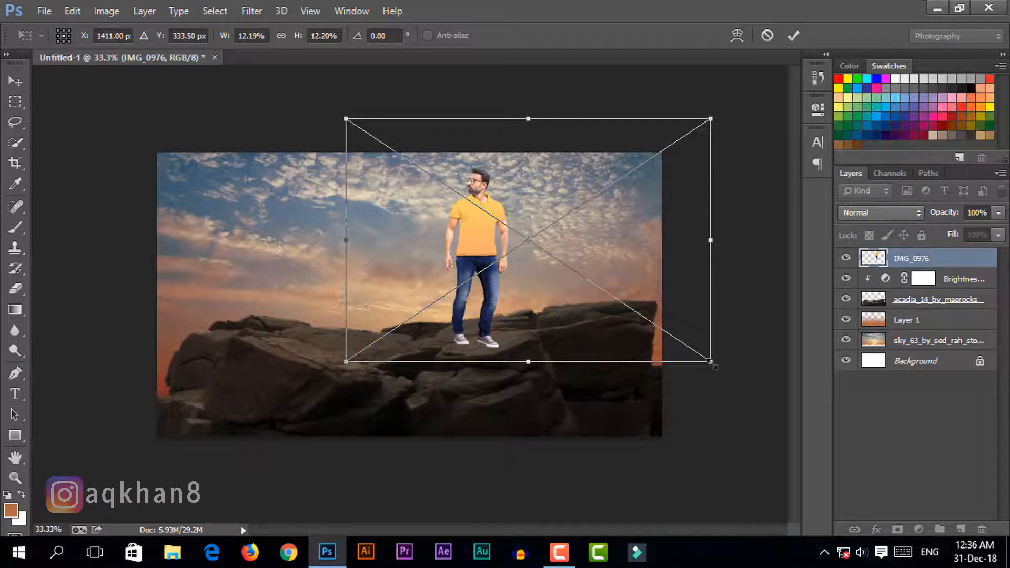
pyautogui.moveTo(711, 363); pyautogui.dragTo(721, 371)
pyautogui.moveTo(486, 339)
pyautogui.mouseDown()
pyautogui.moveTo(491, 331)
pyautogui.moveTo(492, 341)
pyautogui.mouseUp()
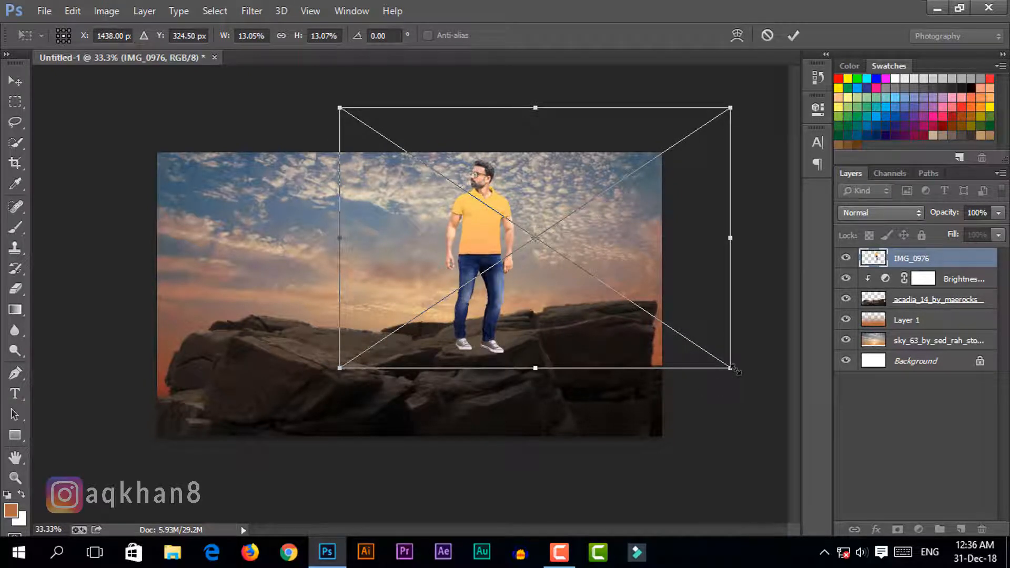
pyautogui.moveTo(734, 369); pyautogui.dragTo(725, 365)
pyautogui.moveTo(511, 324); pyautogui.dragTo(509, 327)
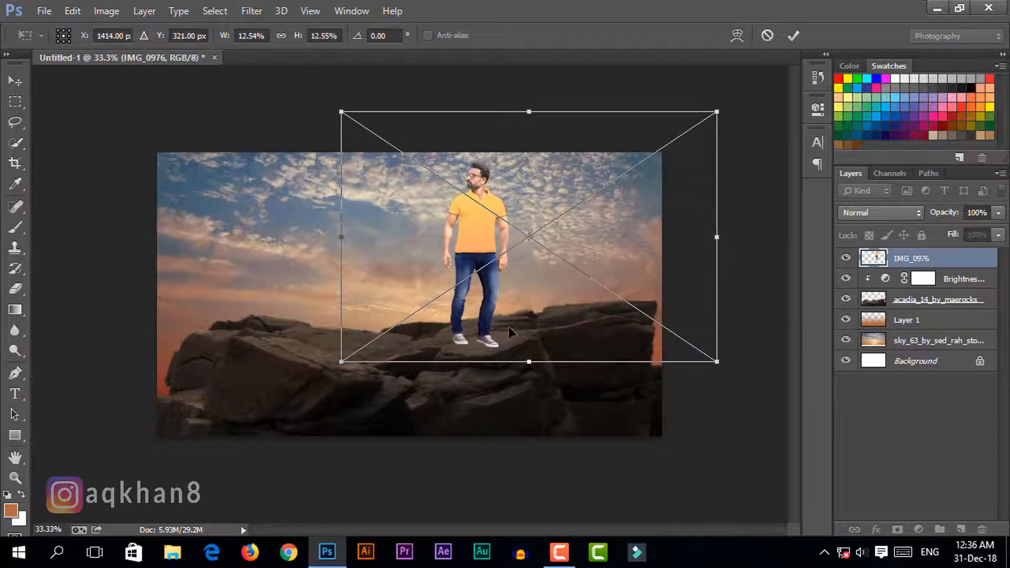
pyautogui.click(793, 35)
pyautogui.click(11, 83)
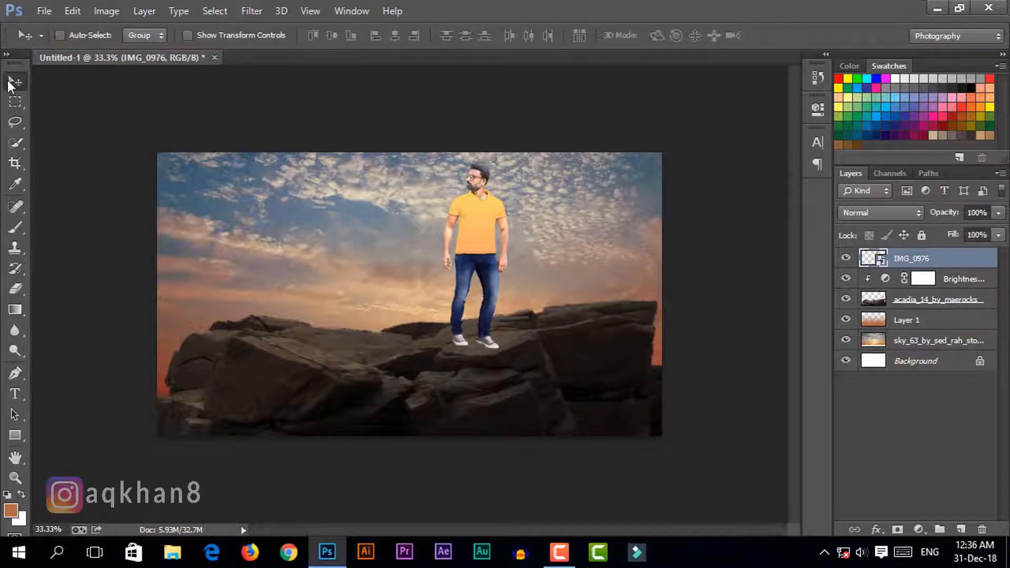
# Step: Rasterize the placed IMG_0976 layer
pyautogui.rightClick(934, 257)
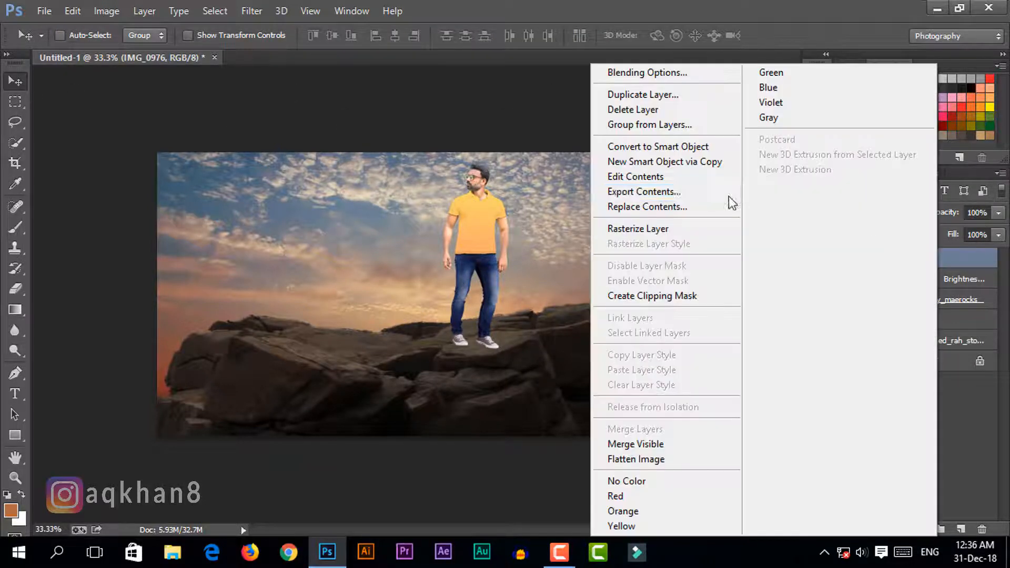
pyautogui.click(670, 225)
pyautogui.click(918, 530)
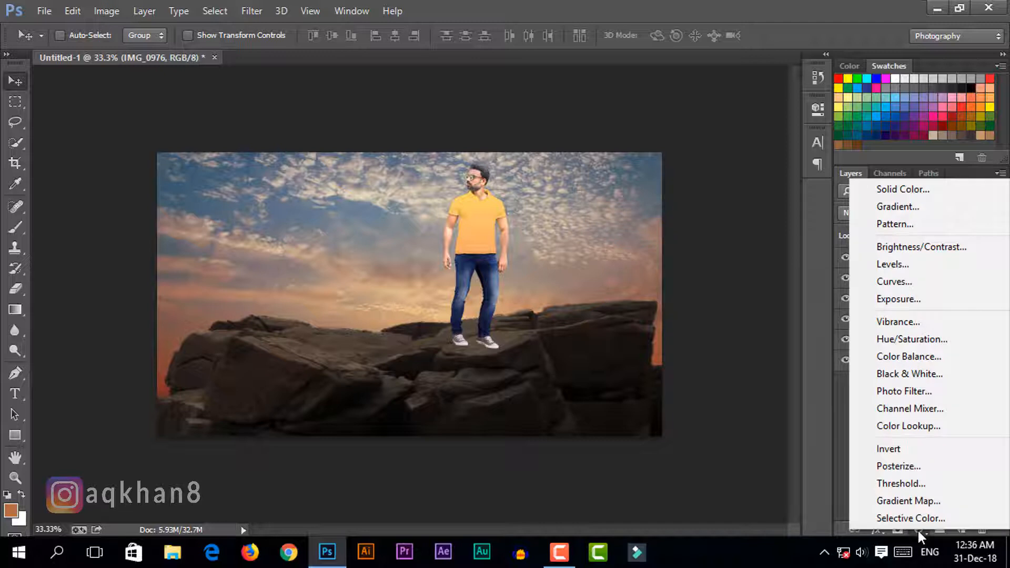
pyautogui.click(919, 530)
# Step: Add a Multiply drop shadow at 75% opacity and a 120° angle to the man's layer, adjusting the shadow's size
pyautogui.rightClick(939, 258)
pyautogui.click(689, 79)
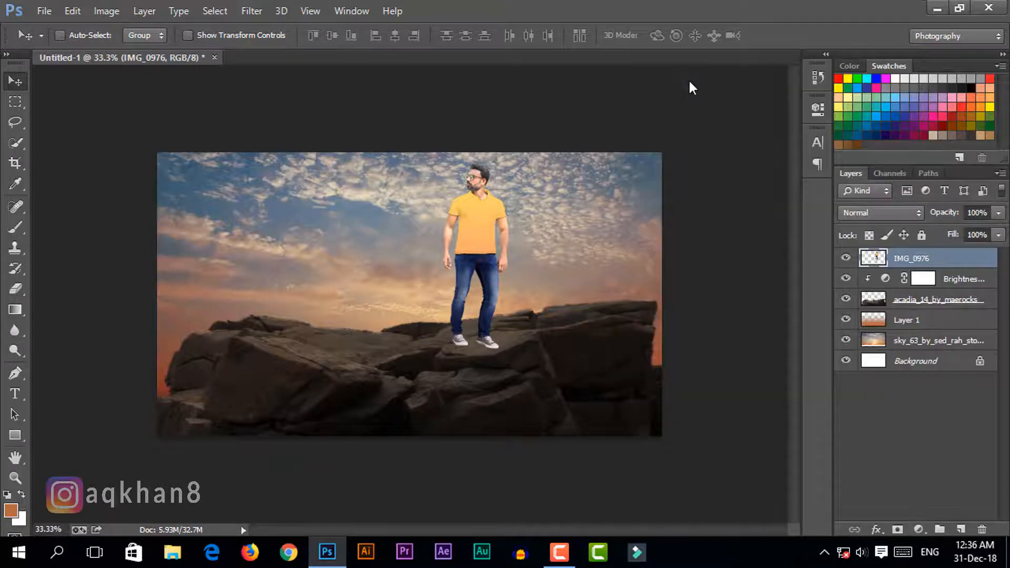
pyautogui.click(629, 381)
pyautogui.moveTo(730, 129); pyautogui.dragTo(713, 111)
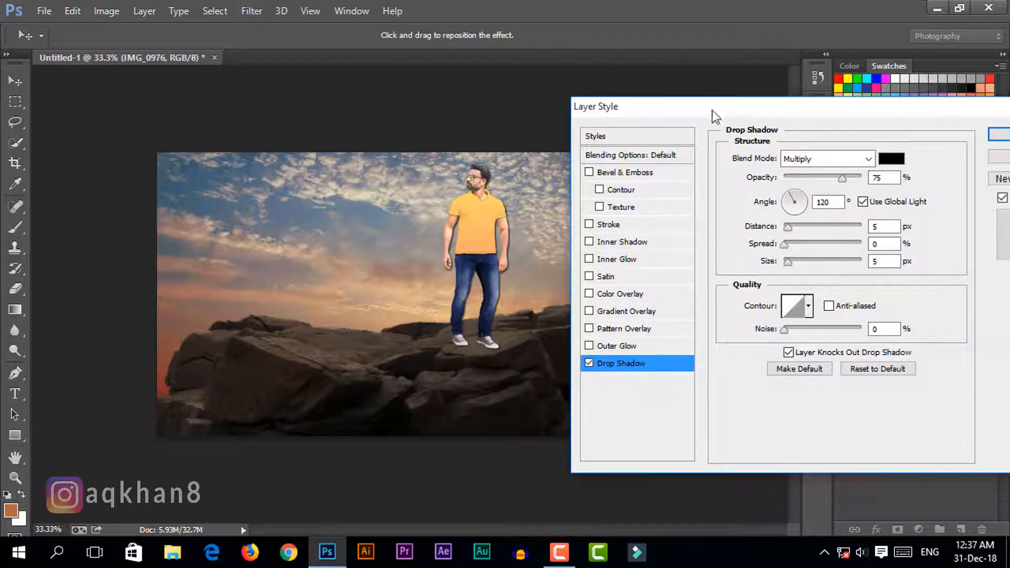
pyautogui.moveTo(787, 261); pyautogui.dragTo(788, 247)
pyautogui.click(991, 137)
# Step: Separate the man's drop shadow effect into its own layer and select that shadow layer
pyautogui.rightClick(935, 292)
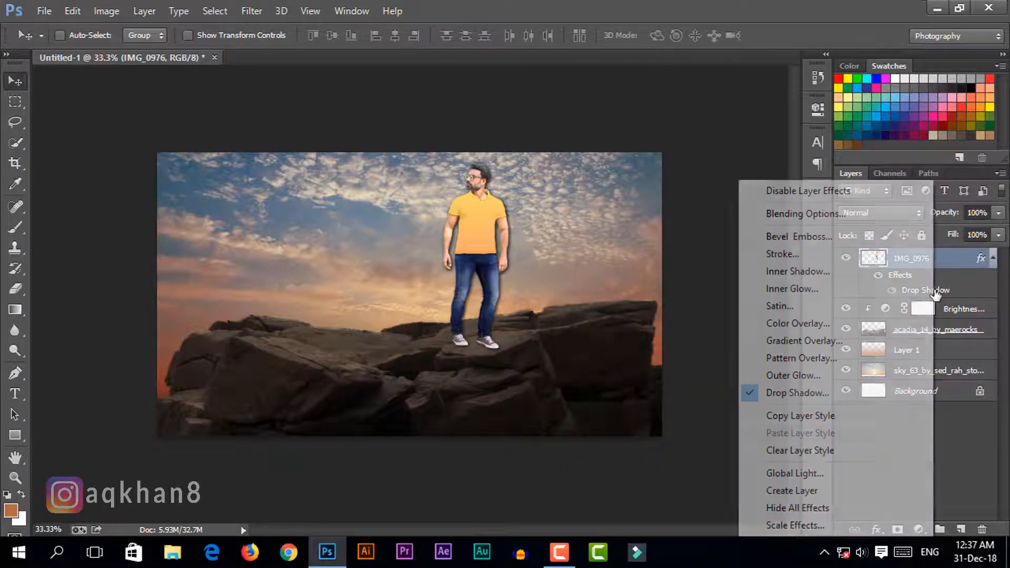
pyautogui.click(792, 490)
pyautogui.press('Return')
pyautogui.click(851, 279)
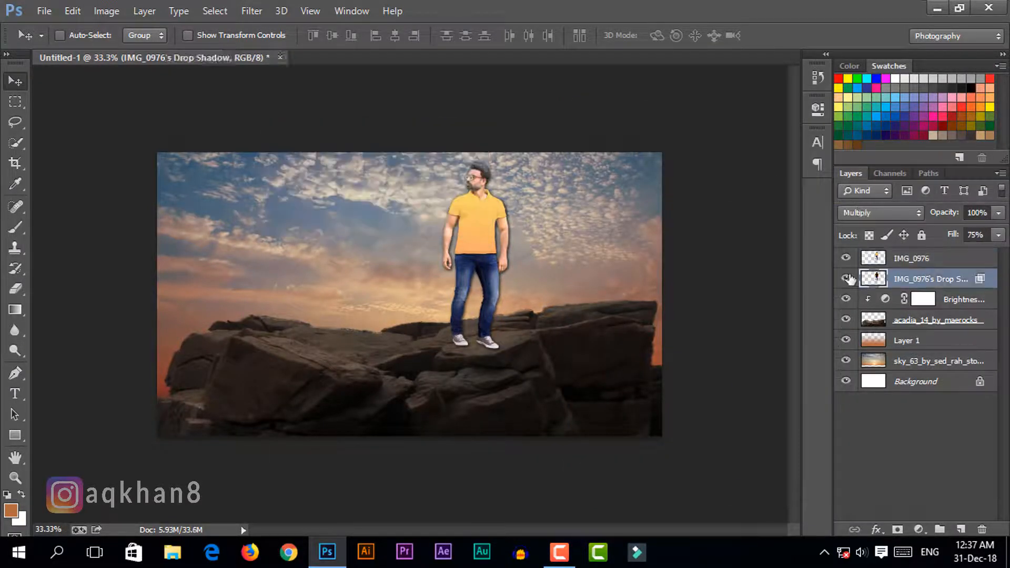
# Step: Distort the shadow layer so it falls downward and to the right across the rocks, with its upper corners aligned to the shoes
pyautogui.hotkey('ctrl', 't')
pyautogui.hotkey('ctrl', 't')
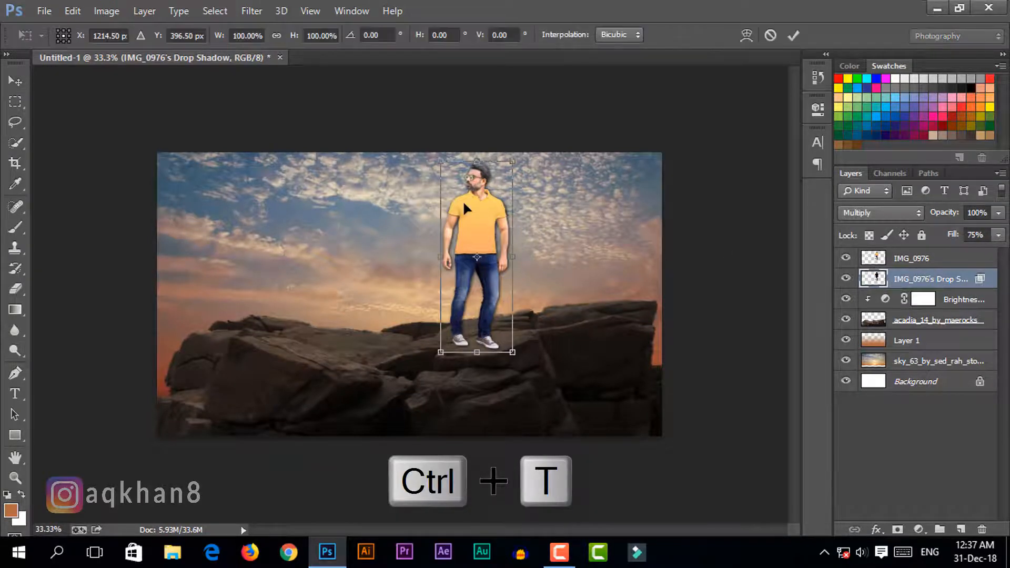
pyautogui.rightClick(463, 203)
pyautogui.click(491, 290)
pyautogui.moveTo(476, 163); pyautogui.dragTo(521, 427)
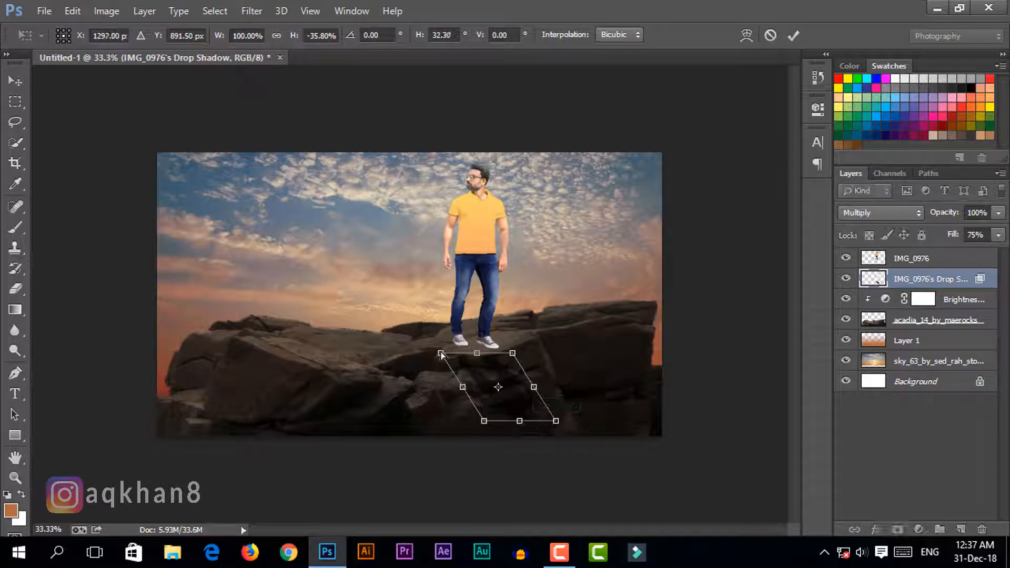
pyautogui.moveTo(442, 355); pyautogui.dragTo(433, 336)
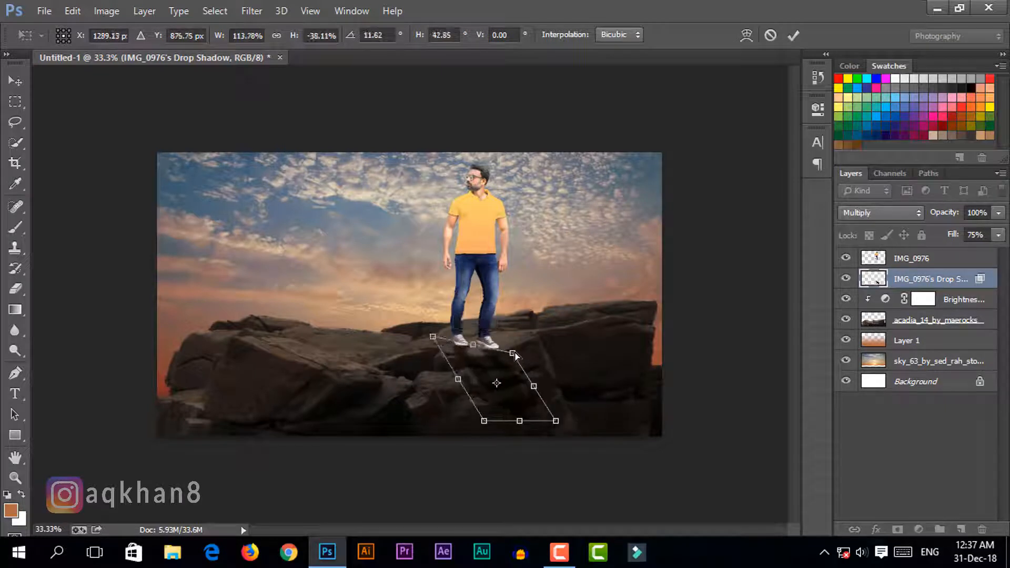
pyautogui.moveTo(514, 356); pyautogui.dragTo(518, 341)
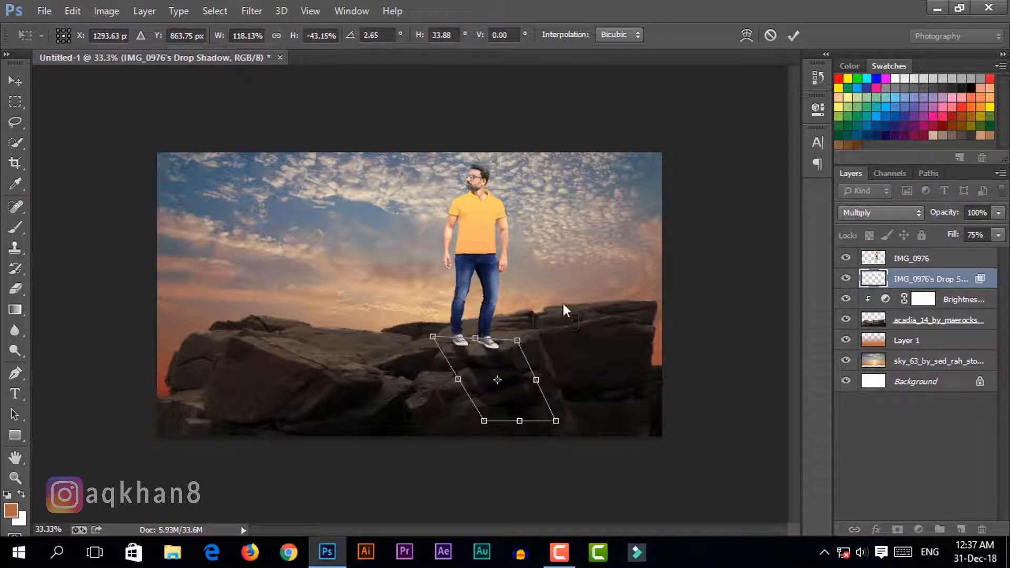
pyautogui.click(793, 35)
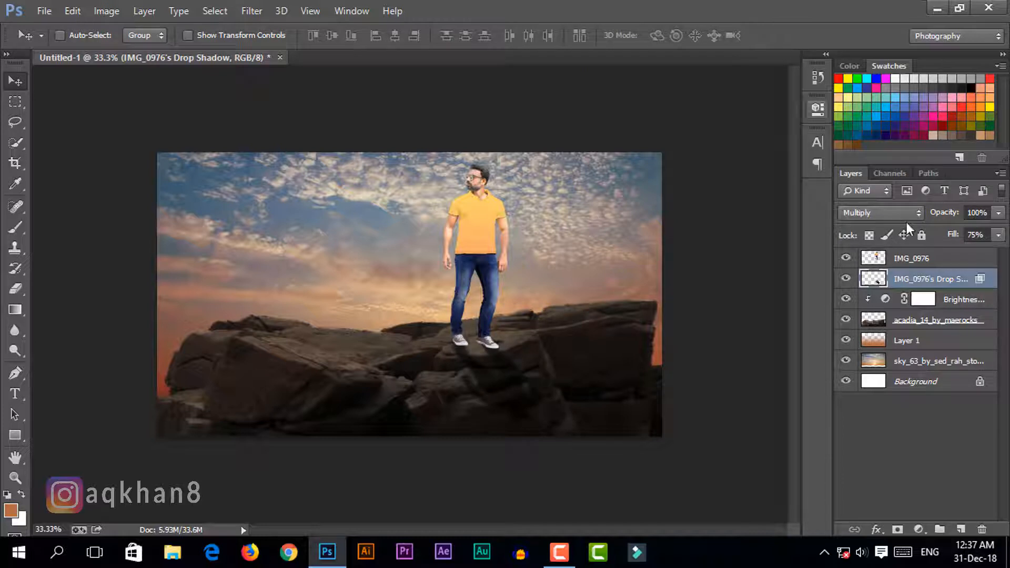
# Step: Add a layer mask to the shadow layer and prepare a black 90 px brush
pyautogui.click(897, 529)
pyautogui.click(15, 228)
pyautogui.click(7, 495)
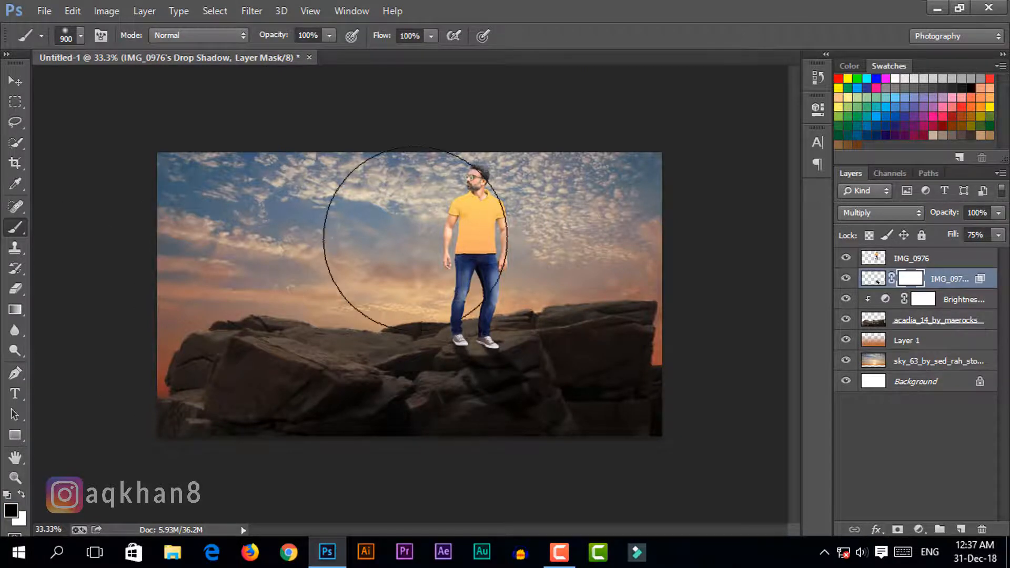
pyautogui.press('[')
pyautogui.press('[')
pyautogui.press('[')
pyautogui.press('[')
pyautogui.press('[')
pyautogui.press('[')
pyautogui.press('[')
pyautogui.press('[')
pyautogui.press('[')
pyautogui.press('[')
pyautogui.press('[')
pyautogui.press('[')
pyautogui.press('[')
# Step: Paint out the stray shadow beside the right-hand shoe on the shadow's mask with a 40 px black brush
pyautogui.hotkey('ctrl', '+')
pyautogui.hotkey('ctrl', '+')
pyautogui.hotkey('ctrl', '+')
pyautogui.hotkey('ctrl', '+')
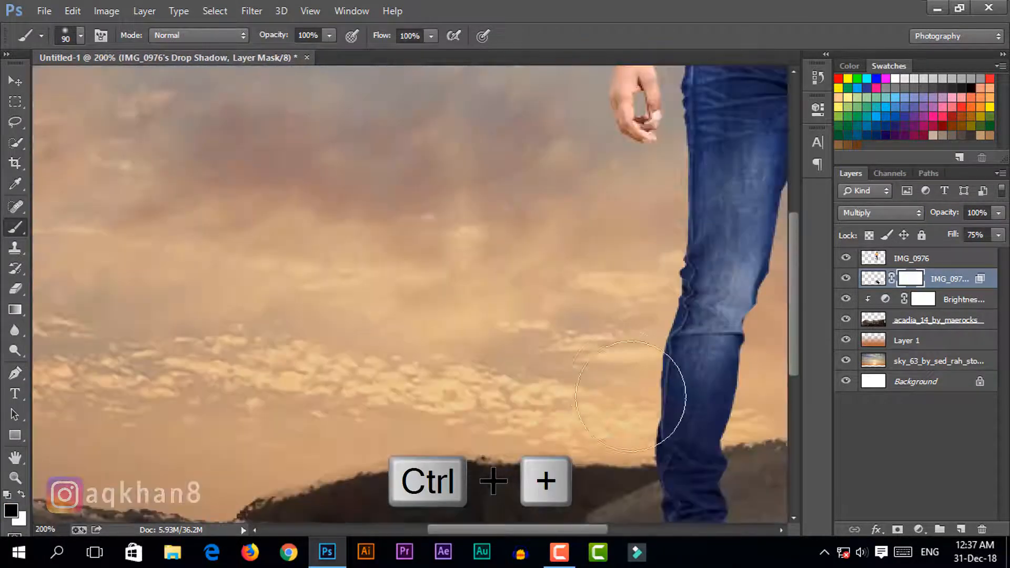
pyautogui.press('space')
pyautogui.moveTo(710, 510); pyautogui.dragTo(436, 177)
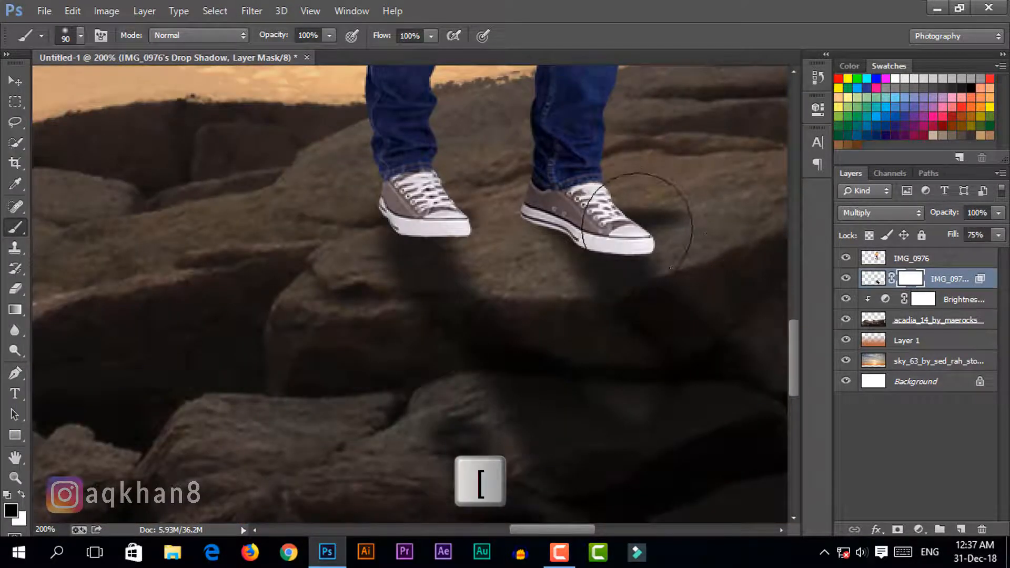
pyautogui.press('[')
pyautogui.press('[')
pyautogui.press('[')
pyautogui.press('[')
pyautogui.press('[')
pyautogui.hotkey('ctrl', '0')
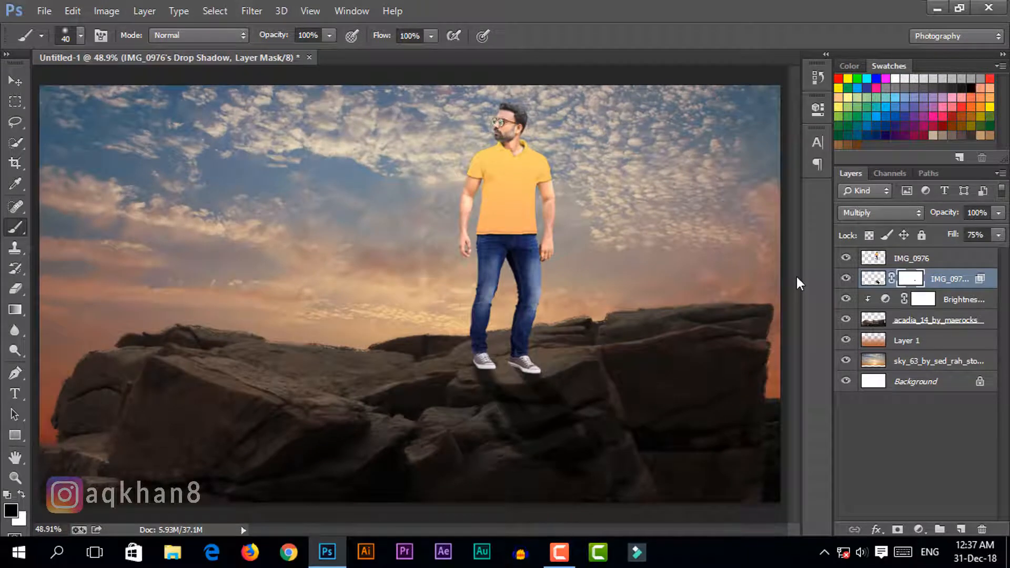
# Step: Add a Brightness/Contrast adjustment clipped to the man's layer with brightness -9 and contrast 54, and compare the image with and without it
pyautogui.click(937, 260)
pyautogui.click(927, 531)
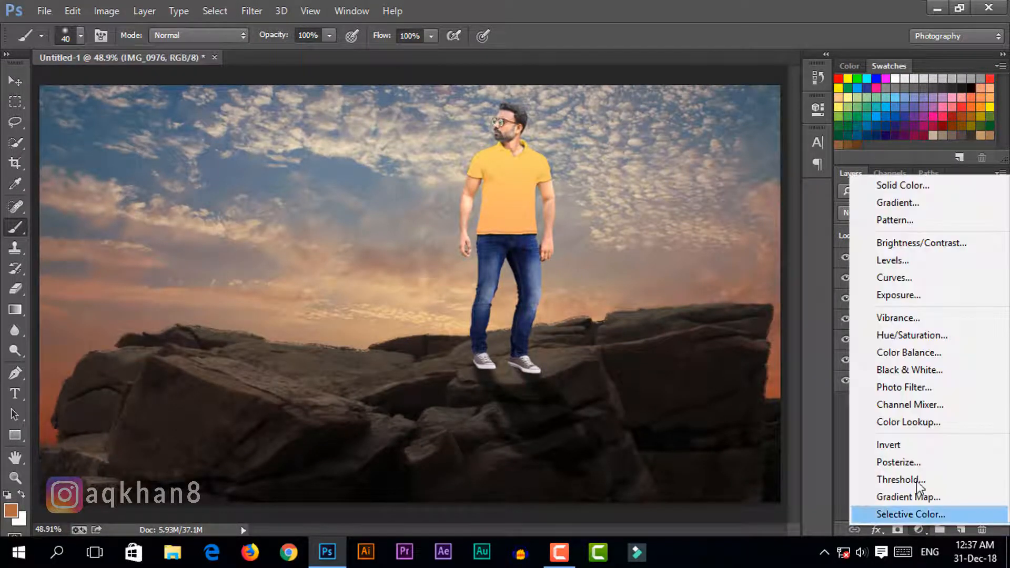
pyautogui.click(913, 245)
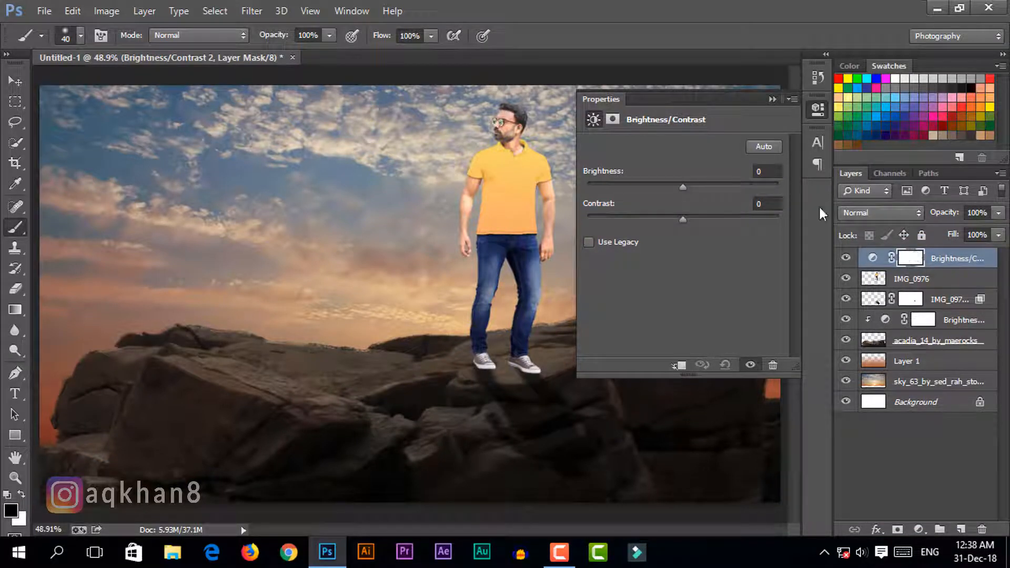
pyautogui.click(766, 171)
pyautogui.write('-9')
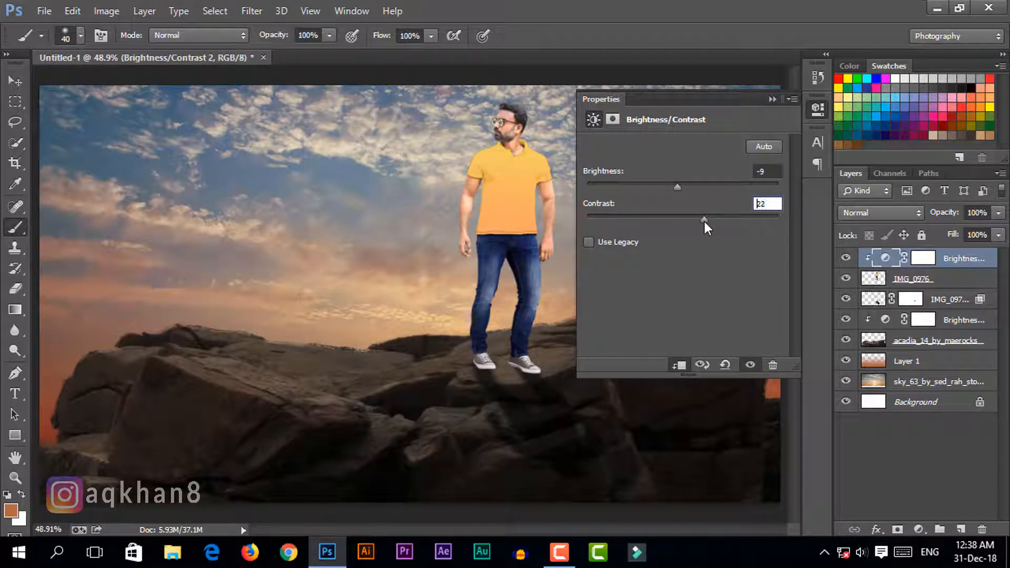
pyautogui.moveTo(705, 222); pyautogui.dragTo(735, 222)
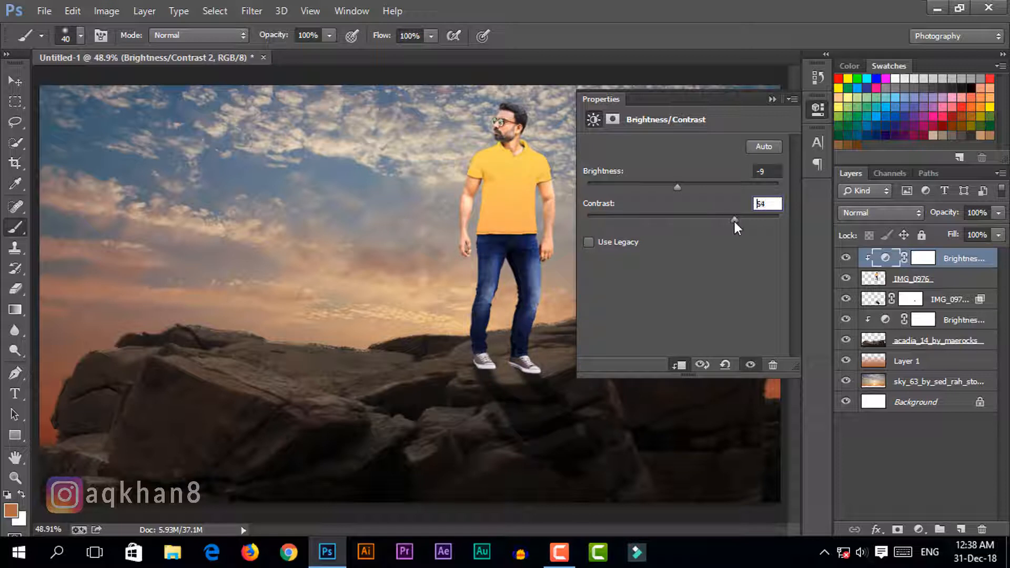
pyautogui.click(772, 99)
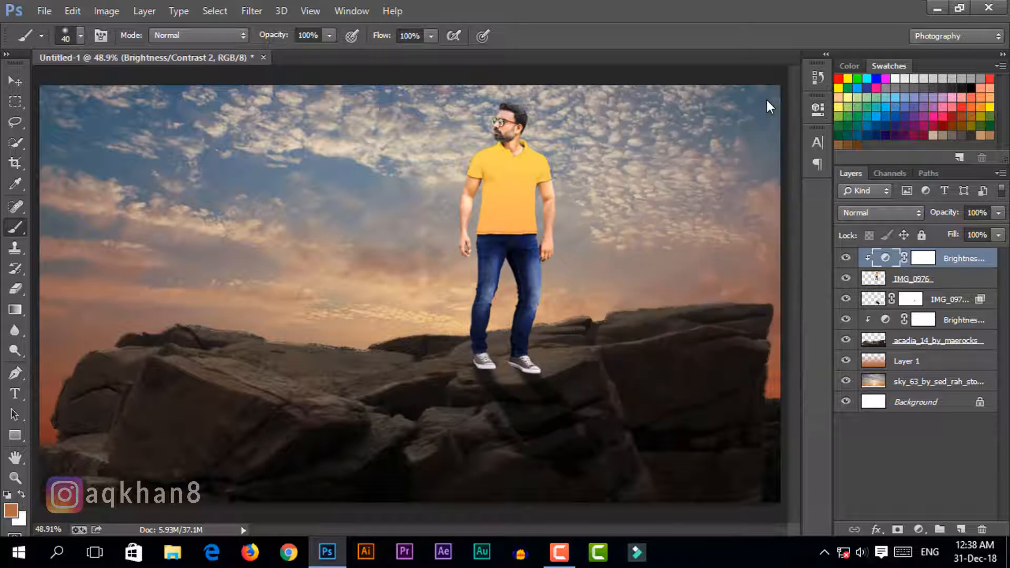
pyautogui.click(846, 258)
pyautogui.click(846, 258)
# Step: Add a Color Balance adjustment layer and set its shadows to Cyan/Red 13 and Yellow/Blue -17
pyautogui.click(918, 529)
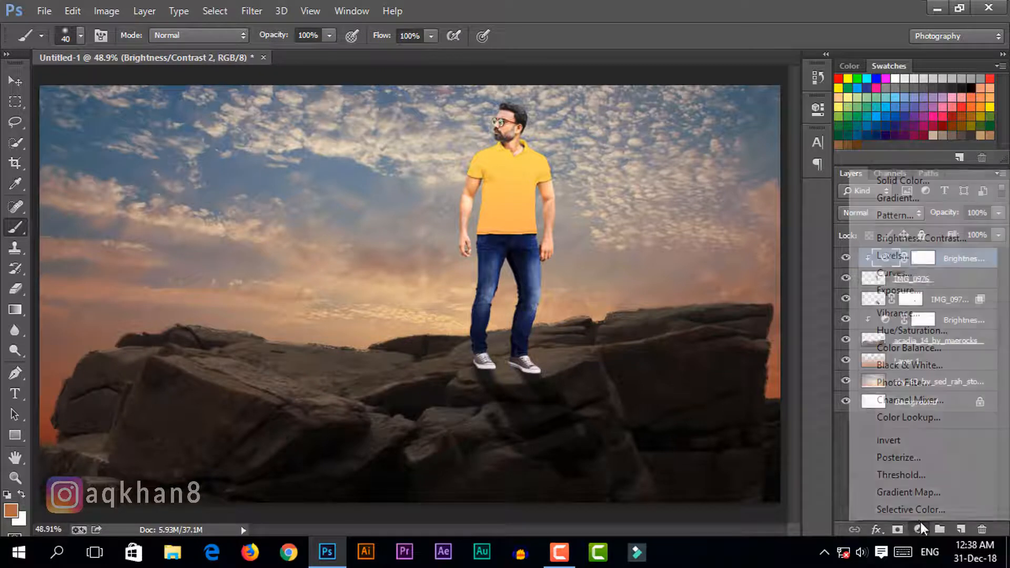
pyautogui.click(919, 348)
pyautogui.click(689, 148)
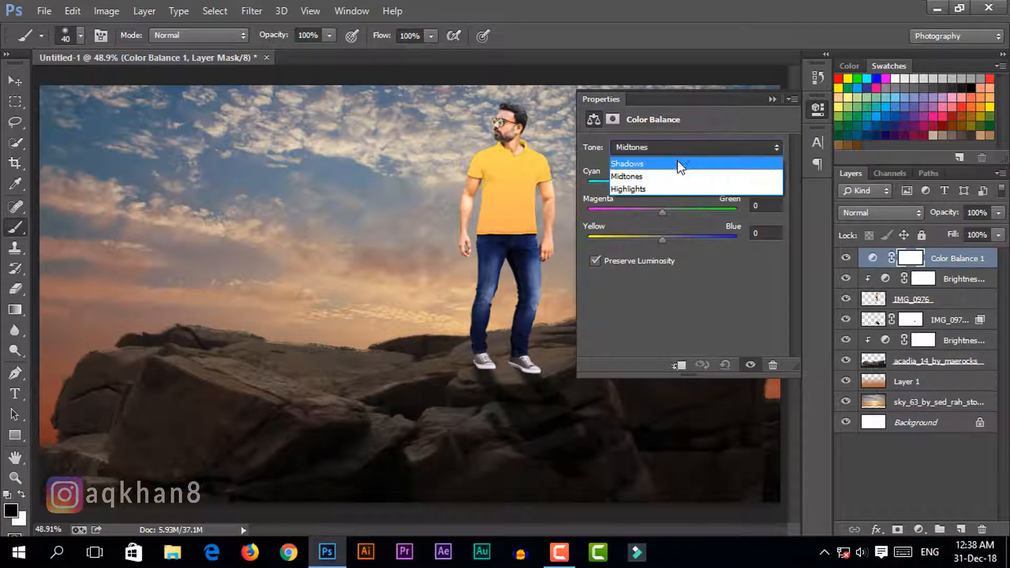
pyautogui.click(680, 164)
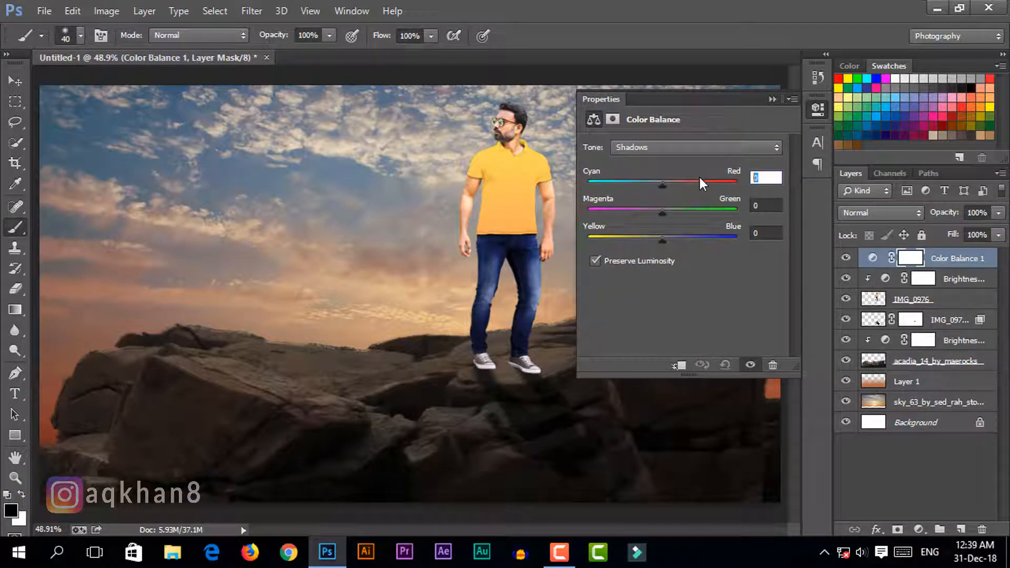
pyautogui.write('13')
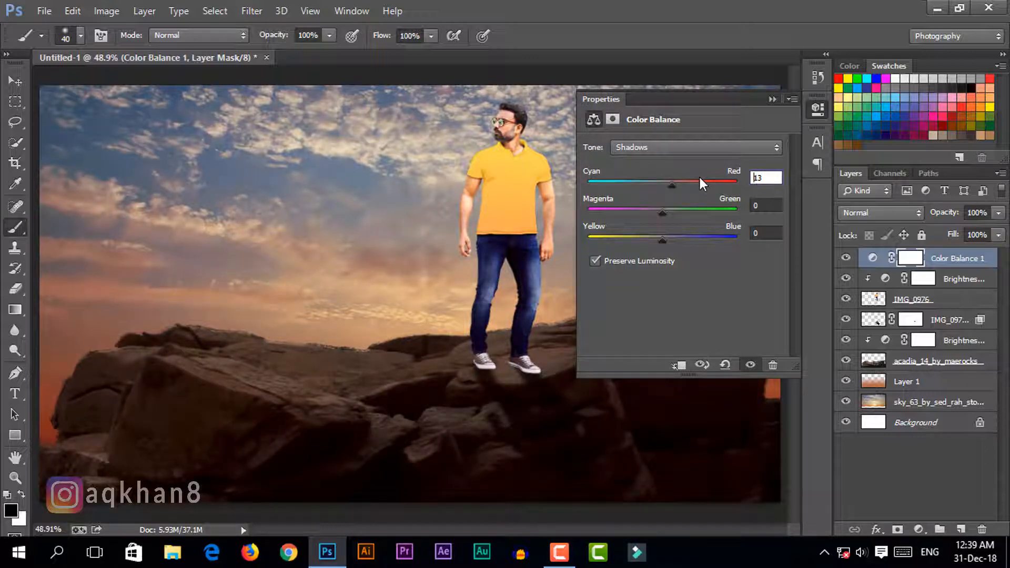
pyautogui.moveTo(700, 178); pyautogui.dragTo(670, 185)
pyautogui.write('13')
pyautogui.press('Tab')
pyautogui.press('Tab')
pyautogui.write('-17')
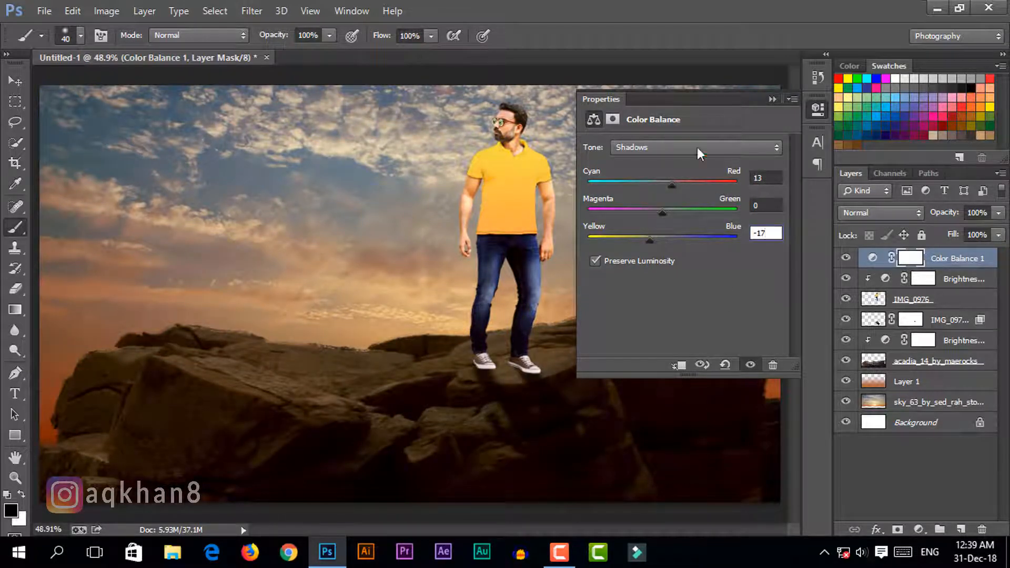
# Step: Set the Color Balance midtones to Cyan/Red -35, Magenta/Green -7 and Yellow/Blue 8
pyautogui.click(696, 147)
pyautogui.click(684, 182)
pyautogui.press('Tab')
pyautogui.write('-')
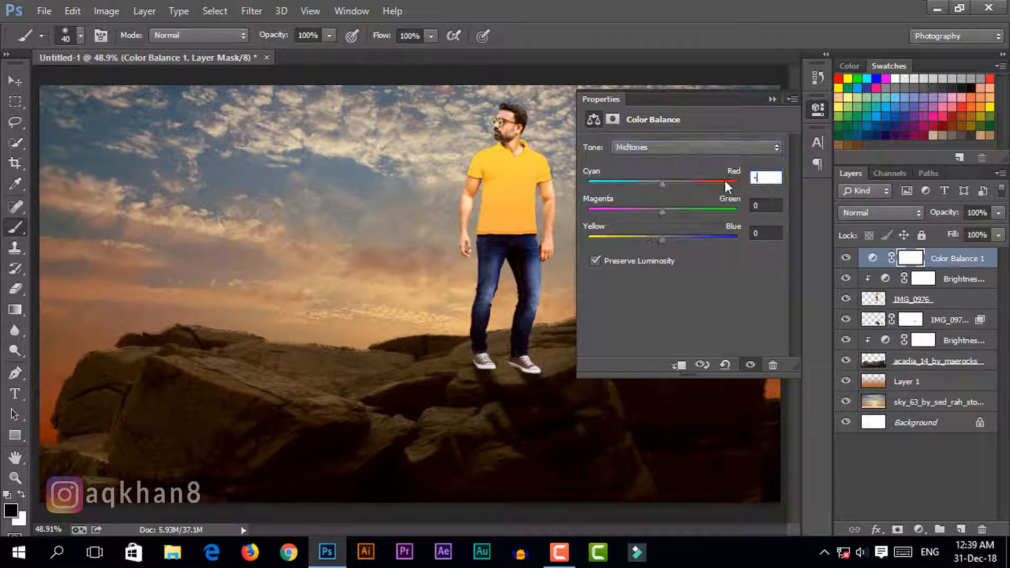
pyautogui.write('35')
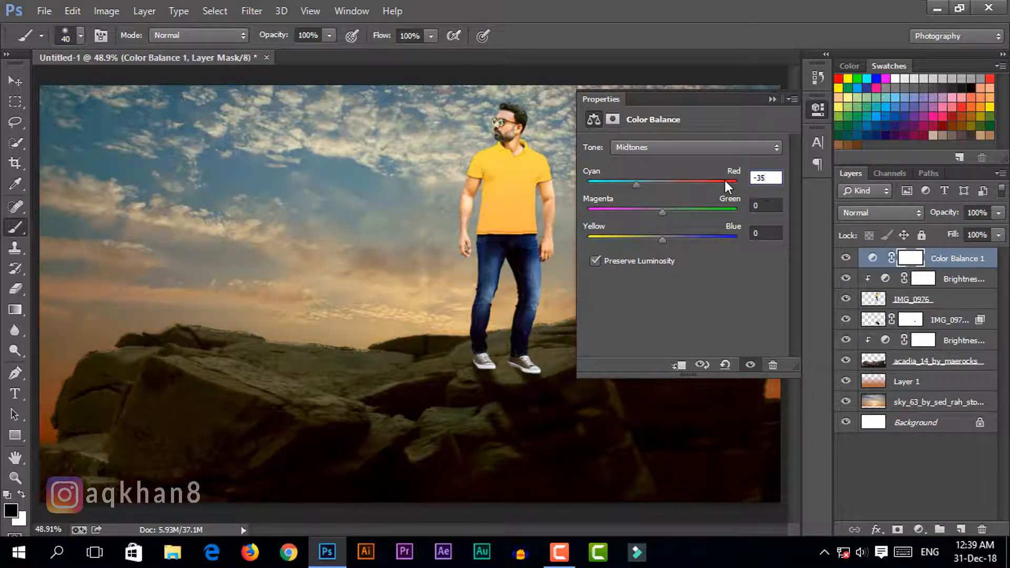
pyautogui.press('Tab')
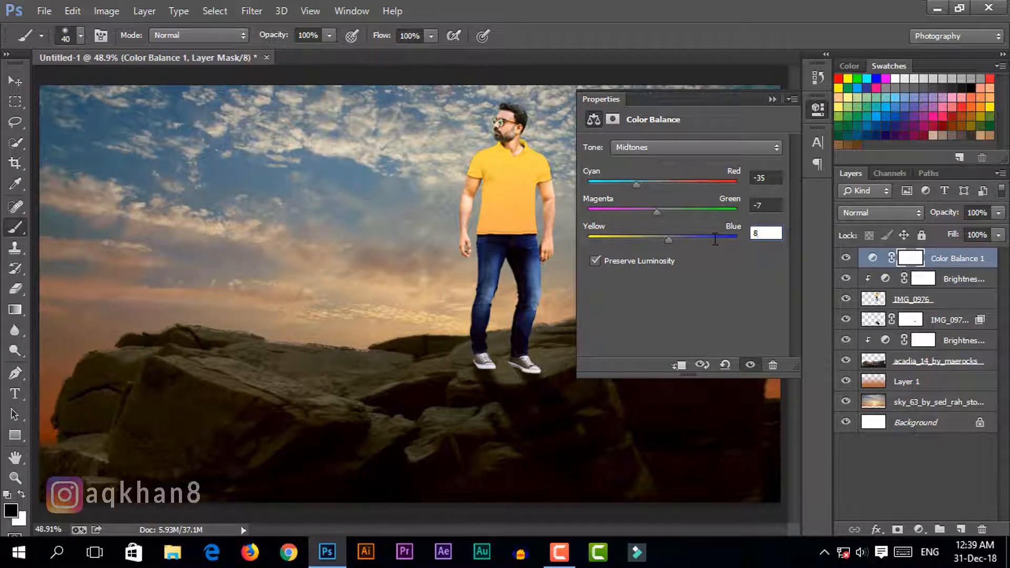
pyautogui.click(684, 148)
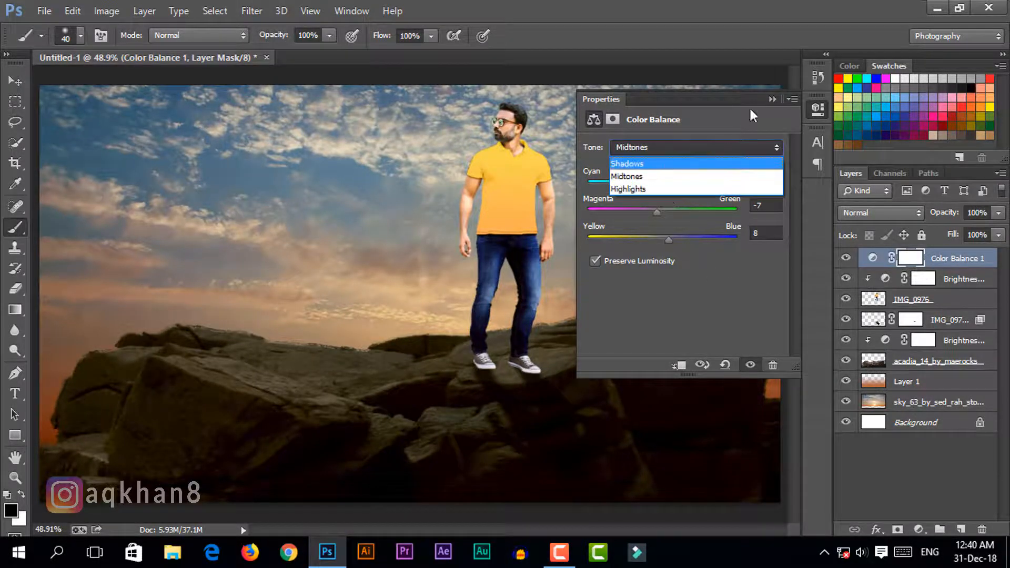
pyautogui.click(771, 99)
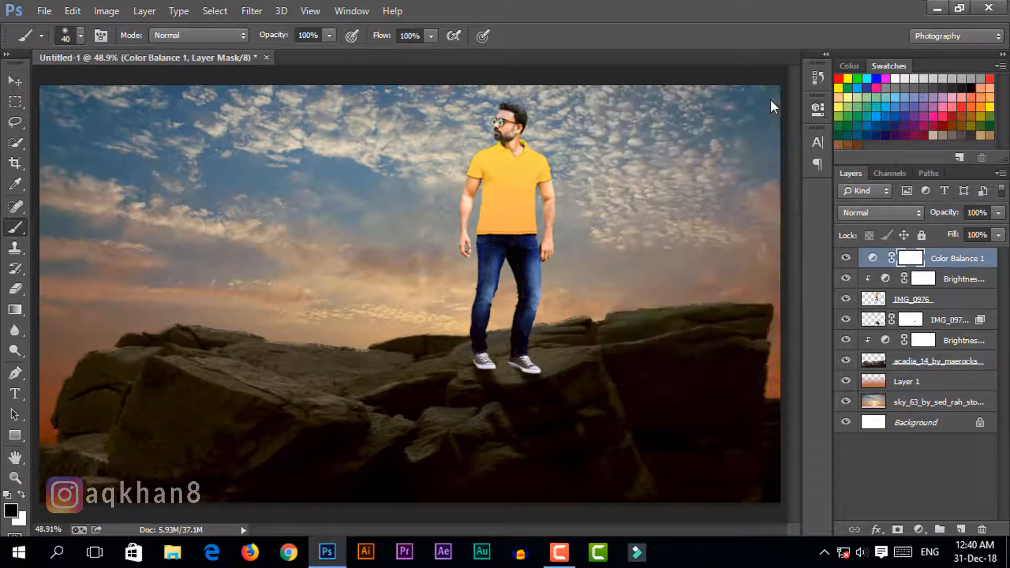
# Step: Clip the Color Balance adjustment to the man's layer and compare the image with and without it
pyautogui.doubleClick(874, 258)
pyautogui.click(679, 365)
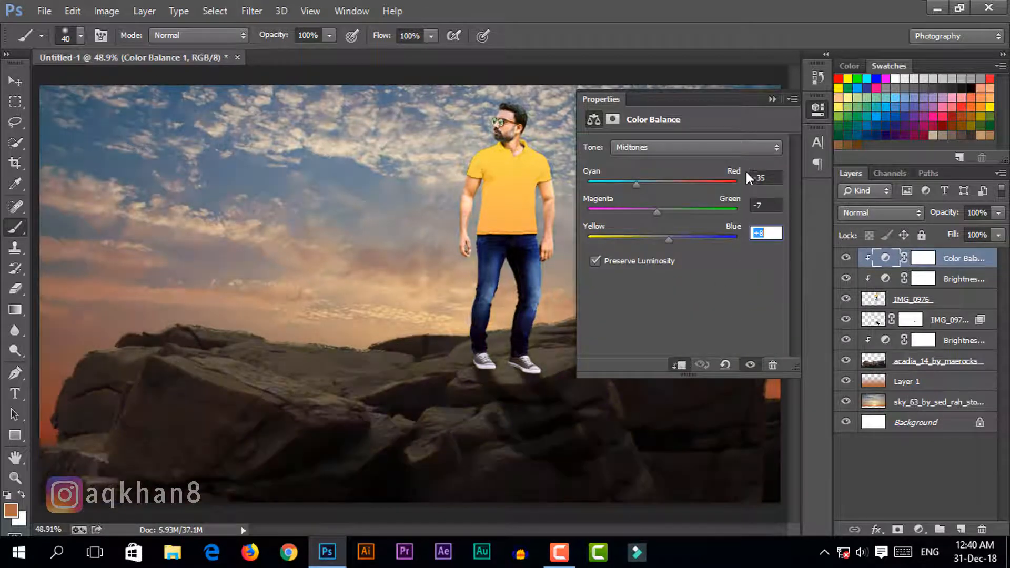
pyautogui.click(772, 98)
pyautogui.click(844, 258)
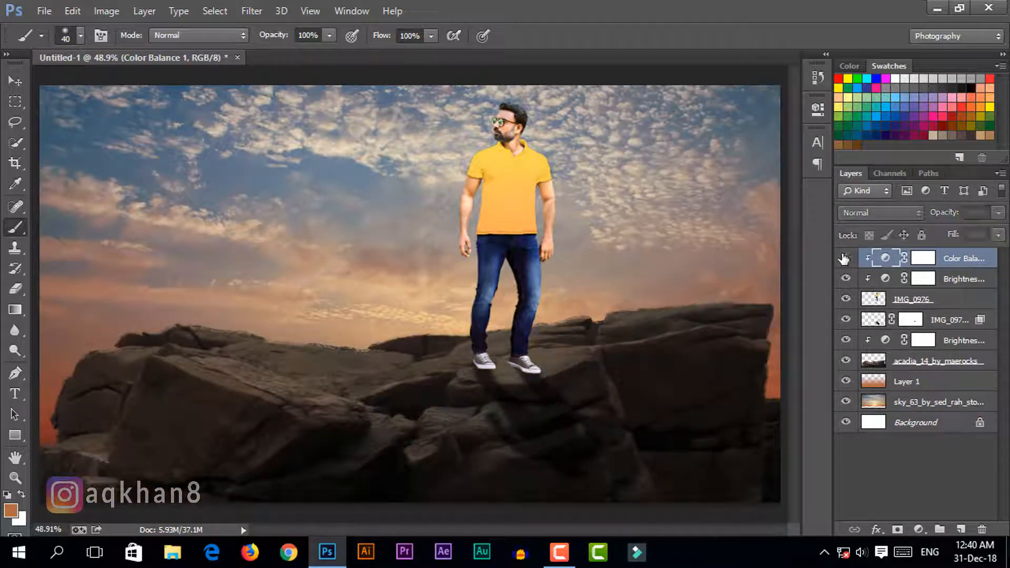
pyautogui.click(845, 258)
pyautogui.click(844, 258)
pyautogui.click(843, 257)
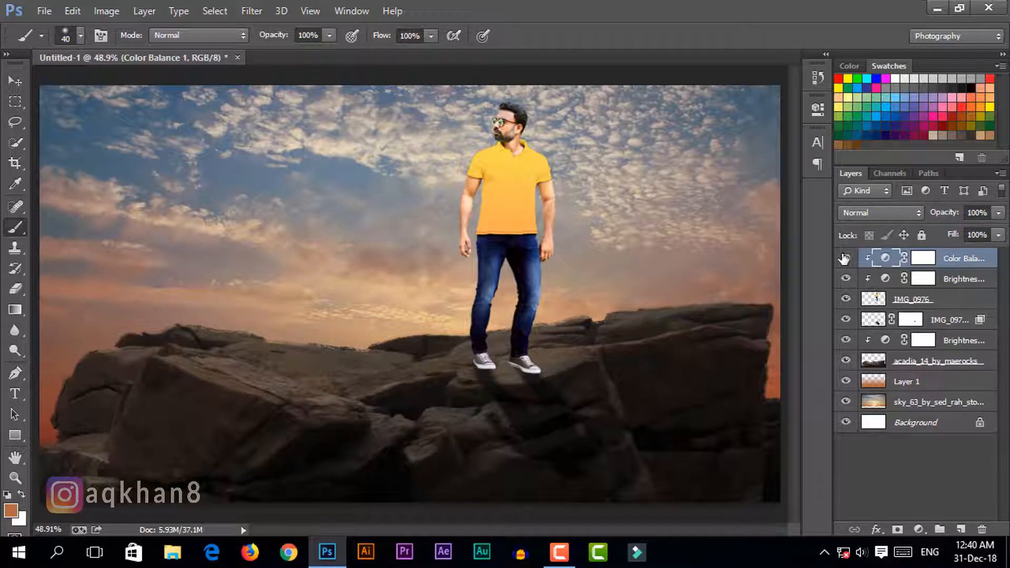
pyautogui.click(843, 258)
pyautogui.click(844, 258)
# Step: Add the text 2019 in white 72 pt Impact in the sky beside the man
pyautogui.click(24, 81)
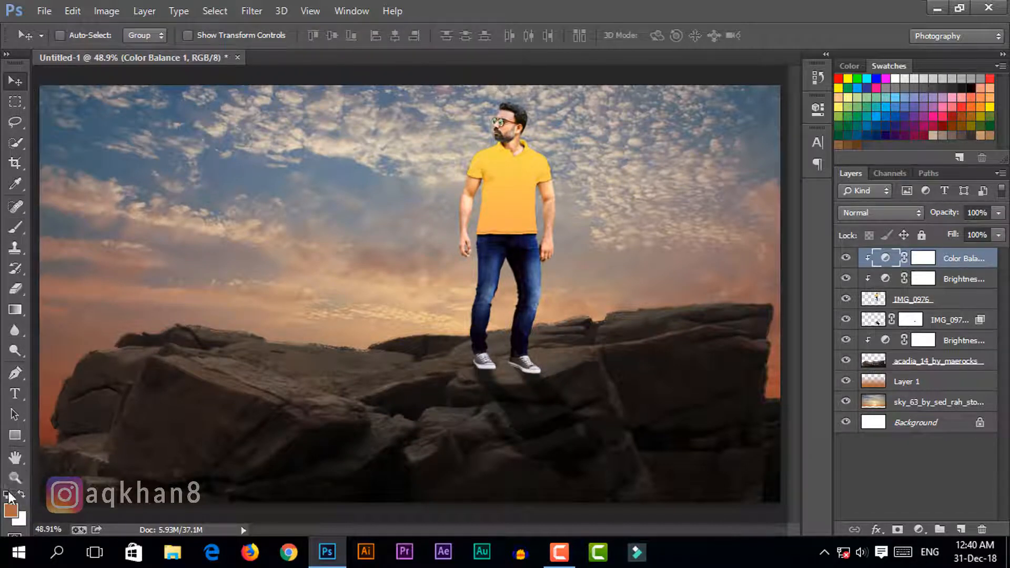
pyautogui.click(16, 393)
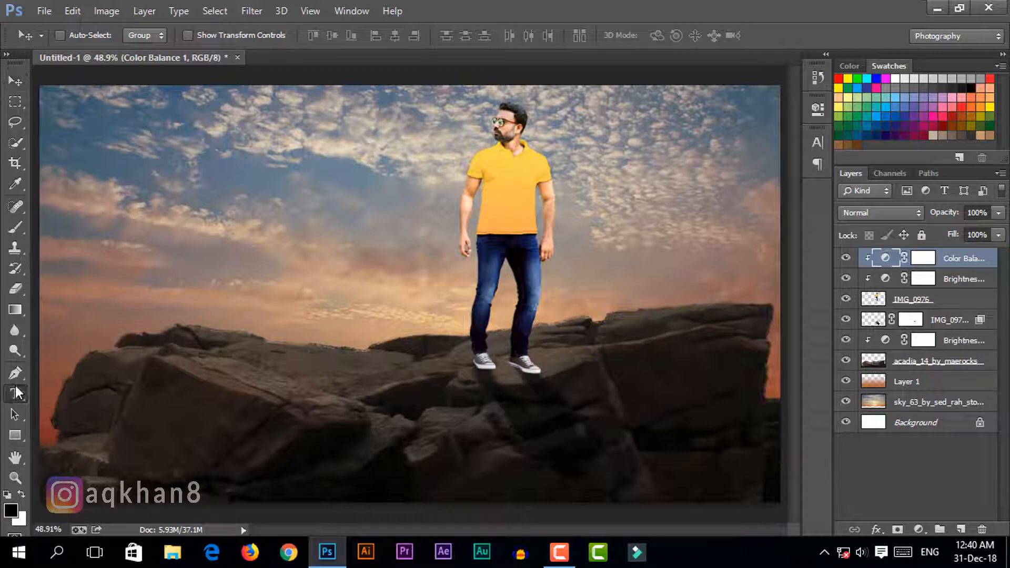
pyautogui.click(152, 248)
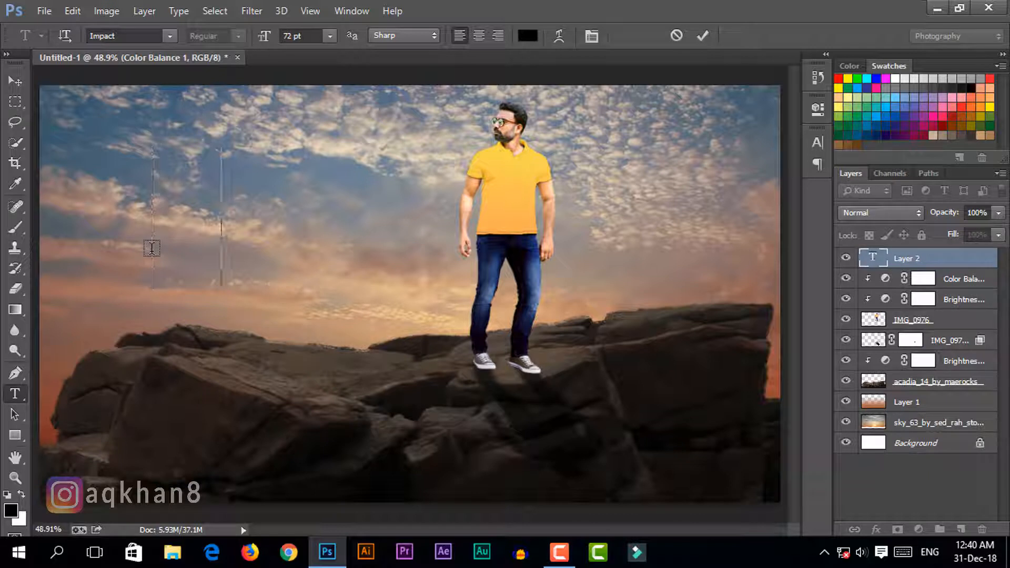
pyautogui.write('2019')
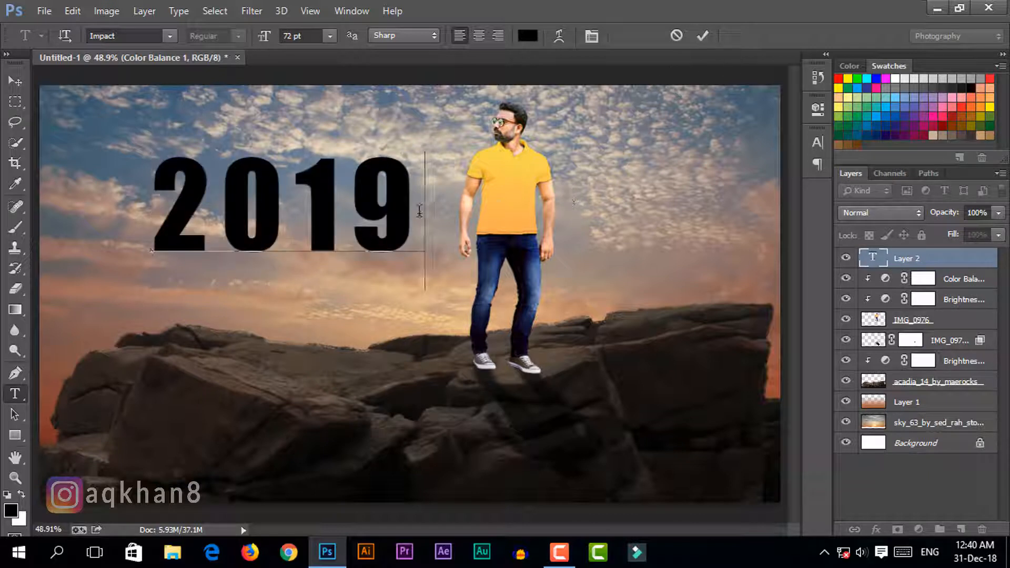
pyautogui.moveTo(421, 211); pyautogui.dragTo(122, 210)
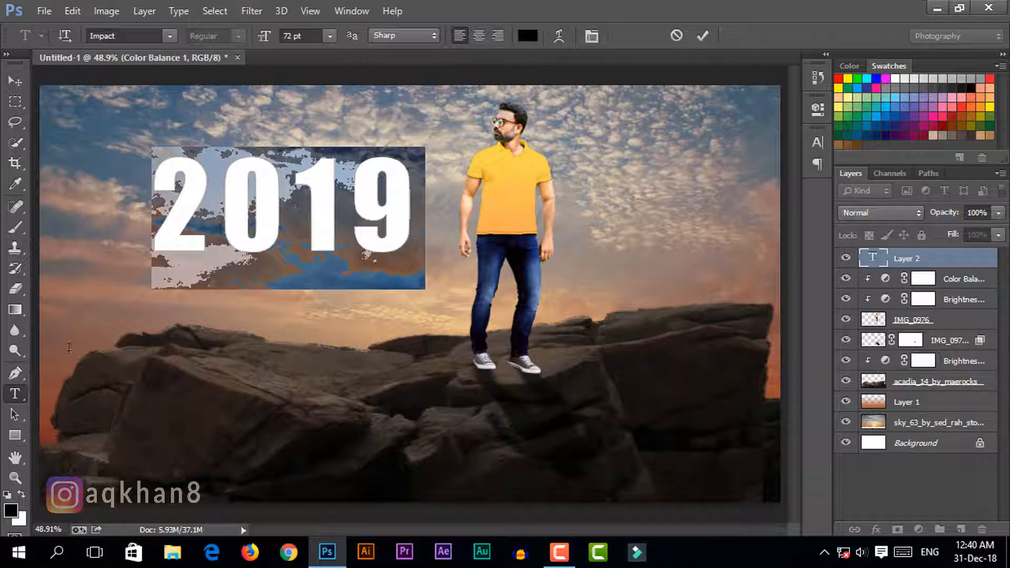
pyautogui.click(21, 494)
pyautogui.click(703, 36)
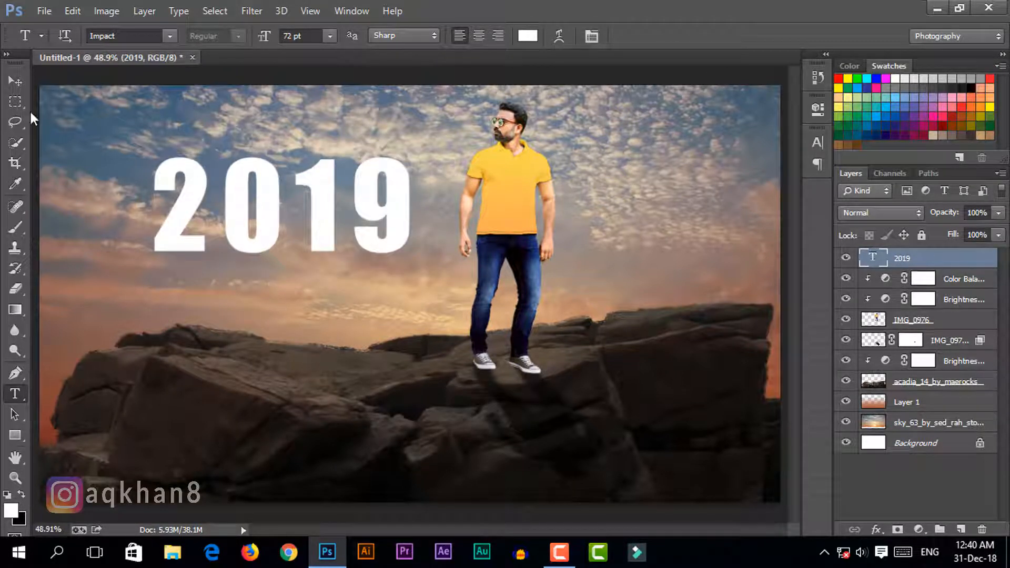
# Step: Rasterize the 2019 text layer and copy a rectangular selection around the digit 2 to its own layer
pyautogui.moveTo(21, 105); pyautogui.dragTo(145, 101)
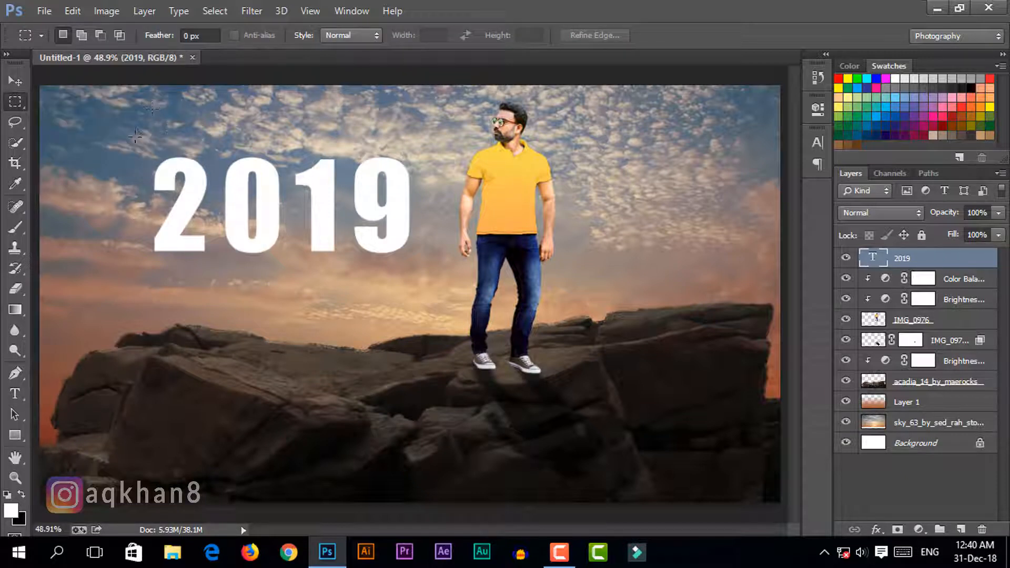
pyautogui.moveTo(130, 141); pyautogui.dragTo(213, 284)
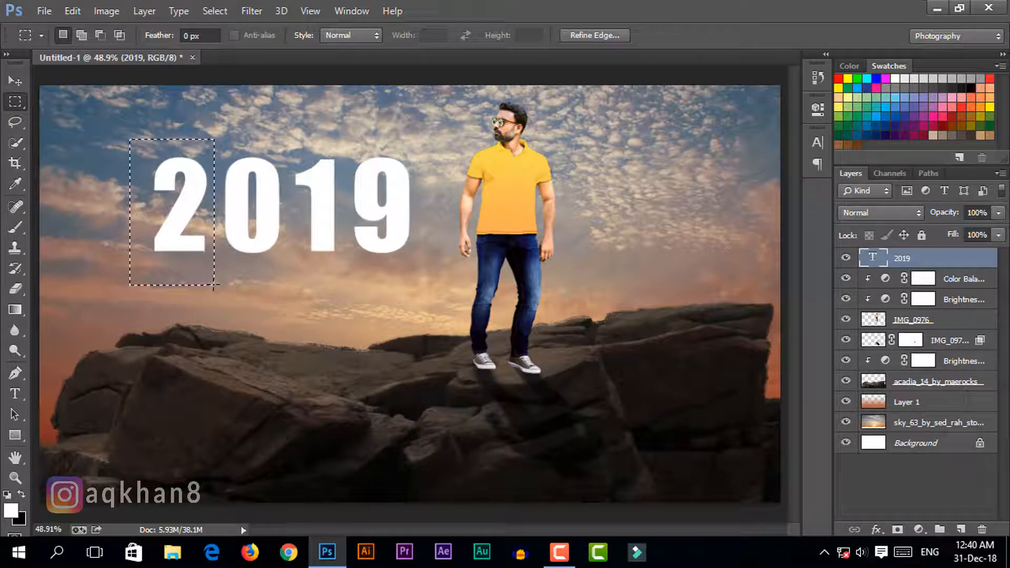
pyautogui.hotkey('ctrl', 'j')
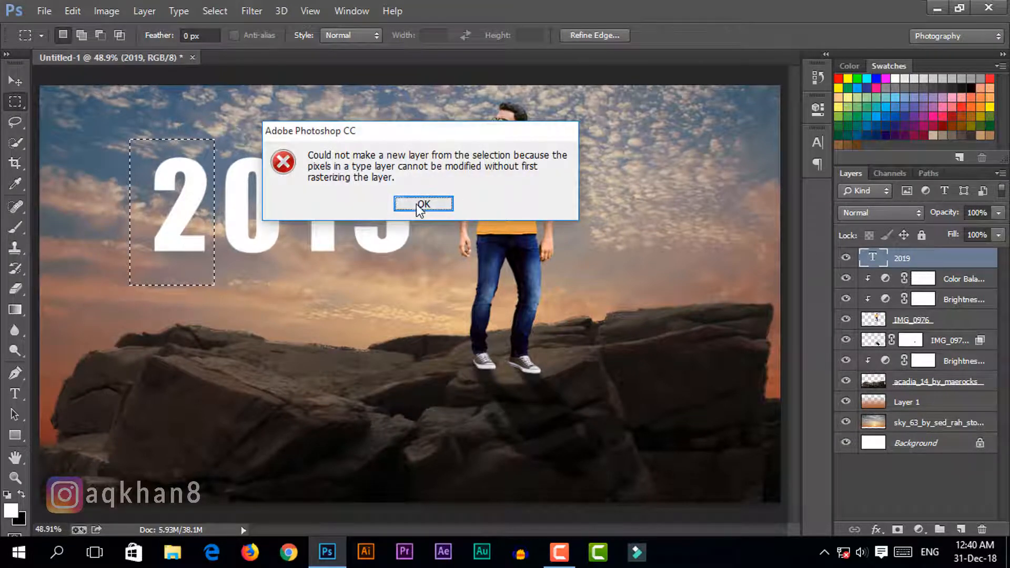
pyautogui.click(416, 204)
pyautogui.rightClick(928, 263)
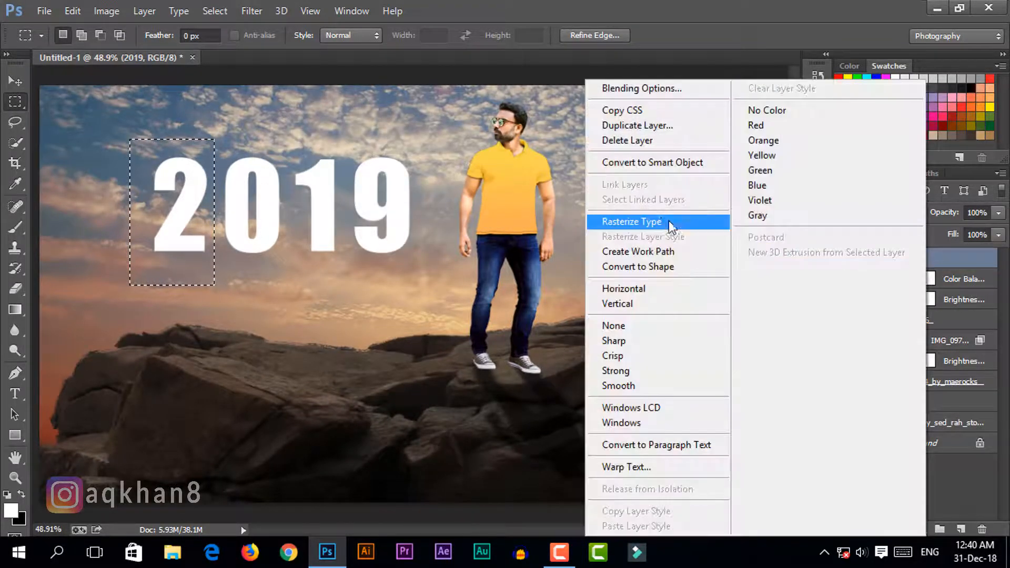
pyautogui.click(658, 219)
pyautogui.hotkey('ctrl', 'j')
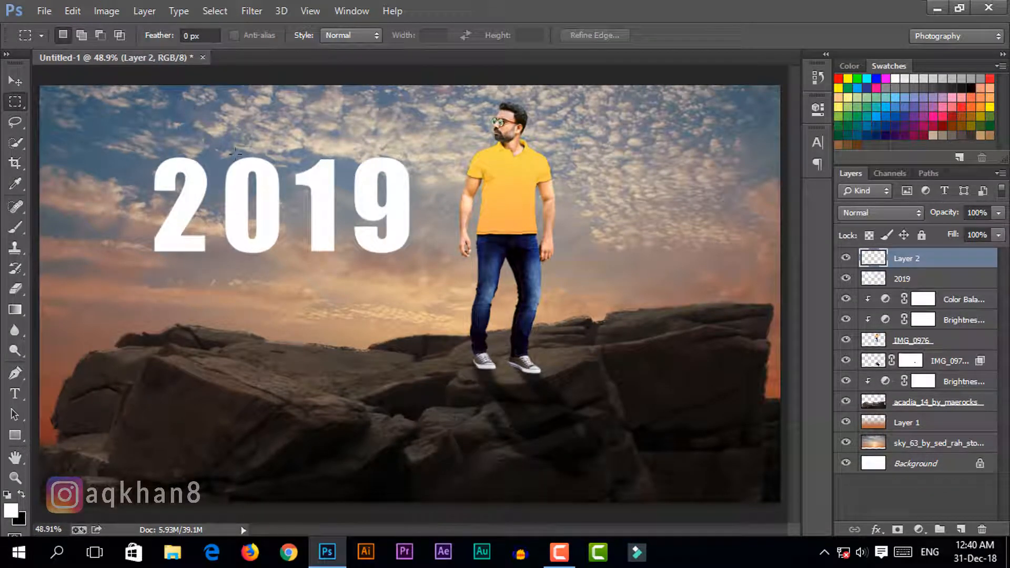
# Step: Copy the digits 0, 1 and 9 from the 2019 layer to separate layers and hide the original 2019 layer
pyautogui.moveTo(219, 145); pyautogui.dragTo(291, 300)
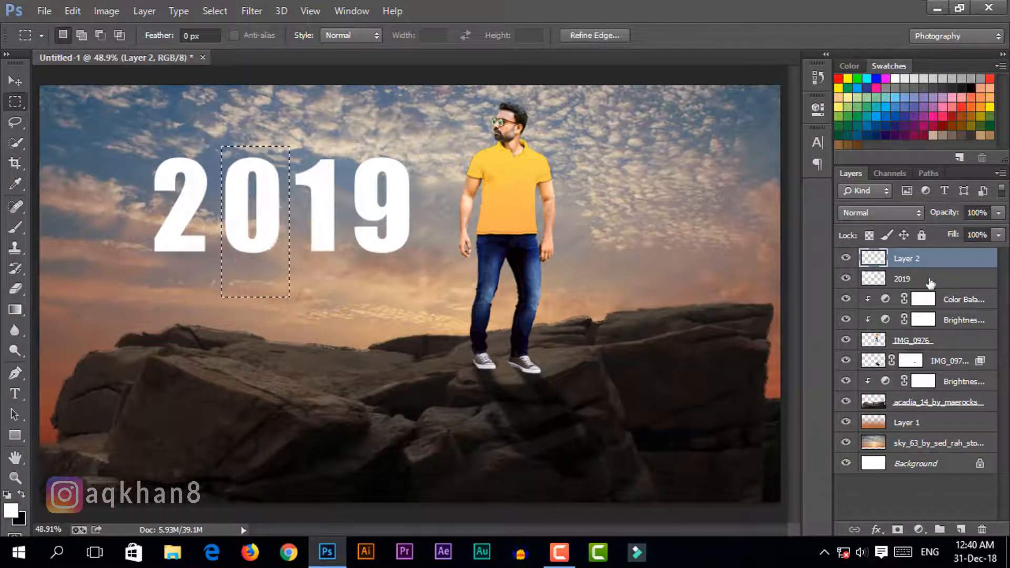
pyautogui.click(922, 278)
pyautogui.hotkey('ctrl', 'j')
pyautogui.click(916, 299)
pyautogui.moveTo(293, 143); pyautogui.dragTo(349, 275)
pyautogui.hotkey('ctrl', 'j')
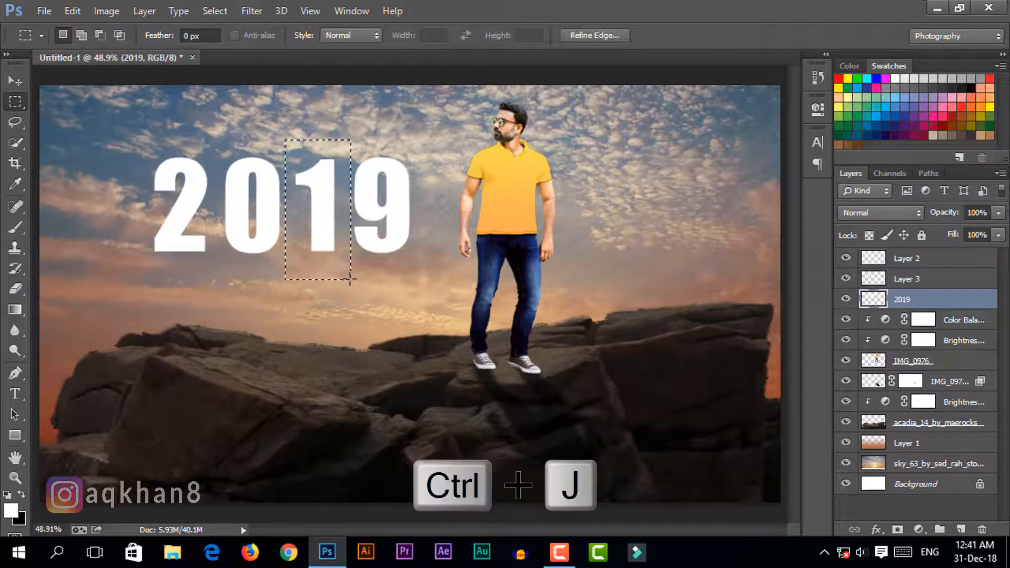
pyautogui.click(915, 320)
pyautogui.moveTo(351, 141); pyautogui.dragTo(422, 300)
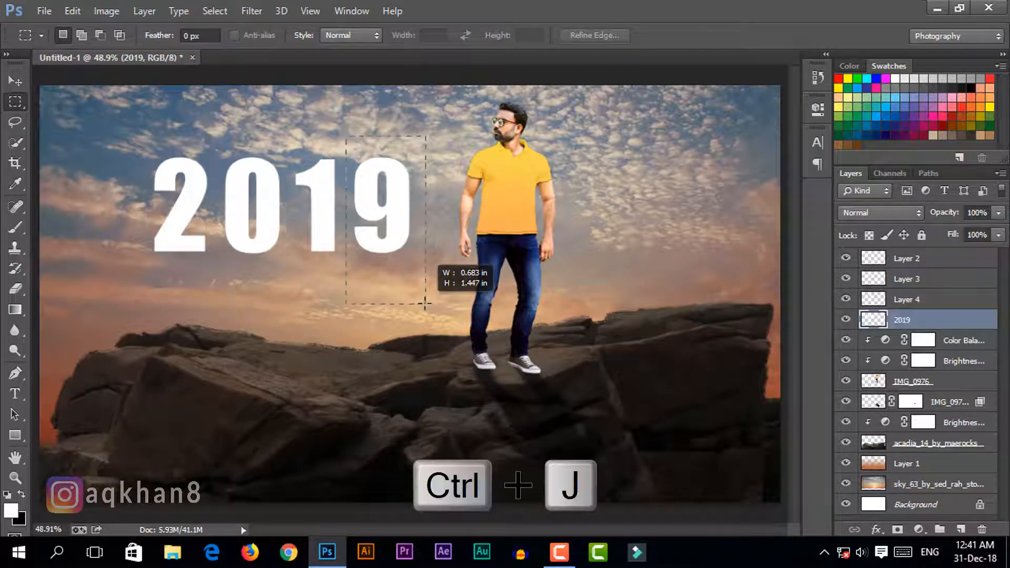
pyautogui.hotkey('ctrl', 'j')
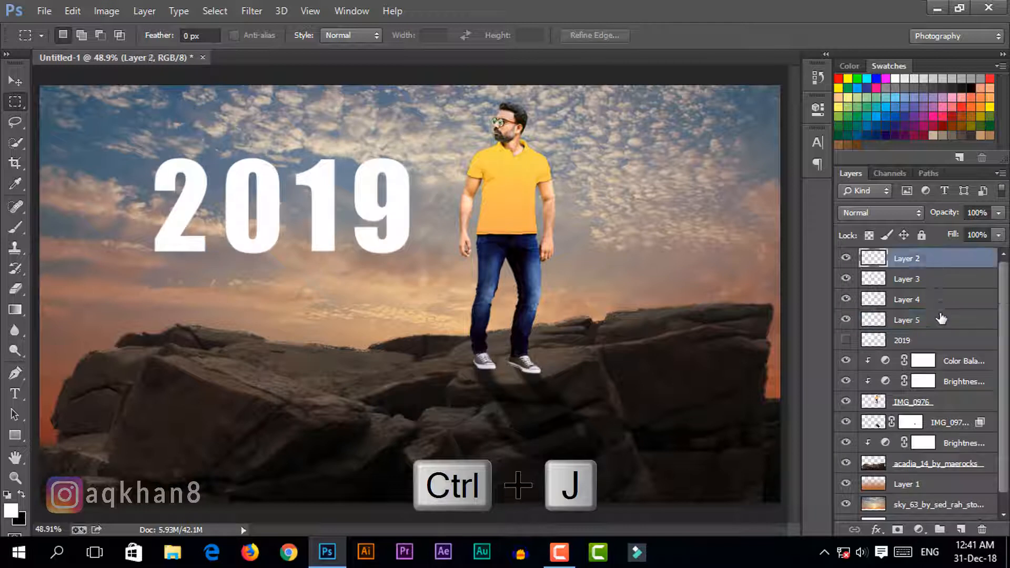
# Step: Scale the four digit layers together proportionally to about twice their size so they span the image across the man
pyautogui.click(14, 82)
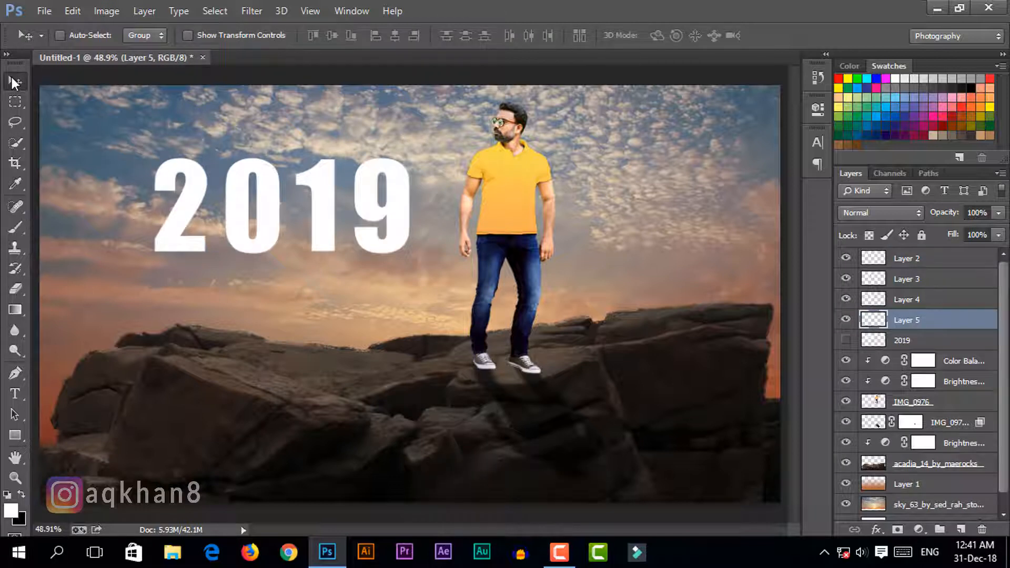
pyautogui.click(935, 266)
pyautogui.keyDown('shift'); pyautogui.click(946, 322); pyautogui.keyUp('shift')
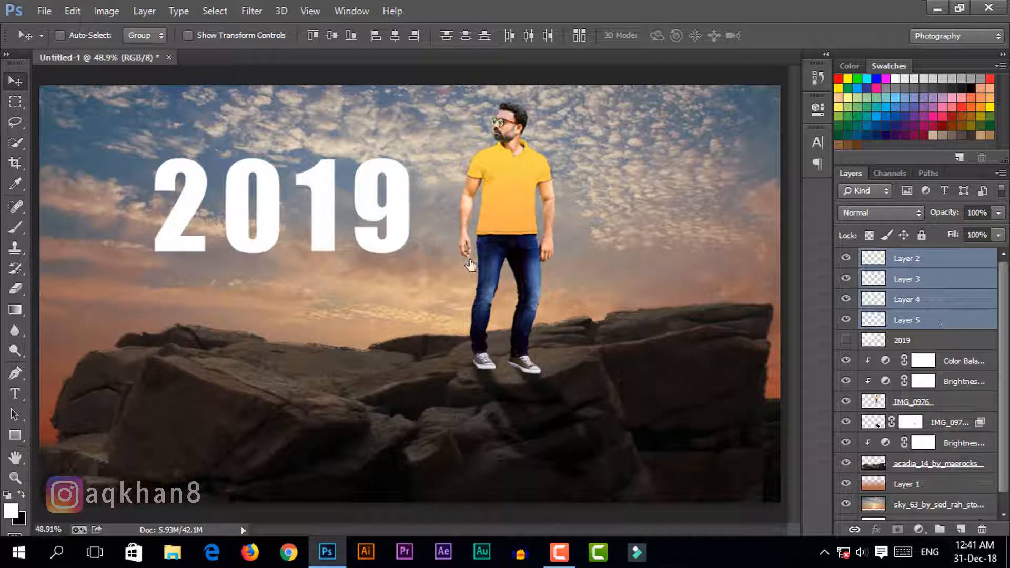
pyautogui.hotkey('ctrl', 't')
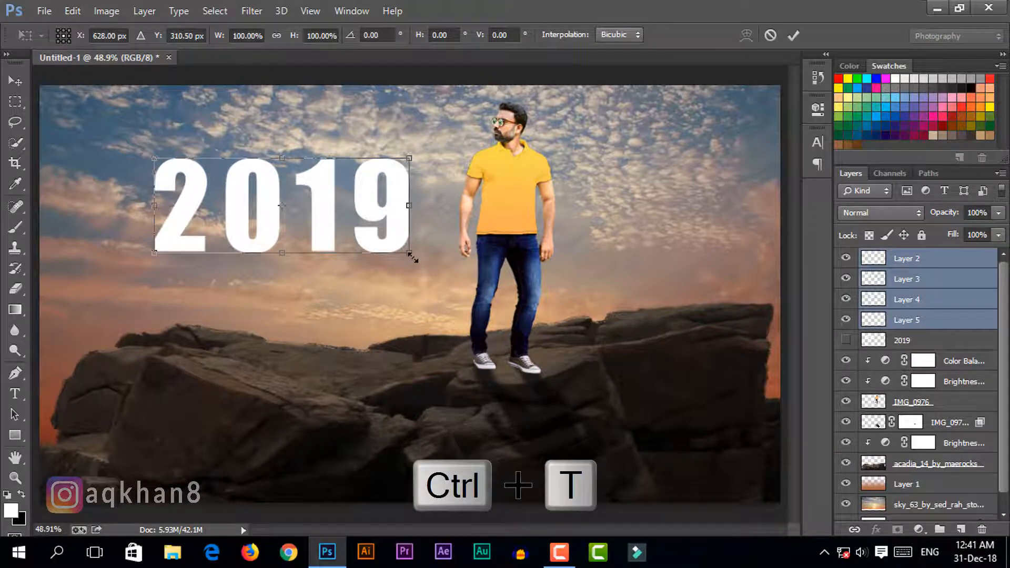
pyautogui.moveTo(414, 258); pyautogui.dragTo(467, 290)
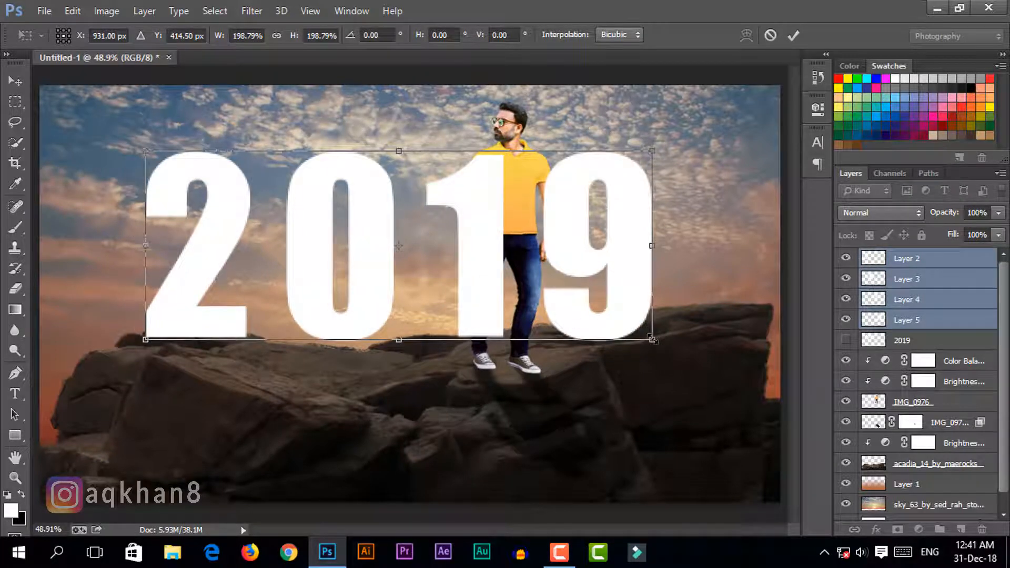
pyautogui.moveTo(652, 339); pyautogui.dragTo(661, 345)
pyautogui.click(794, 35)
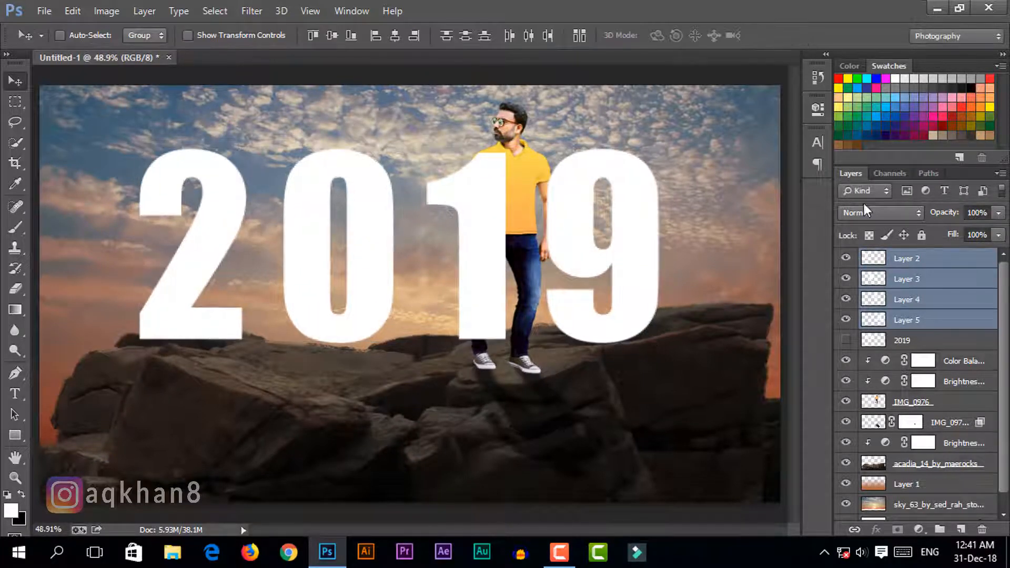
# Step: Identify the layer holding the digit 1 by toggling its visibility, and delete that layer
pyautogui.click(882, 304)
pyautogui.click(845, 299)
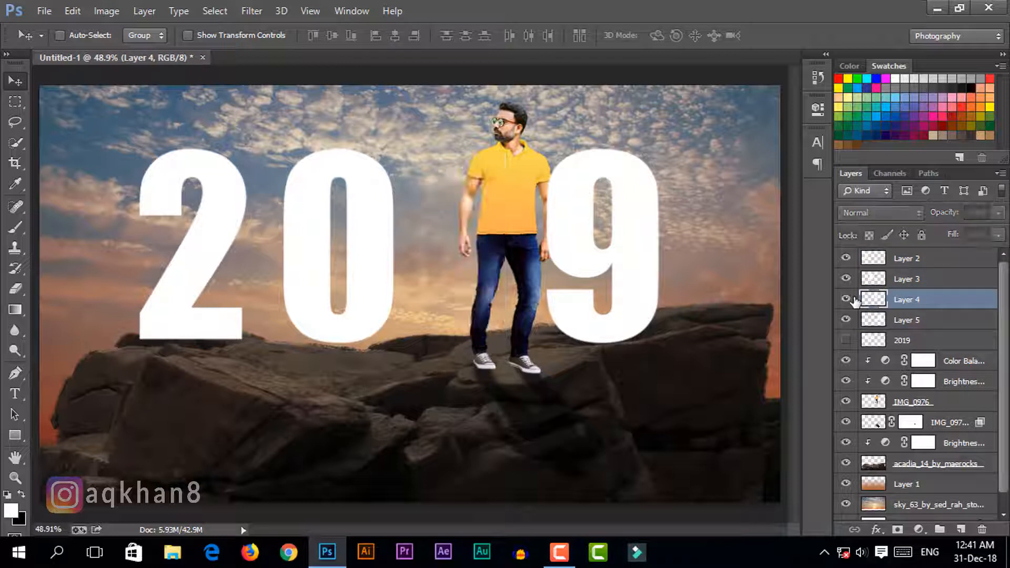
pyautogui.click(845, 299)
pyautogui.moveTo(933, 297); pyautogui.dragTo(982, 529)
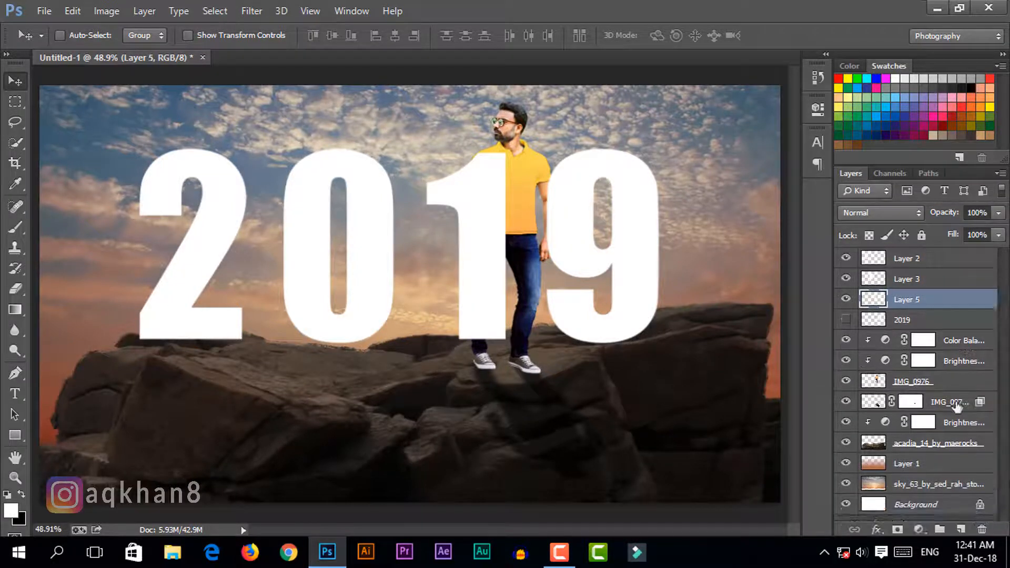
# Step: Shift the digits 2, 0 and 9 together slightly to the right, and reposition the 9 close beside the man
pyautogui.keyDown('shift'); pyautogui.click(925, 261); pyautogui.keyUp('shift')
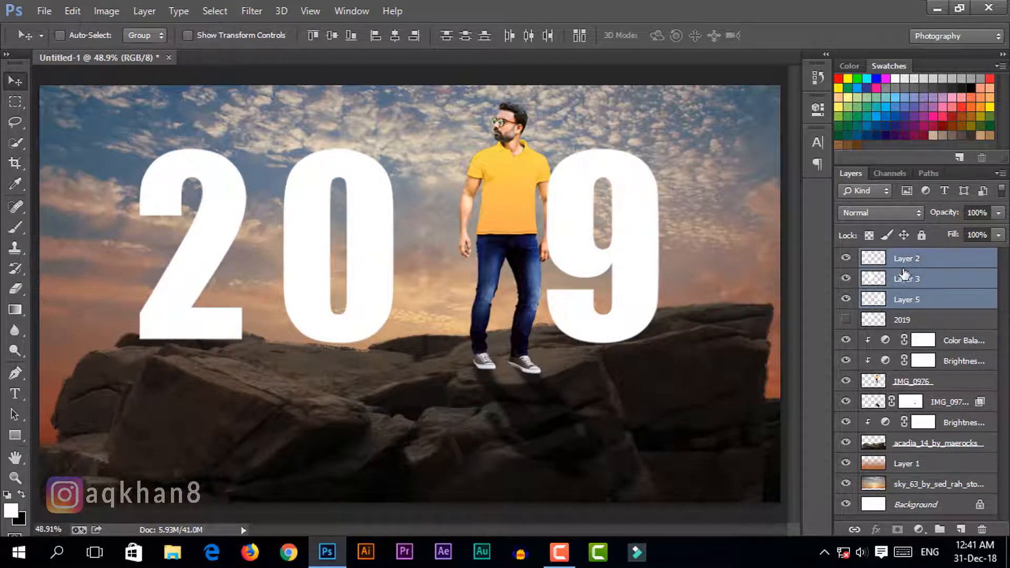
pyautogui.moveTo(577, 240); pyautogui.dragTo(602, 241)
pyautogui.click(847, 299)
pyautogui.click(906, 299)
pyautogui.click(848, 299)
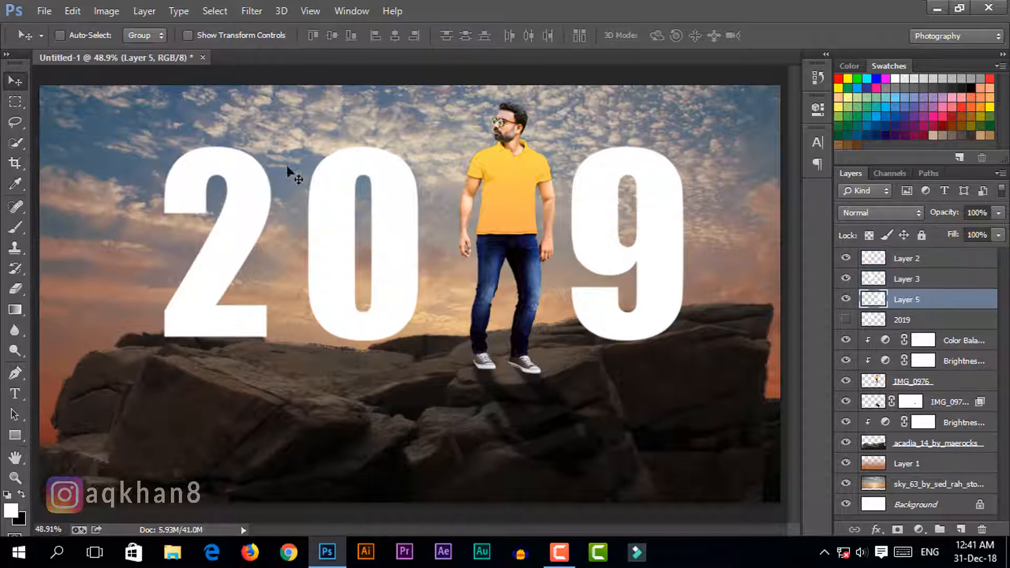
pyautogui.moveTo(665, 209); pyautogui.dragTo(632, 239)
pyautogui.click(998, 212)
pyautogui.moveTo(998, 230)
pyautogui.mouseDown()
pyautogui.moveTo(942, 236)
pyautogui.moveTo(1001, 237)
pyautogui.mouseUp()
pyautogui.moveTo(660, 284); pyautogui.dragTo(654, 289)
# Step: Move the digits 0 and 2 down and to the right so their bases overlap the rocks at staggered heights
pyautogui.click(841, 284)
pyautogui.moveTo(389, 280); pyautogui.dragTo(414, 311)
pyautogui.moveTo(234, 263); pyautogui.dragTo(259, 281)
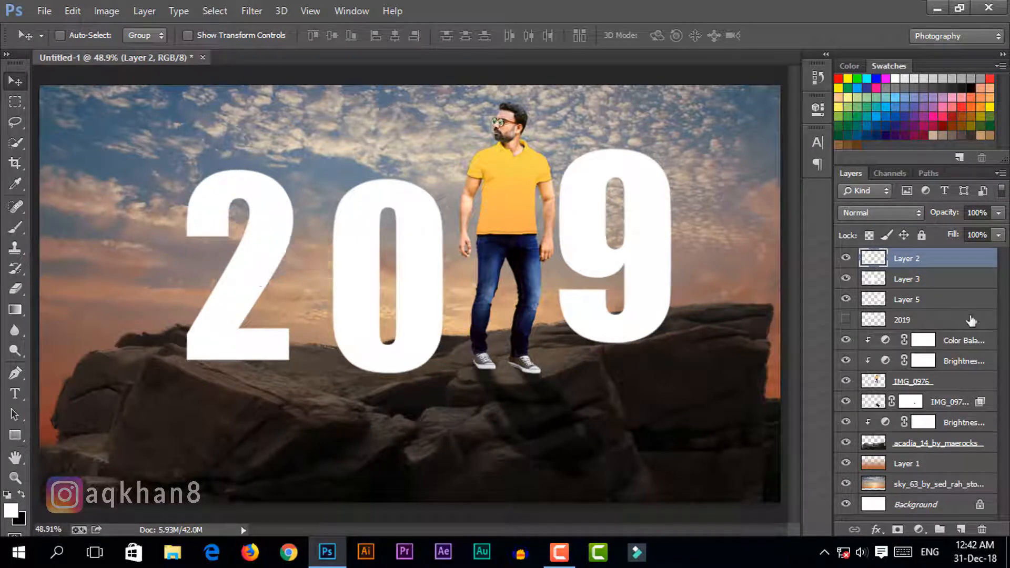
# Step: Open the blending options of Layer 5, which holds the 9, and enable a Drop Shadow
pyautogui.click(964, 316)
pyautogui.rightClick(957, 305)
pyautogui.click(683, 80)
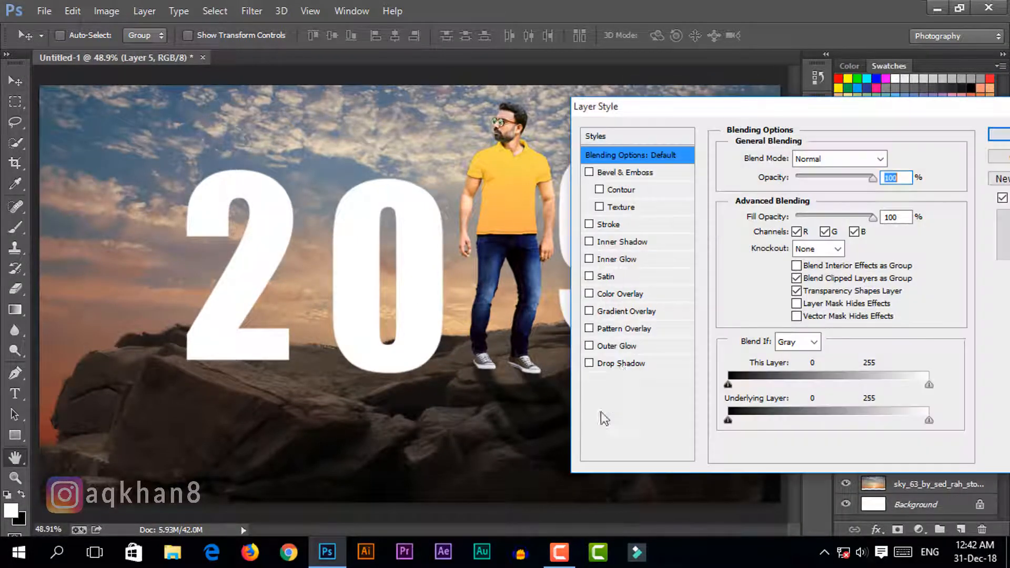
pyautogui.click(608, 363)
pyautogui.moveTo(645, 116); pyautogui.dragTo(790, 134)
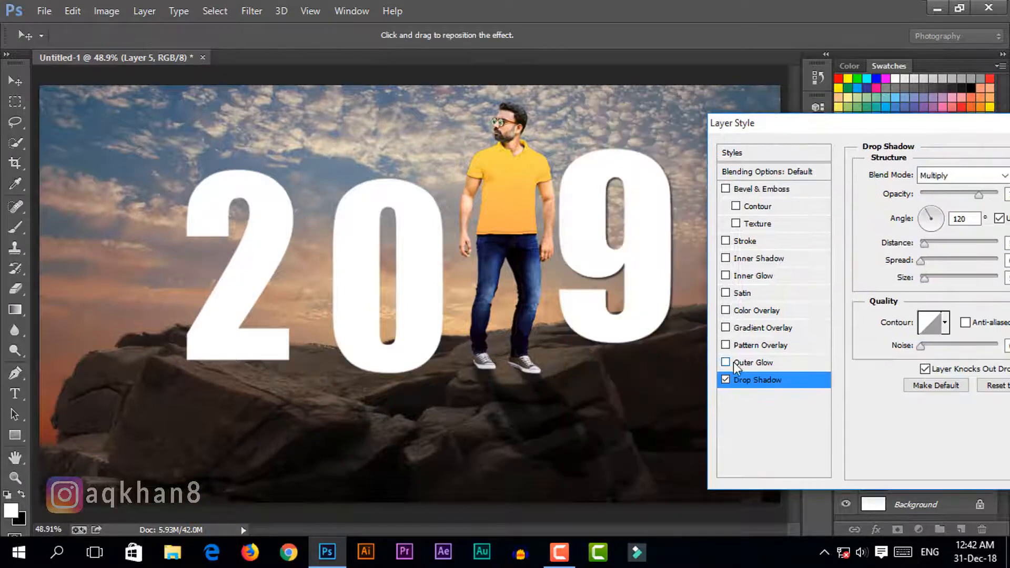
# Step: Add an Outer Glow to the 9 in reddish brown #843d29 with the Color Dodge blend mode
pyautogui.click(750, 362)
pyautogui.click(901, 232)
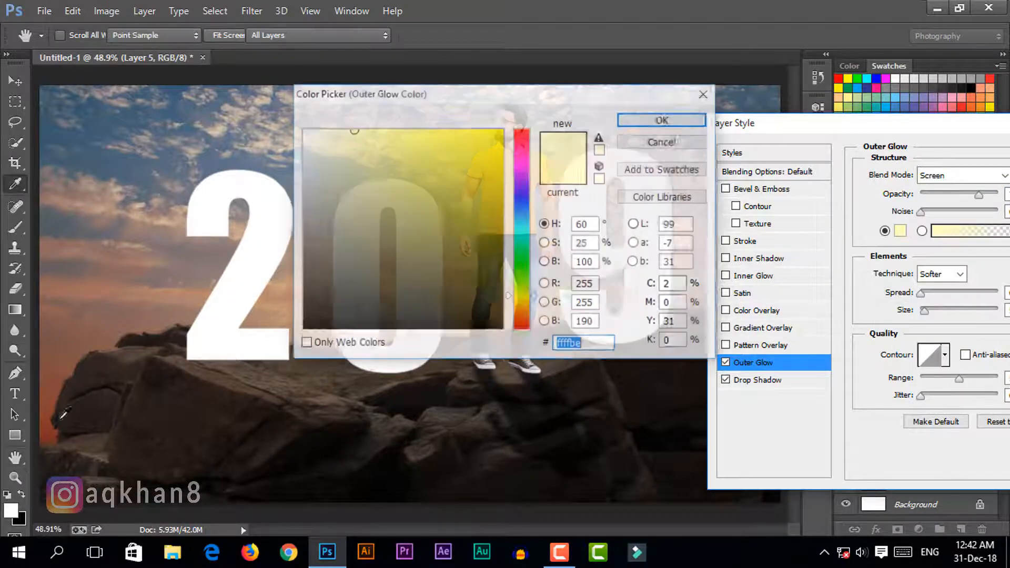
pyautogui.click(440, 226)
pyautogui.click(661, 119)
pyautogui.click(946, 180)
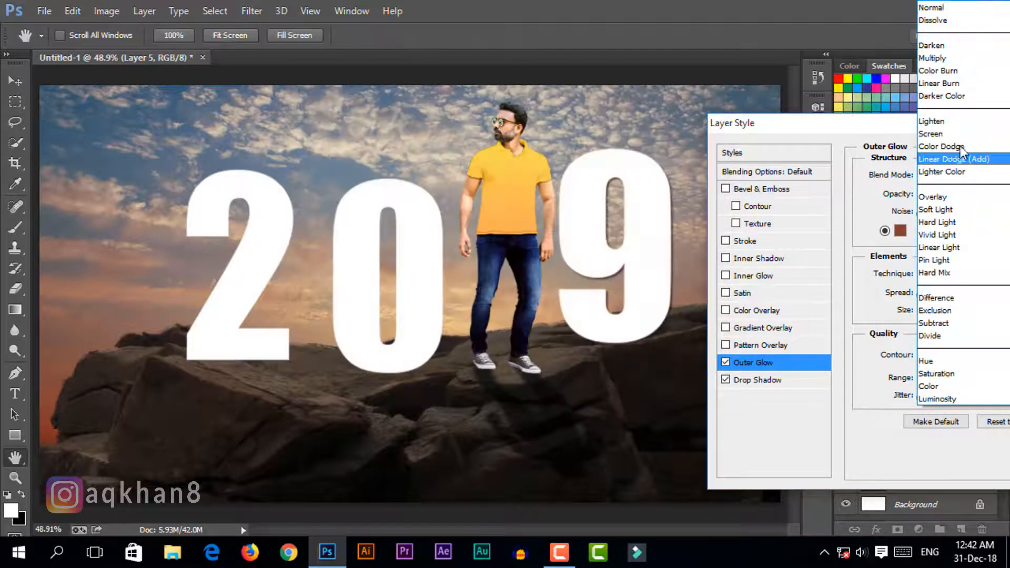
pyautogui.click(962, 146)
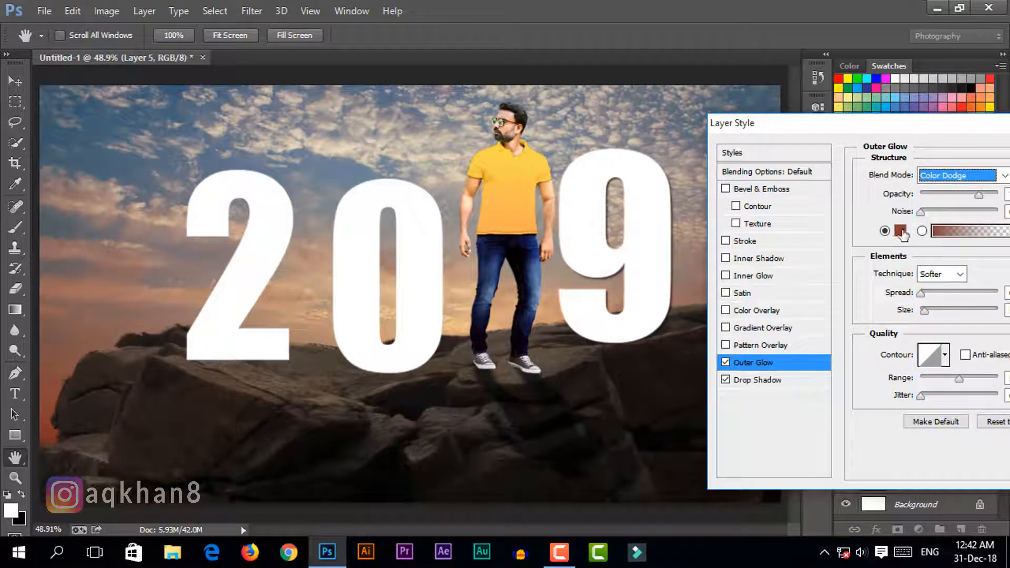
# Step: Resample the Outer Glow colour from the sunset sky at the image's left edge and increase the glow's size slightly
pyautogui.click(901, 231)
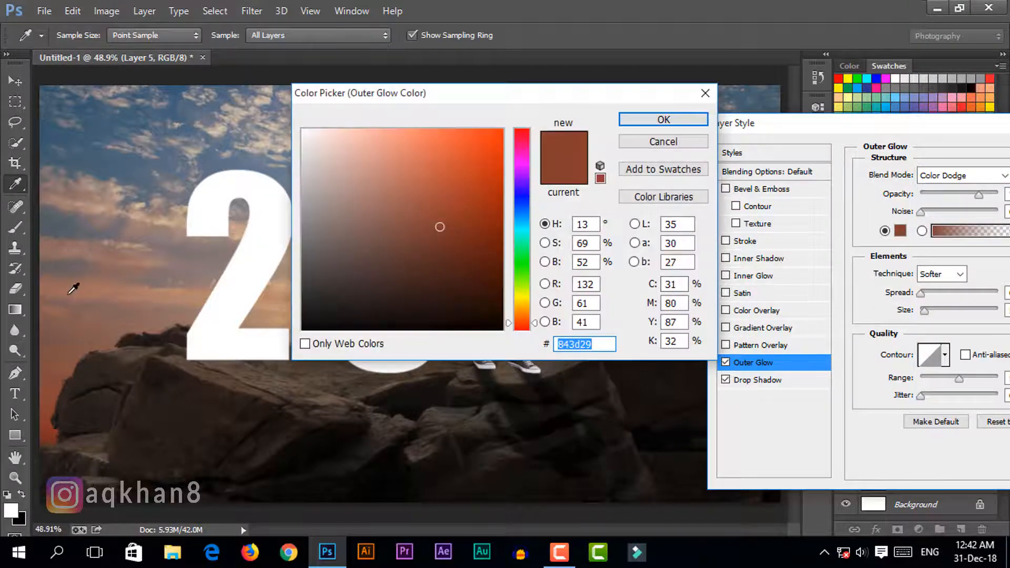
pyautogui.click(65, 309)
pyautogui.click(659, 120)
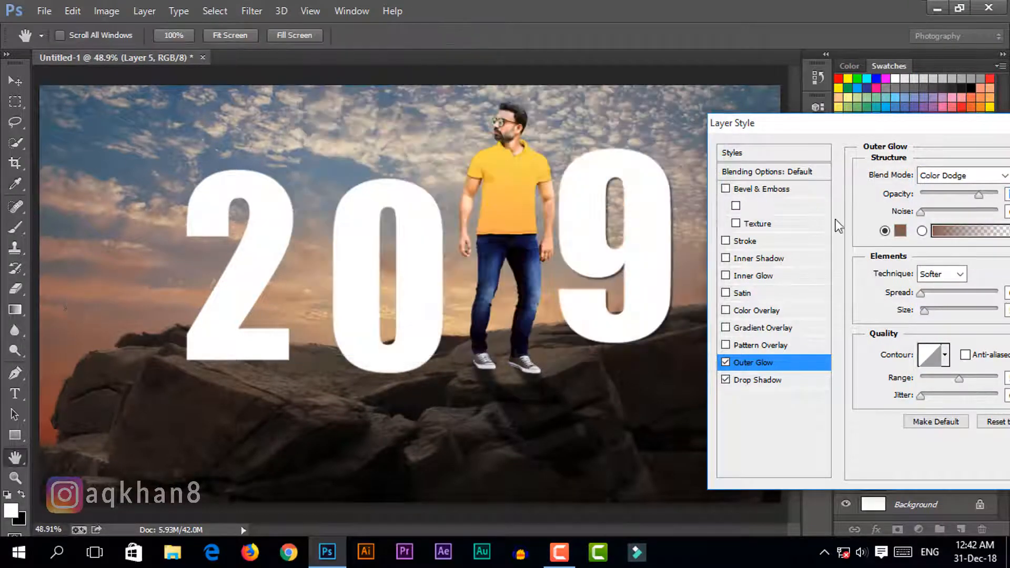
pyautogui.click(929, 310)
pyautogui.click(726, 328)
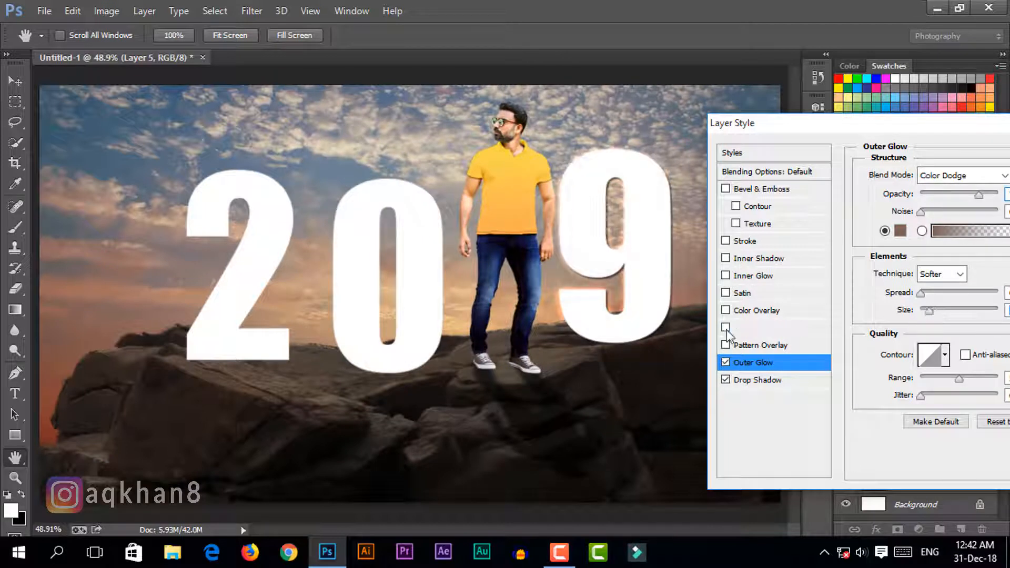
pyautogui.click(726, 328)
pyautogui.click(725, 311)
pyautogui.click(726, 310)
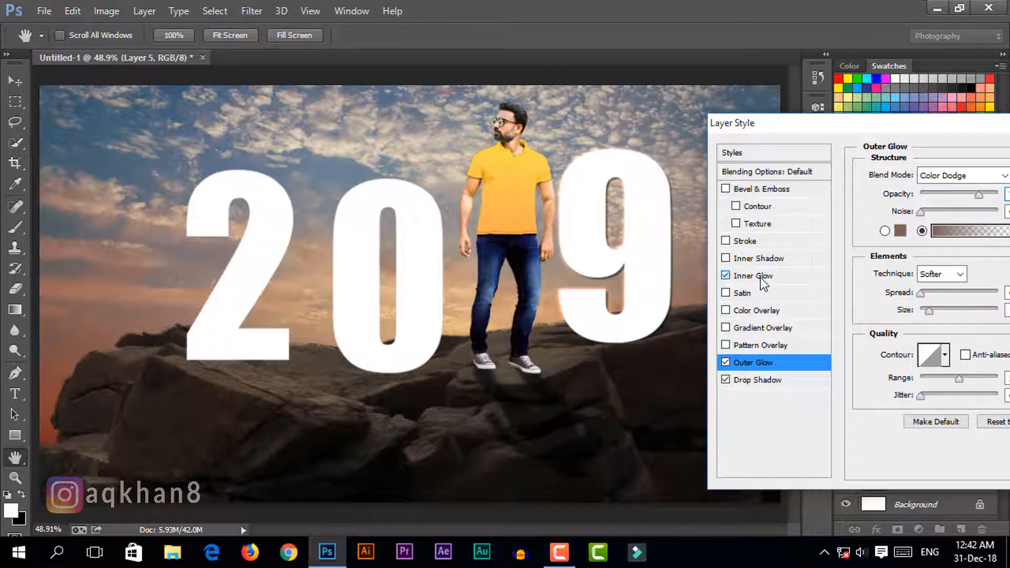
# Step: Add an Inner Glow to the 9 in brown #927062 sampled from the sky
pyautogui.click(753, 276)
pyautogui.click(900, 231)
pyautogui.click(168, 306)
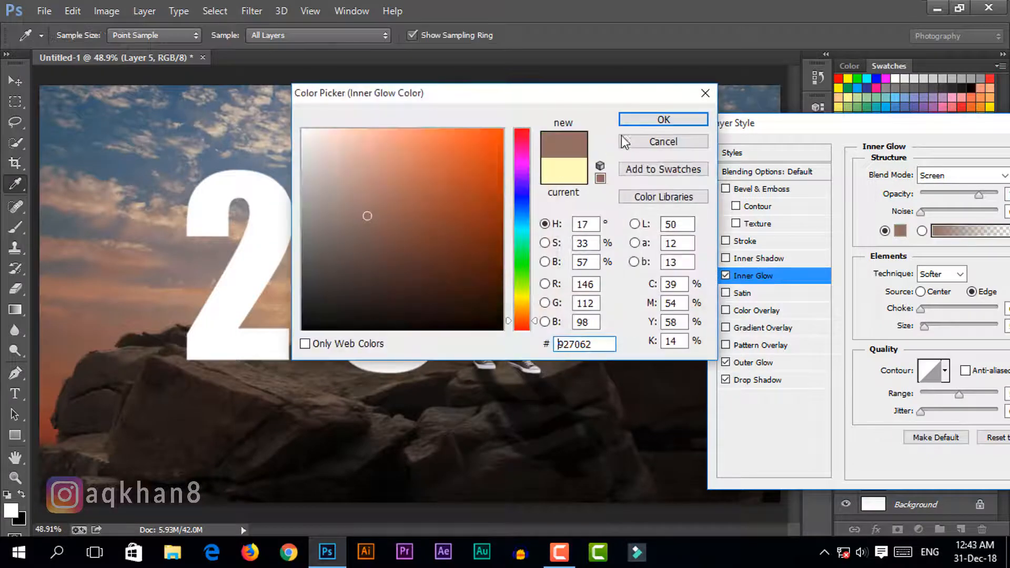
pyautogui.press('Return')
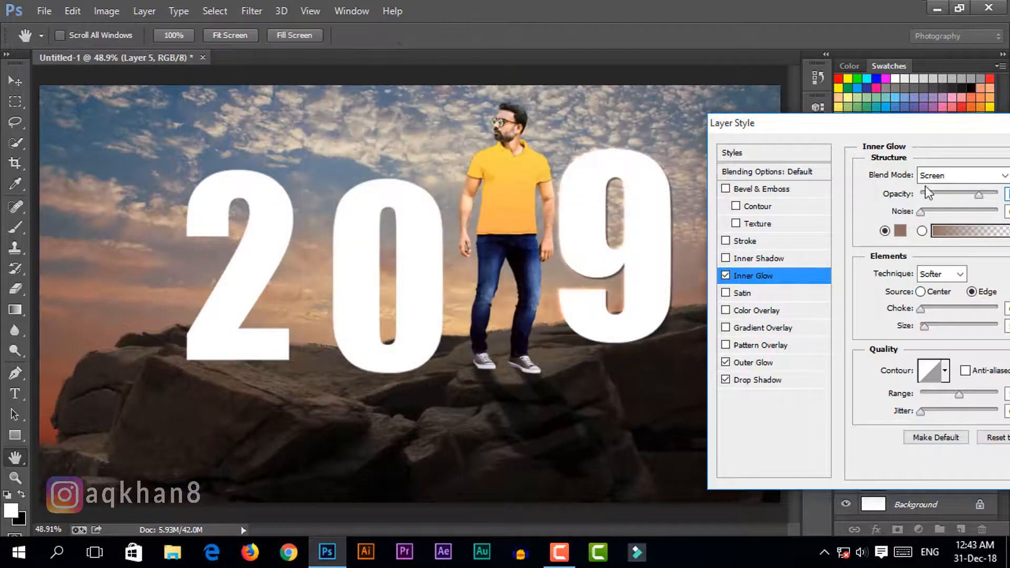
pyautogui.click(726, 241)
pyautogui.click(726, 241)
# Step: Add an Inner Shadow to the 9 with a slightly larger size and apply the layer style
pyautogui.click(726, 257)
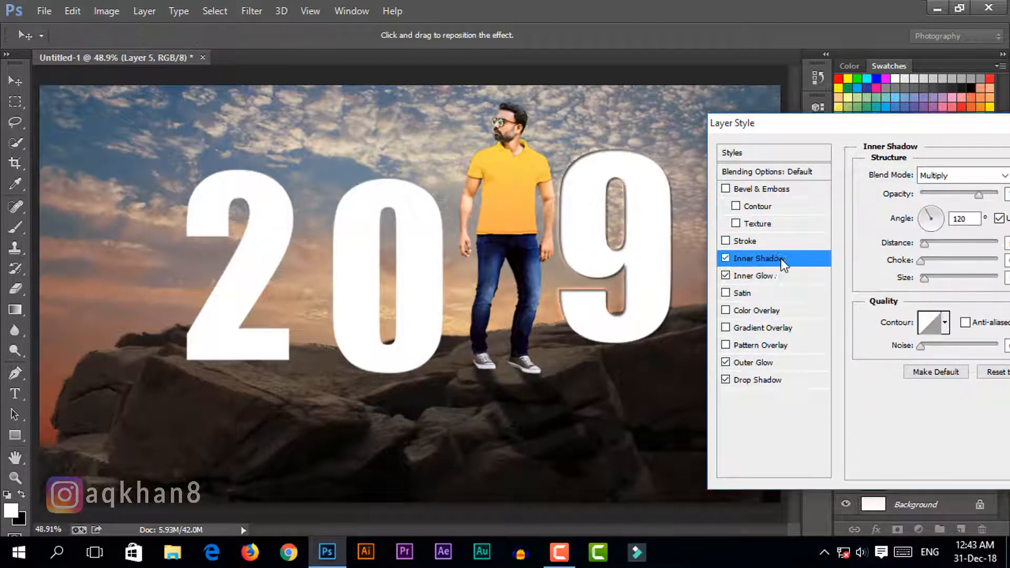
pyautogui.moveTo(927, 279); pyautogui.dragTo(927, 279)
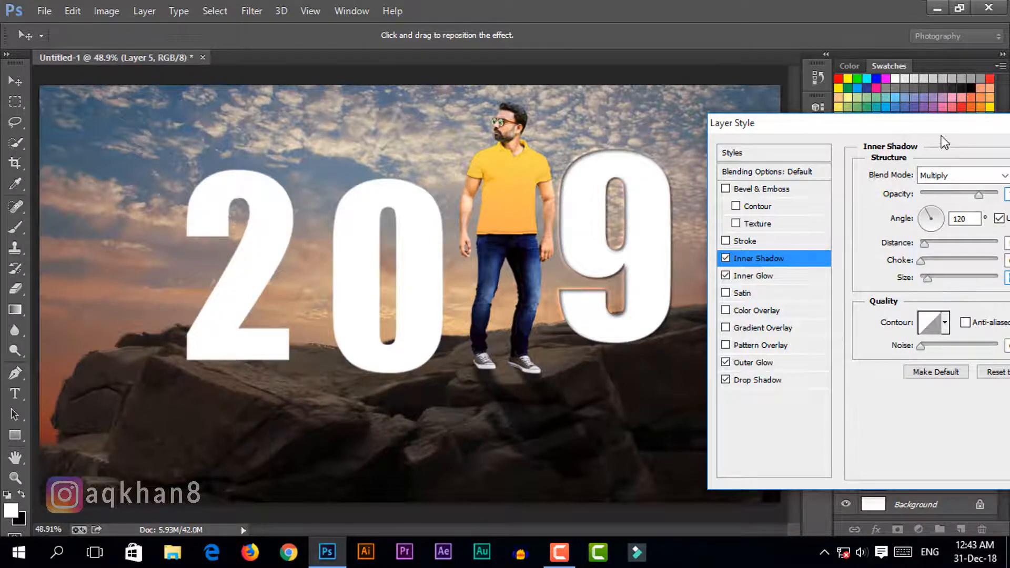
pyautogui.moveTo(949, 128); pyautogui.dragTo(790, 185)
pyautogui.click(987, 214)
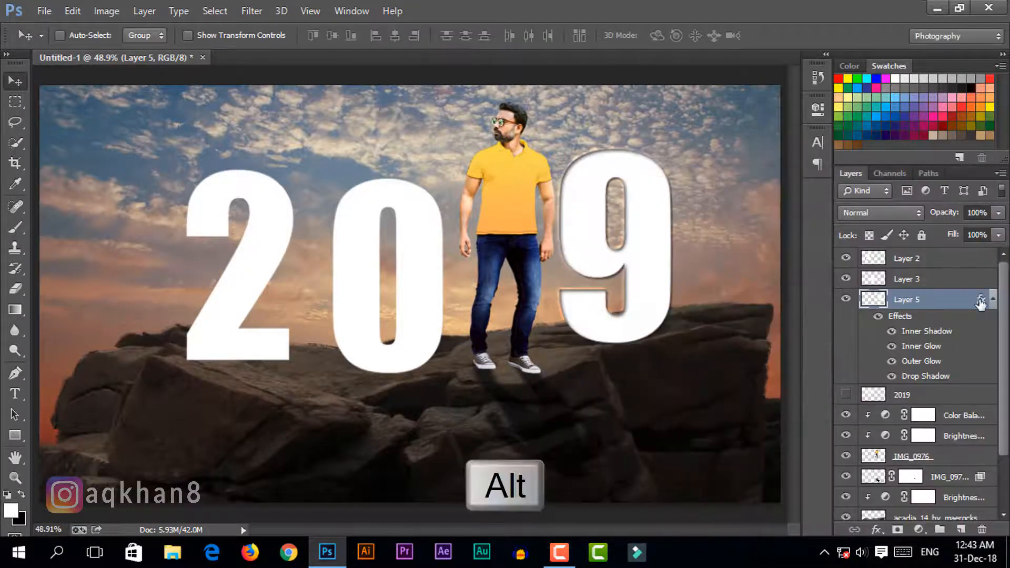
# Step: Copy the 9's layer effects to the 0 and 2 layers, and convert all three digit layers to smart objects
pyautogui.moveTo(981, 303); pyautogui.dragTo(978, 259)
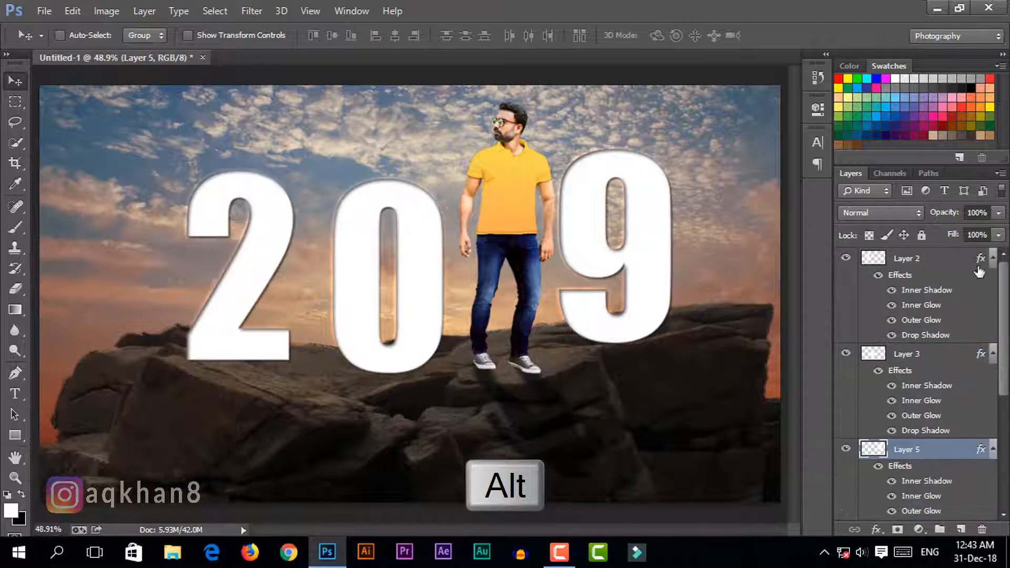
pyautogui.click(964, 258)
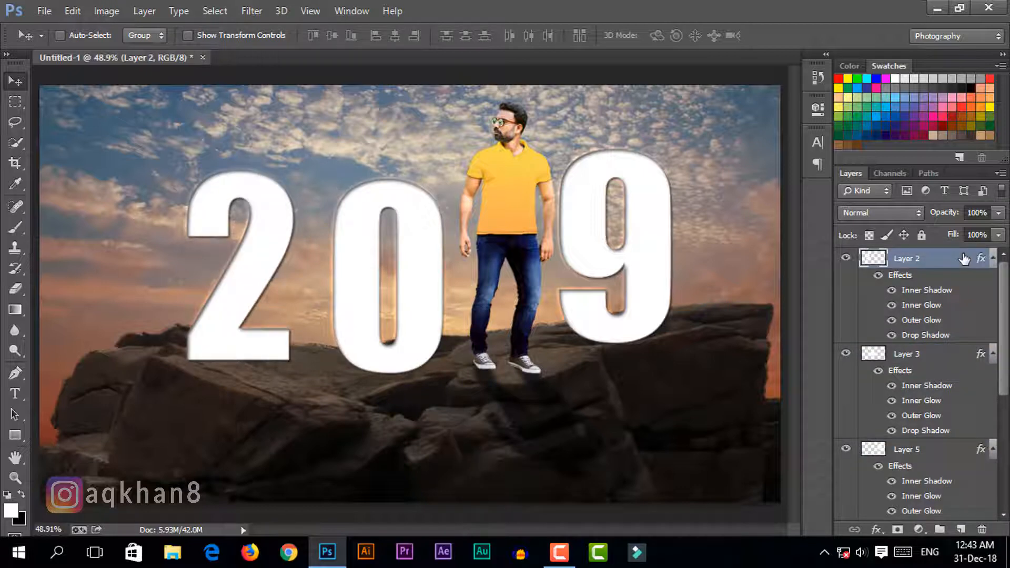
pyautogui.rightClick(963, 259)
pyautogui.click(702, 186)
pyautogui.rightClick(953, 284)
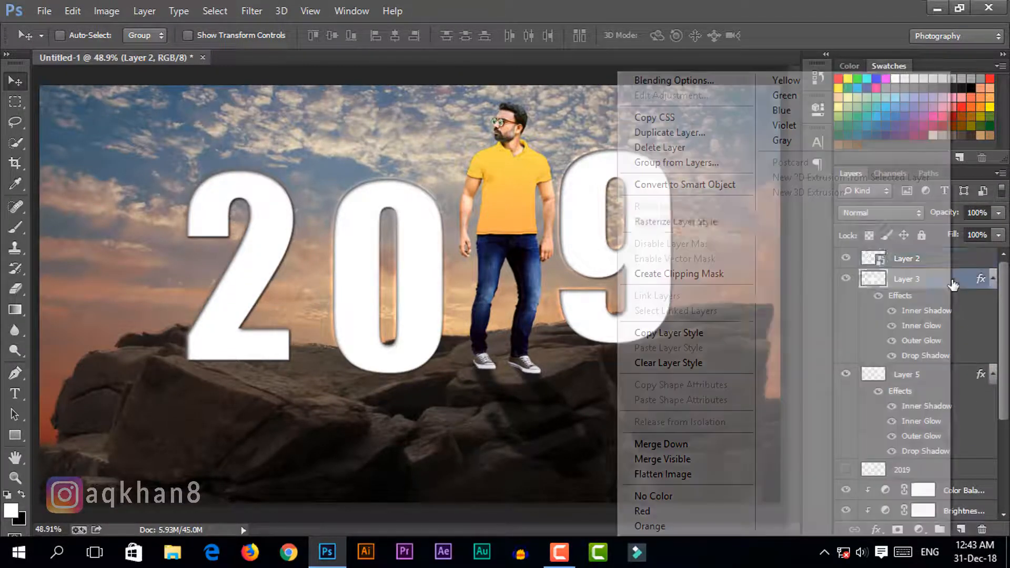
pyautogui.click(689, 185)
pyautogui.rightClick(955, 298)
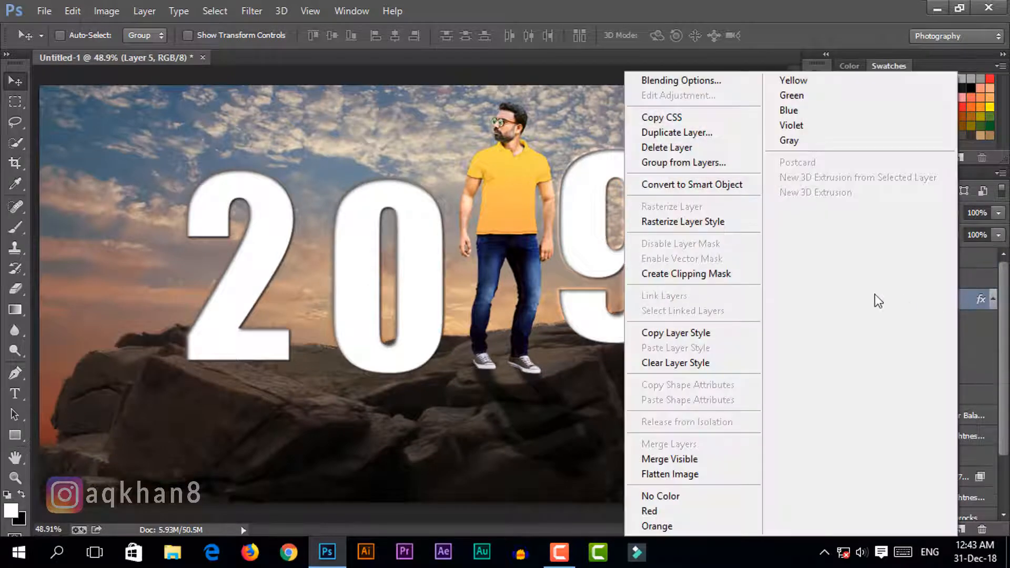
pyautogui.click(680, 187)
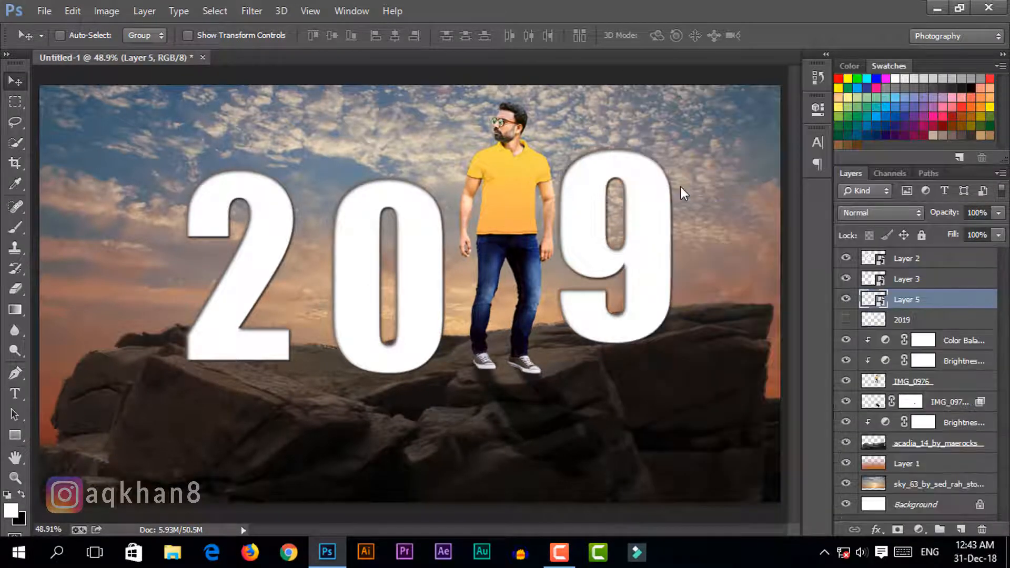
# Step: Add a layer mask to the 9's layer and lower its opacity to 47%
pyautogui.click(897, 529)
pyautogui.click(847, 299)
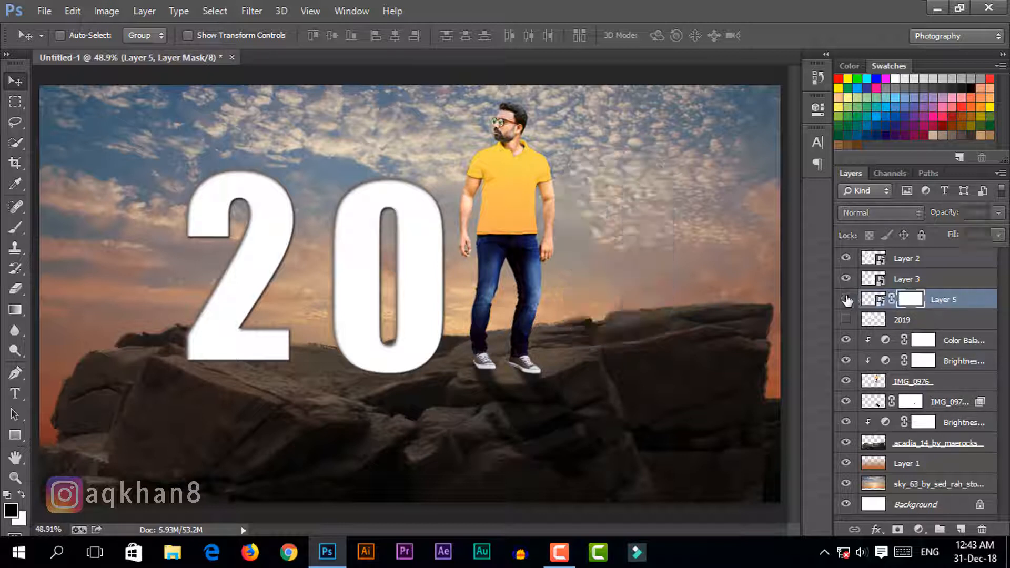
pyautogui.click(847, 299)
pyautogui.click(999, 213)
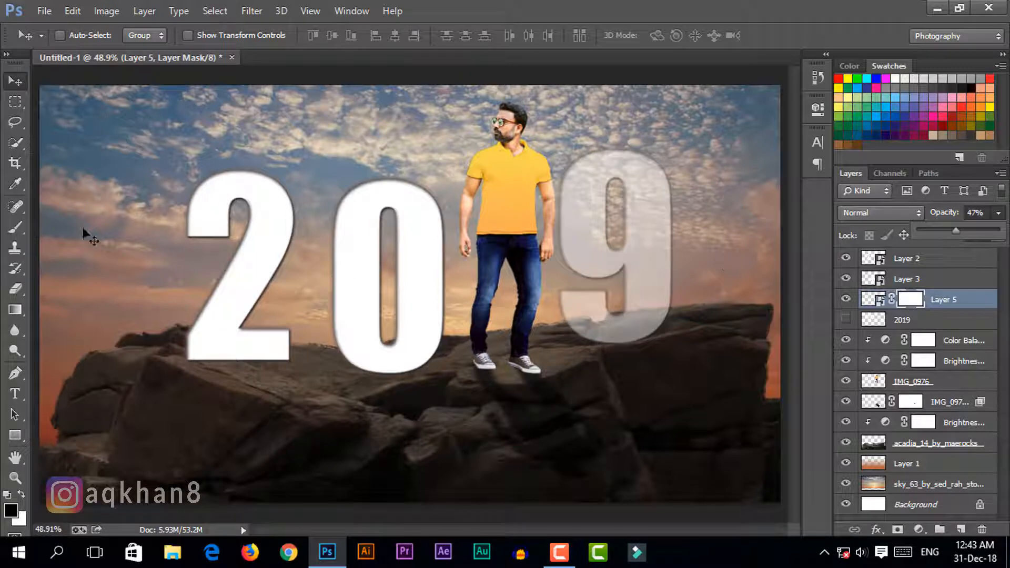
# Step: Paint the 9's mask black with a size 40 brush where its base overlaps the rock, following the rock's contour
pyautogui.click(15, 228)
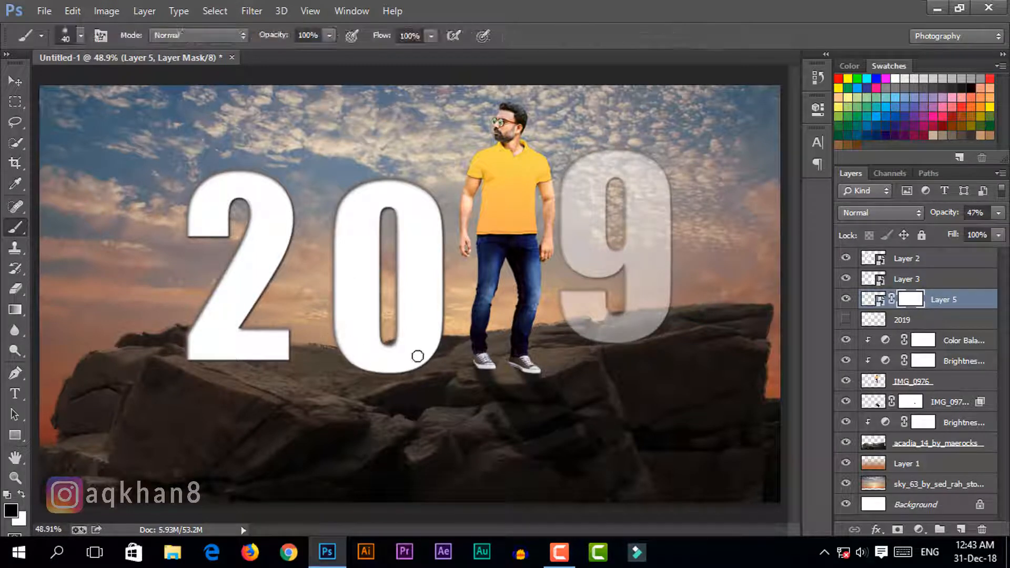
pyautogui.hotkey('ctrl', '+')
pyautogui.hotkey('ctrl', '+')
pyautogui.hotkey('ctrl', '+')
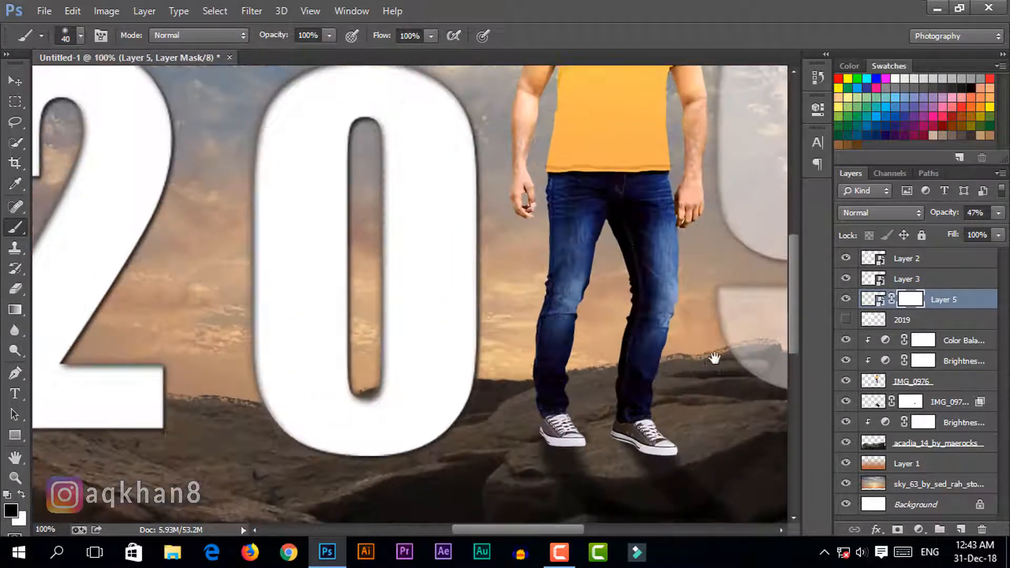
pyautogui.moveTo(713, 356); pyautogui.dragTo(417, 178)
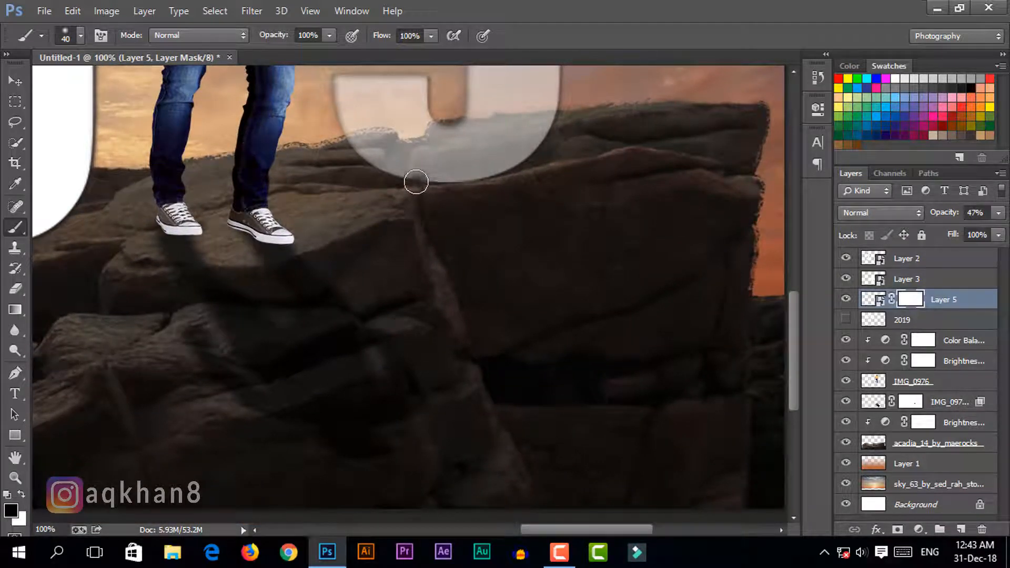
pyautogui.moveTo(416, 182)
pyautogui.mouseDown()
pyautogui.moveTo(472, 146)
pyautogui.moveTo(569, 129)
pyautogui.moveTo(492, 160)
pyautogui.moveTo(518, 167)
pyautogui.moveTo(525, 162)
pyautogui.moveTo(431, 178)
pyautogui.moveTo(417, 195)
pyautogui.moveTo(427, 161)
pyautogui.moveTo(412, 177)
pyautogui.moveTo(430, 158)
pyautogui.moveTo(538, 137)
pyautogui.mouseUp()
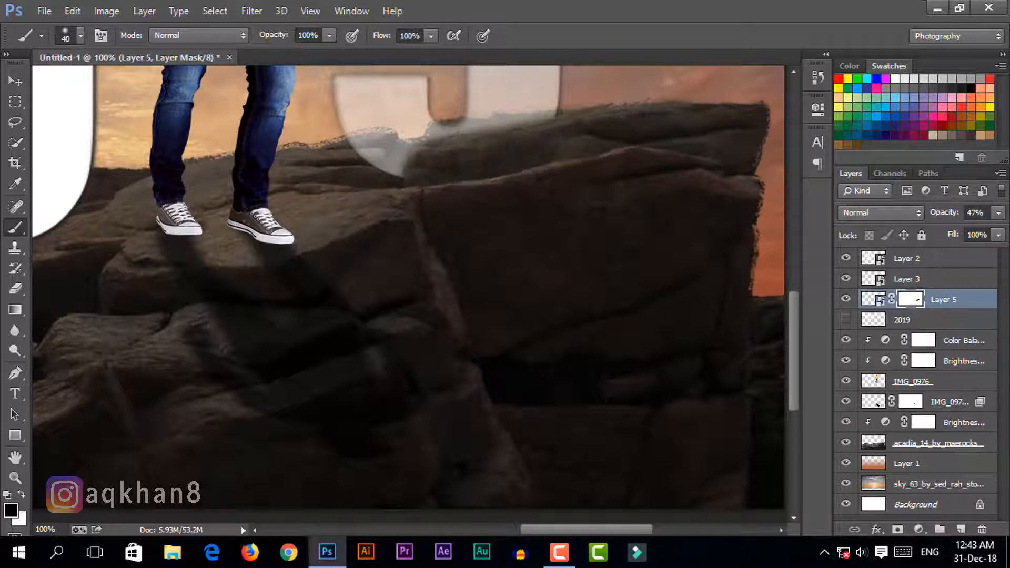
# Step: Restore the 9's layer opacity to 100%
pyautogui.click(998, 213)
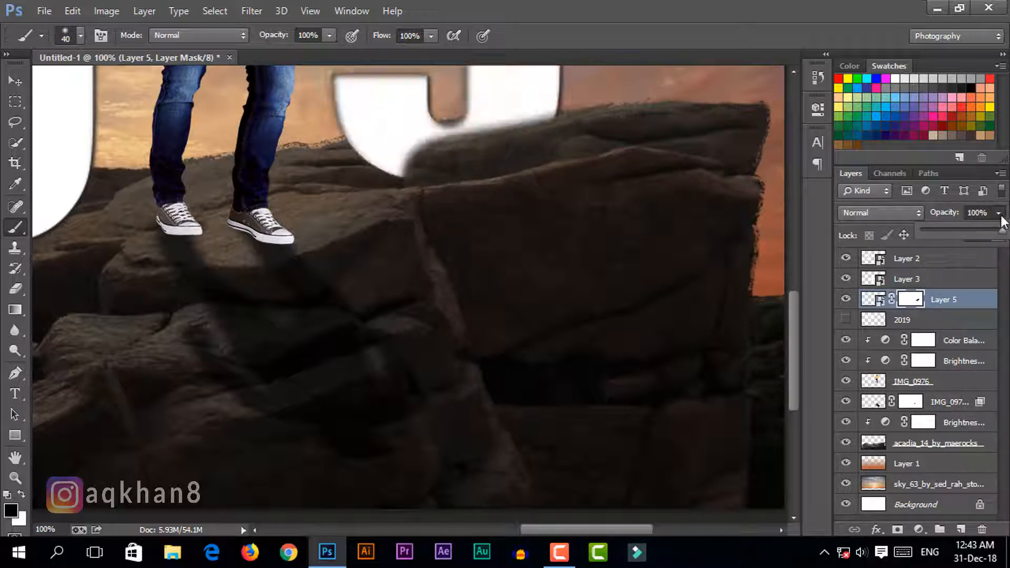
pyautogui.click(999, 214)
pyautogui.hotkey('ctrl', '-')
pyautogui.hotkey('ctrl', '-')
pyautogui.hotkey('ctrl', '-')
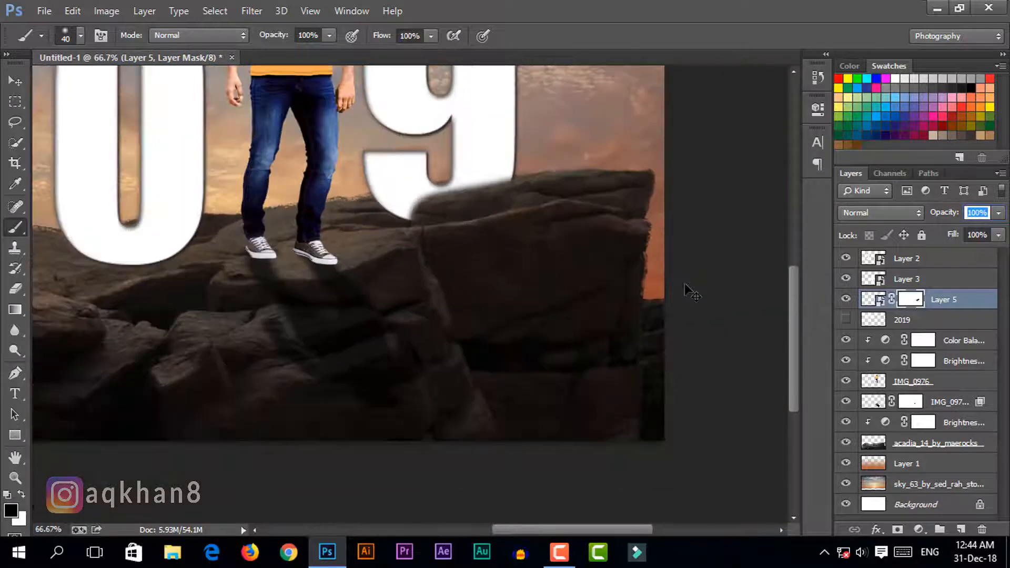
# Step: Lower the opacity of the 0's layer to 42% and add a layer mask to it
pyautogui.hotkey('ctrl', '+')
pyautogui.hotkey('ctrl', '+')
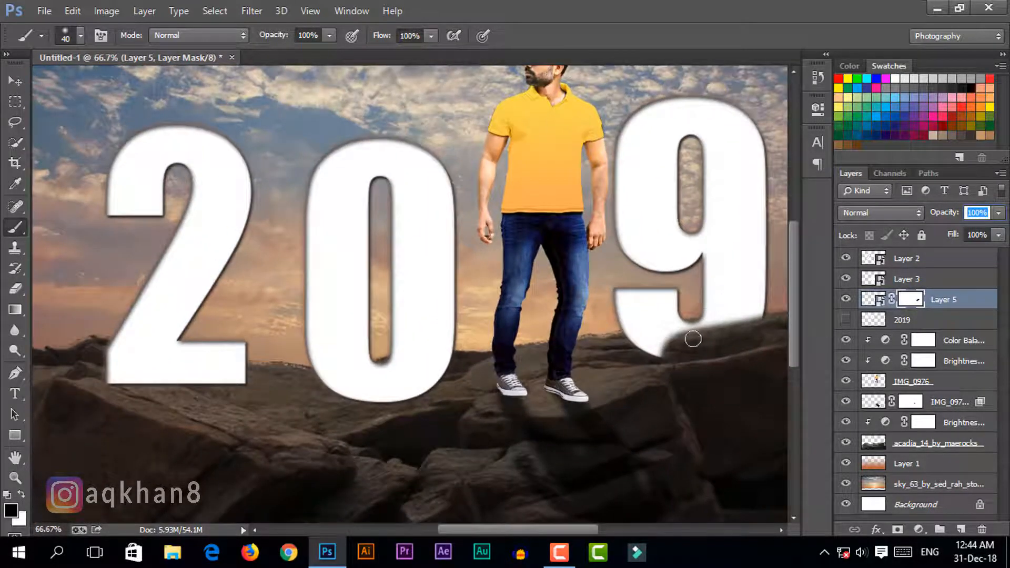
pyautogui.moveTo(430, 372); pyautogui.dragTo(494, 330)
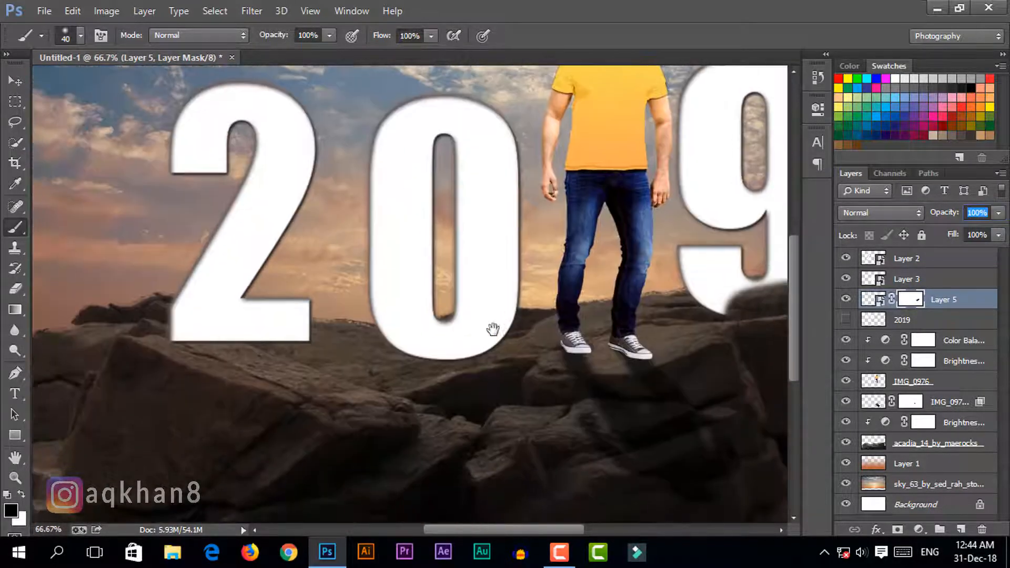
pyautogui.click(937, 280)
pyautogui.click(998, 213)
pyautogui.moveTo(999, 231); pyautogui.dragTo(951, 232)
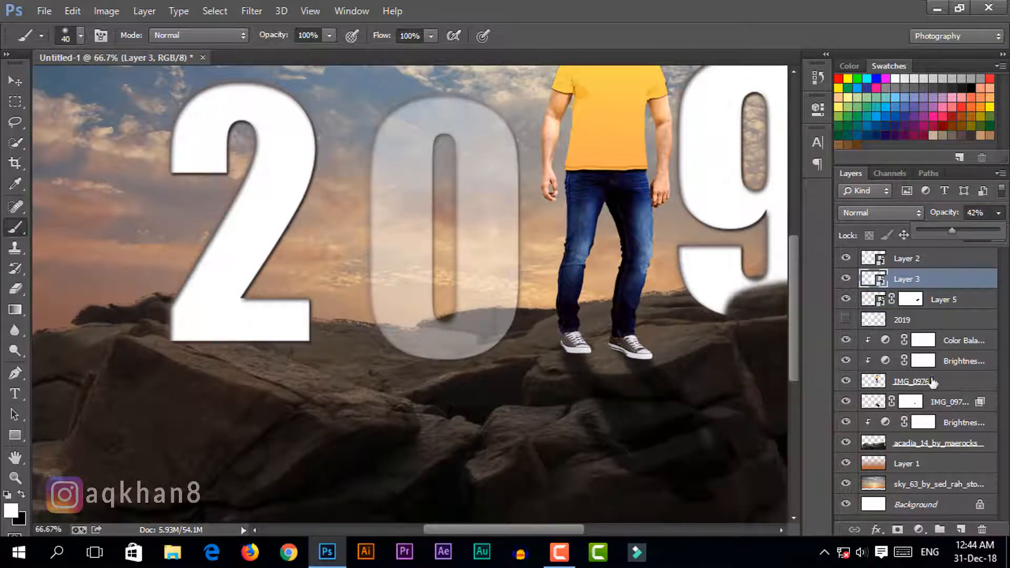
pyautogui.click(897, 530)
# Step: Mask out the bottom of the 0 along the rock's contour and restore its opacity to 100%
pyautogui.moveTo(452, 371)
pyautogui.mouseDown()
pyautogui.moveTo(436, 269)
pyautogui.moveTo(488, 255)
pyautogui.moveTo(414, 269)
pyautogui.mouseUp()
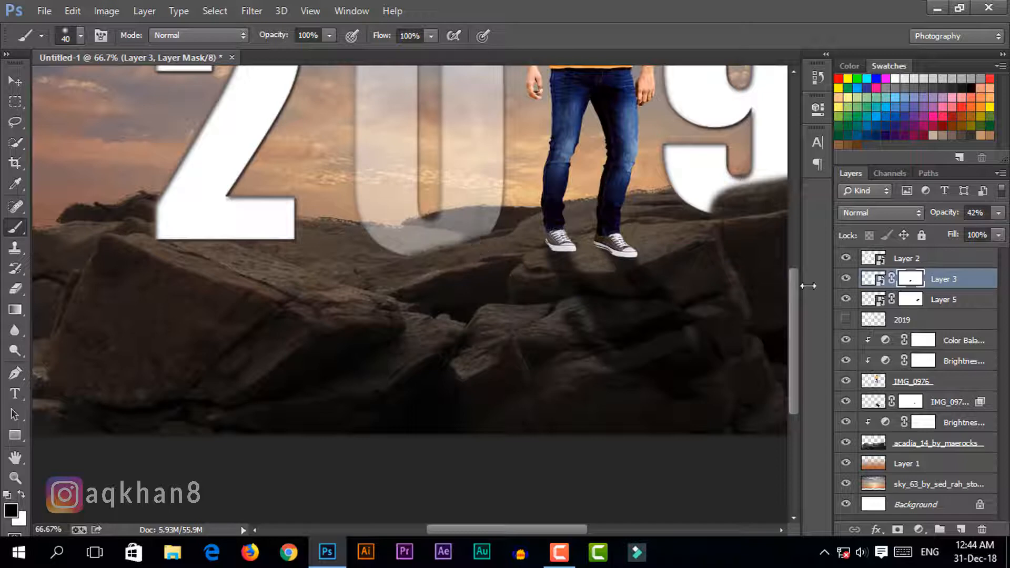
pyautogui.click(999, 213)
pyautogui.moveTo(951, 231); pyautogui.dragTo(1000, 231)
# Step: Add a layer mask to the 2's layer and lower the layer's opacity to 46%
pyautogui.click(905, 259)
pyautogui.click(897, 529)
pyautogui.moveTo(280, 299); pyautogui.dragTo(534, 305)
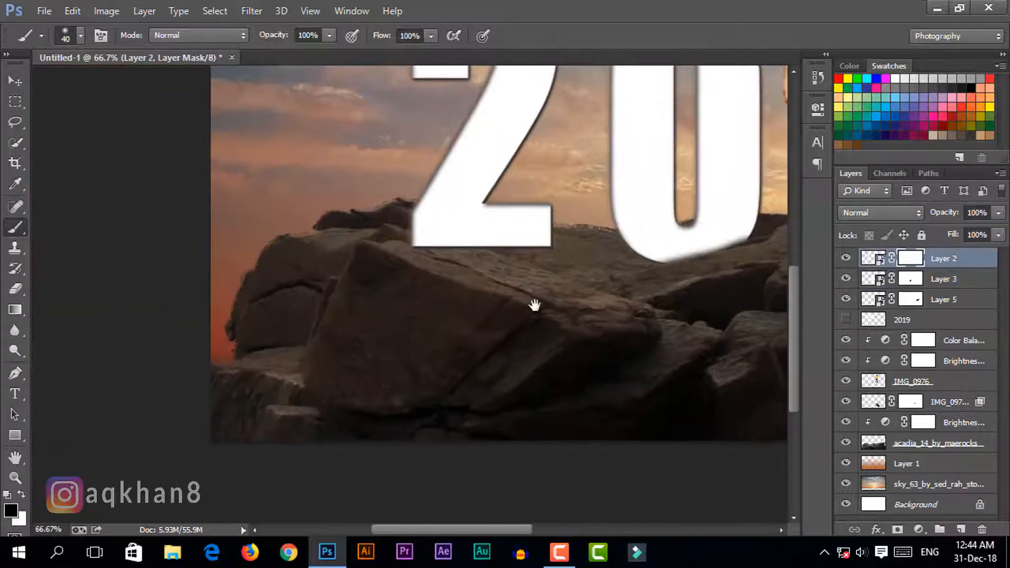
pyautogui.click(999, 213)
pyautogui.moveTo(999, 230); pyautogui.dragTo(954, 233)
# Step: Mask out the base of the 2 along the rock's contour and restore its layer opacity to 100%
pyautogui.moveTo(445, 276); pyautogui.dragTo(494, 307)
pyautogui.hotkey('ctrl', '+')
pyautogui.moveTo(447, 257)
pyautogui.mouseDown()
pyautogui.moveTo(600, 292)
pyautogui.moveTo(532, 264)
pyautogui.moveTo(439, 253)
pyautogui.mouseUp()
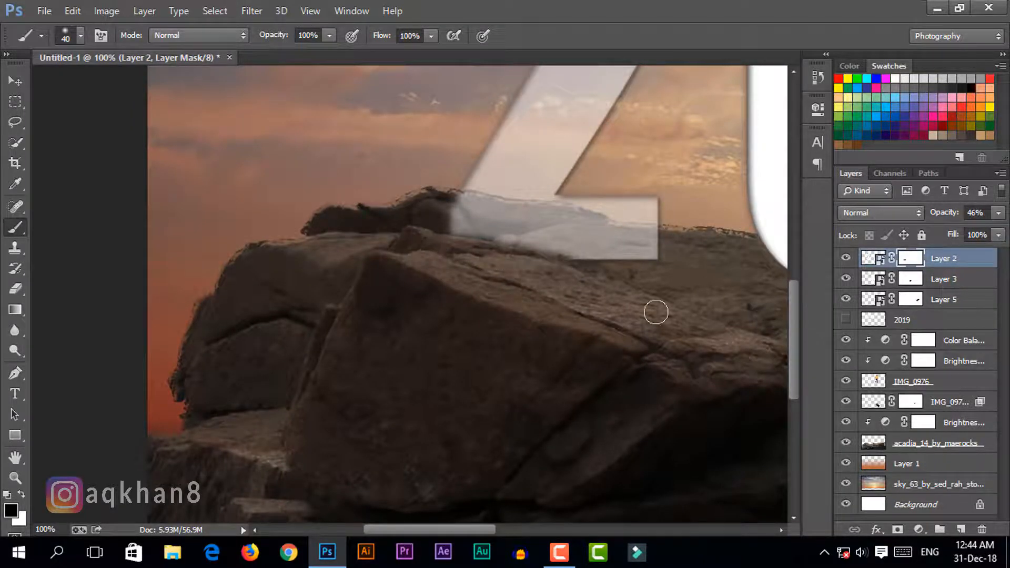
pyautogui.hotkey('ctrl', '0')
pyautogui.click(998, 213)
pyautogui.click(999, 230)
pyautogui.click(873, 258)
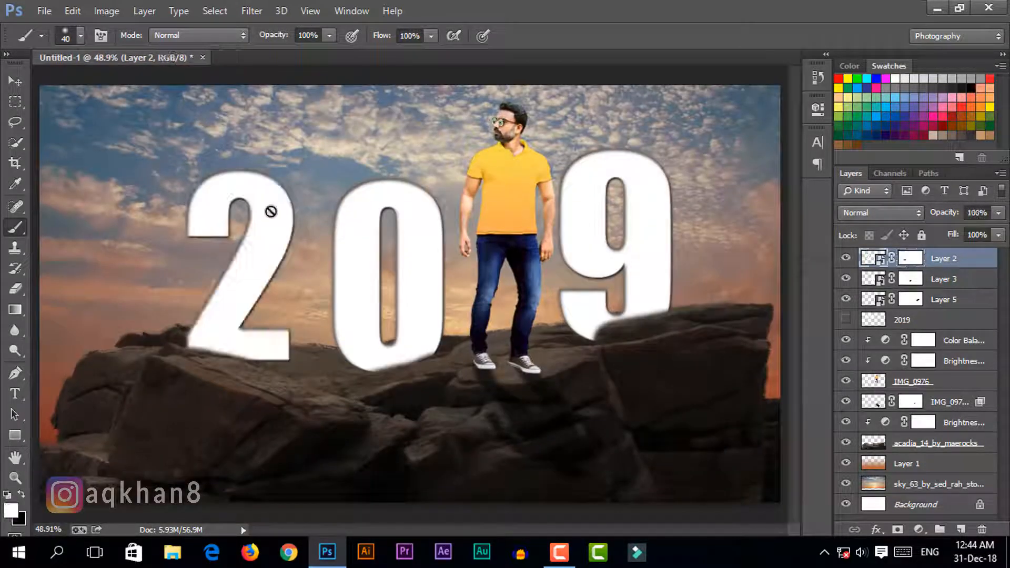
pyautogui.click(17, 83)
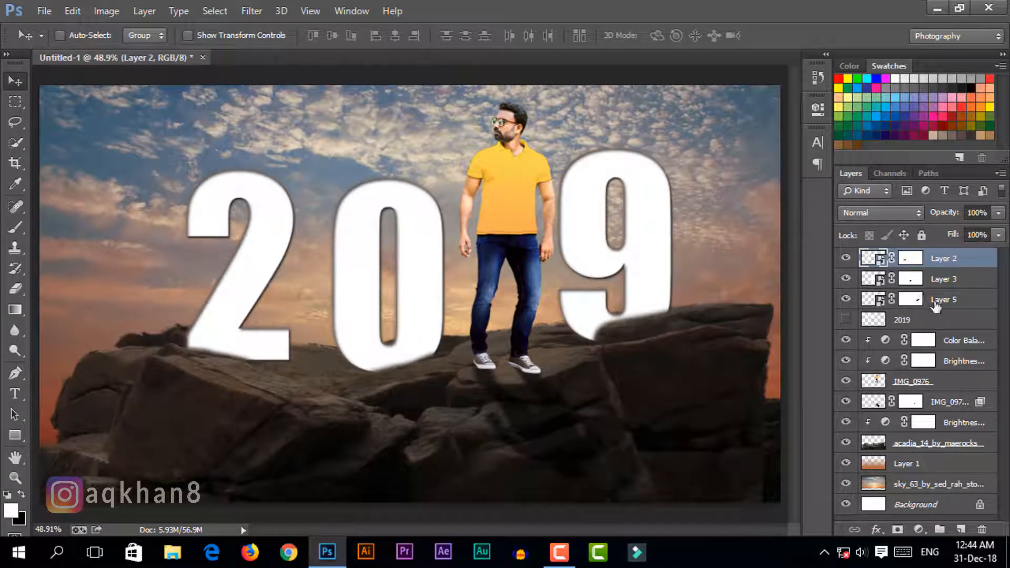
# Step: Add a Color Lookup adjustment above all layers using the Crisp_Warm.look 3D LUT
pyautogui.click(920, 529)
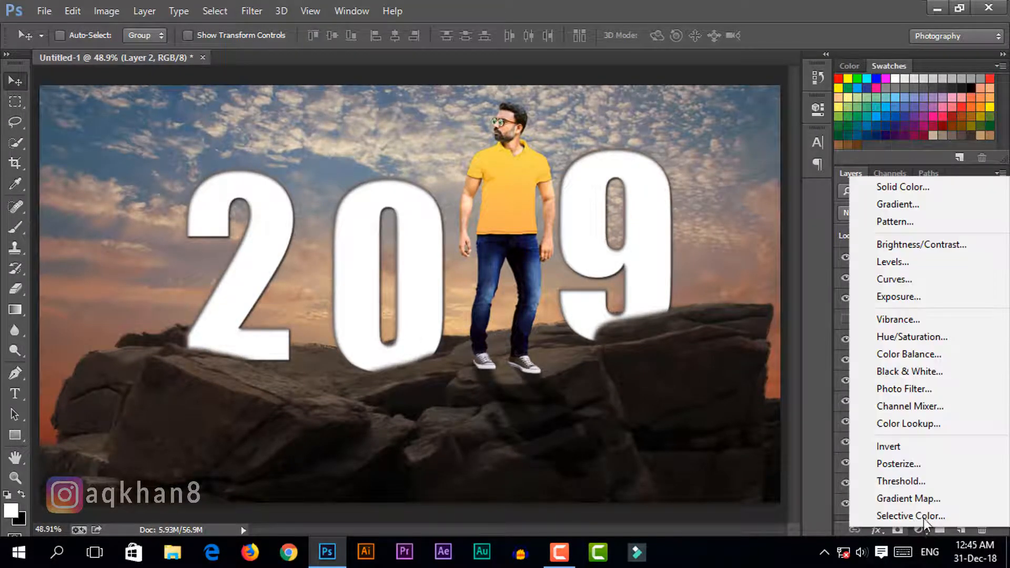
pyautogui.click(918, 421)
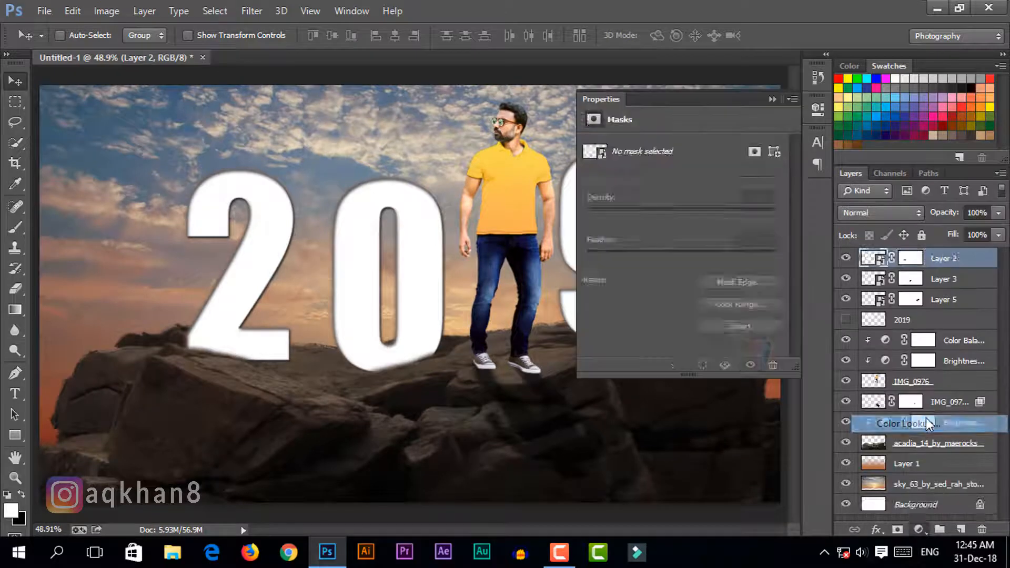
pyautogui.click(697, 147)
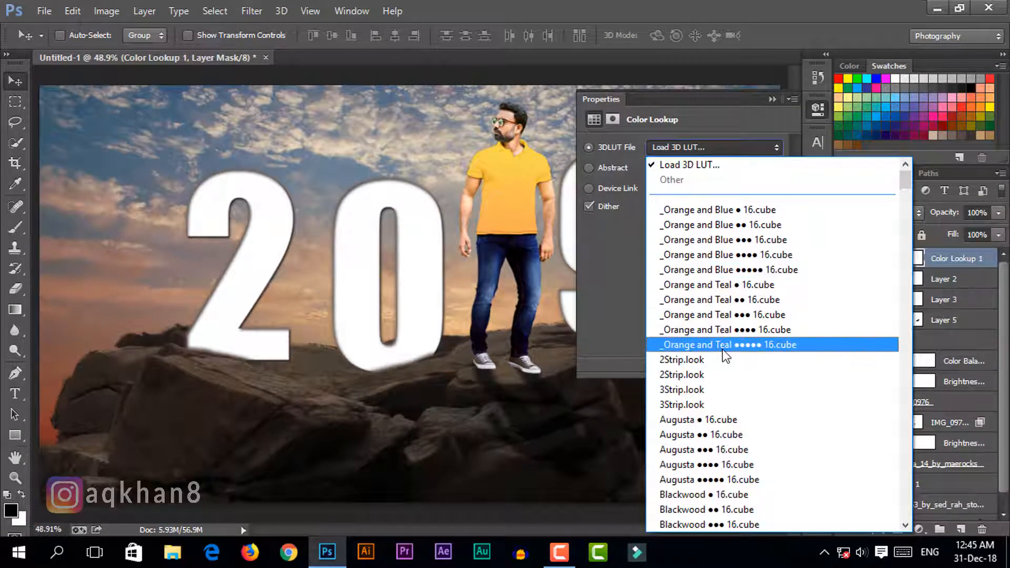
pyautogui.scroll(-6, 723, 353)
pyautogui.scroll(-4, 723, 353)
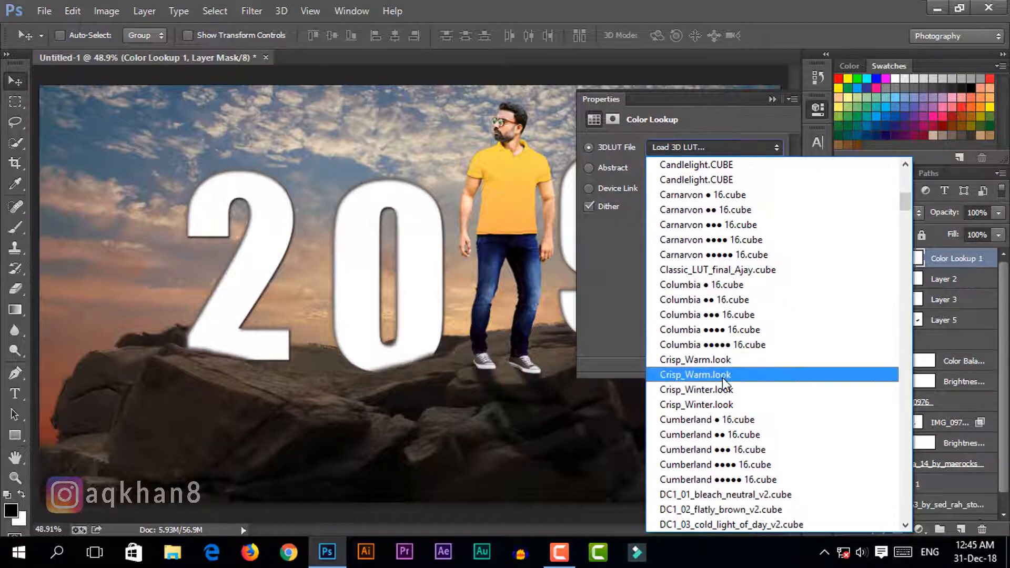
pyautogui.click(721, 375)
pyautogui.click(771, 99)
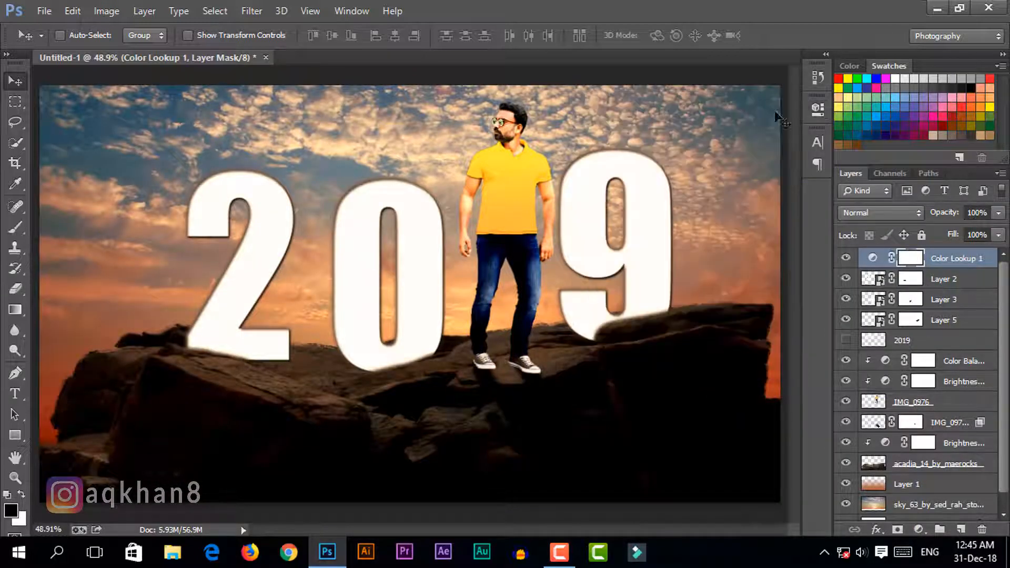
# Step: Lower the Color Lookup adjustment's opacity to 40%
pyautogui.click(996, 217)
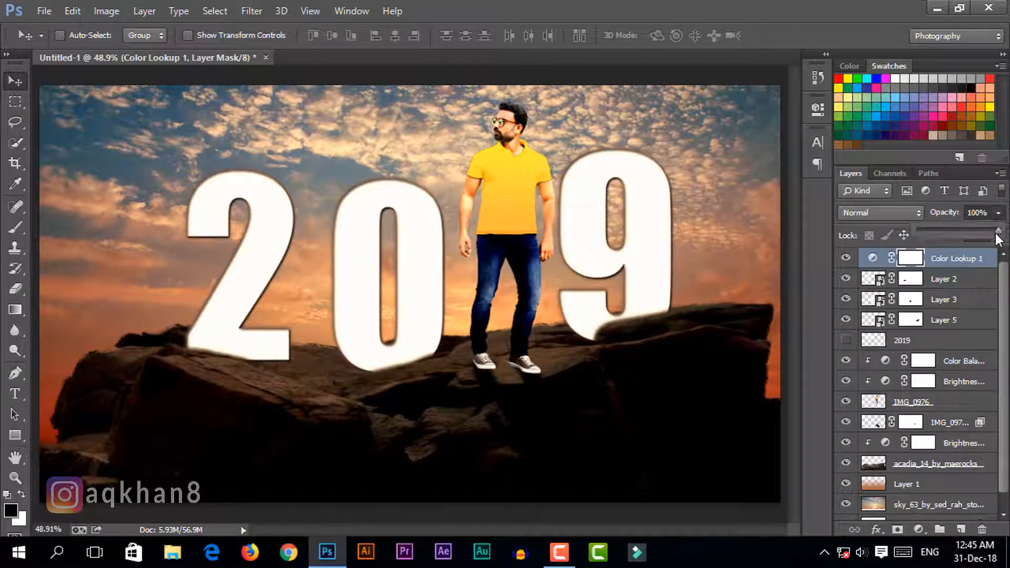
pyautogui.moveTo(932, 232); pyautogui.dragTo(933, 232)
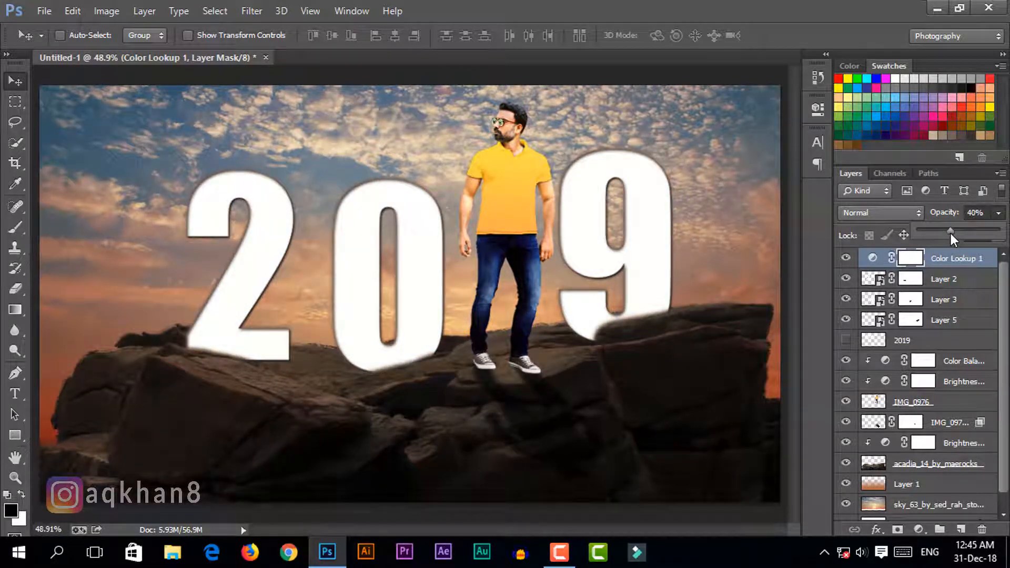
pyautogui.click(955, 263)
# Step: Stamp all visible layers into a new merged layer on top and duplicate it
pyautogui.hotkey('ctrl', 'alt', 'shift', 'e')
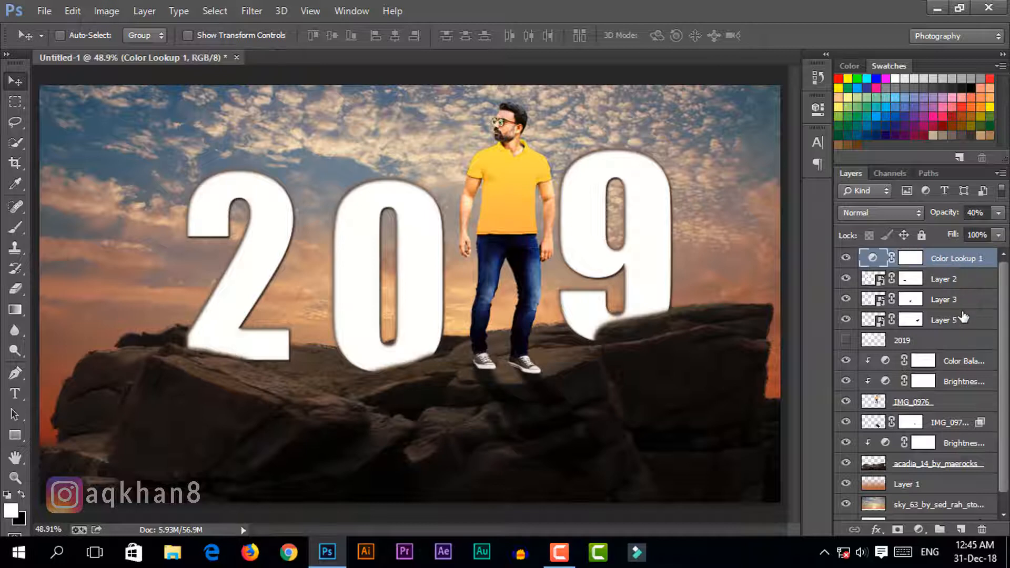
pyautogui.hotkey('ctrl', 'j')
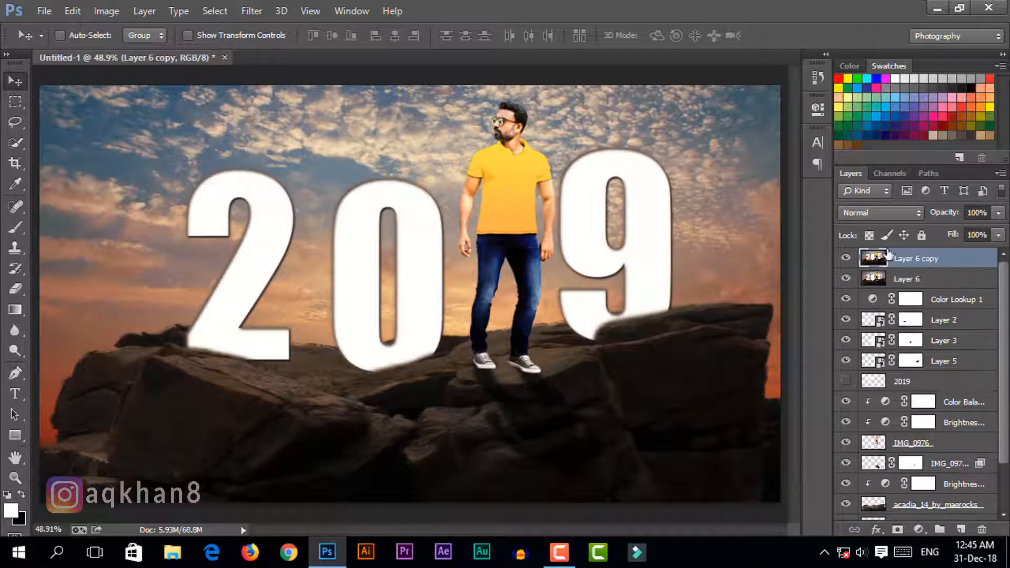
# Step: In the Camera Raw filter, set the duplicate's white balance to Auto, Clarity to +14 and Blacks to -2
pyautogui.click(251, 11)
pyautogui.click(279, 100)
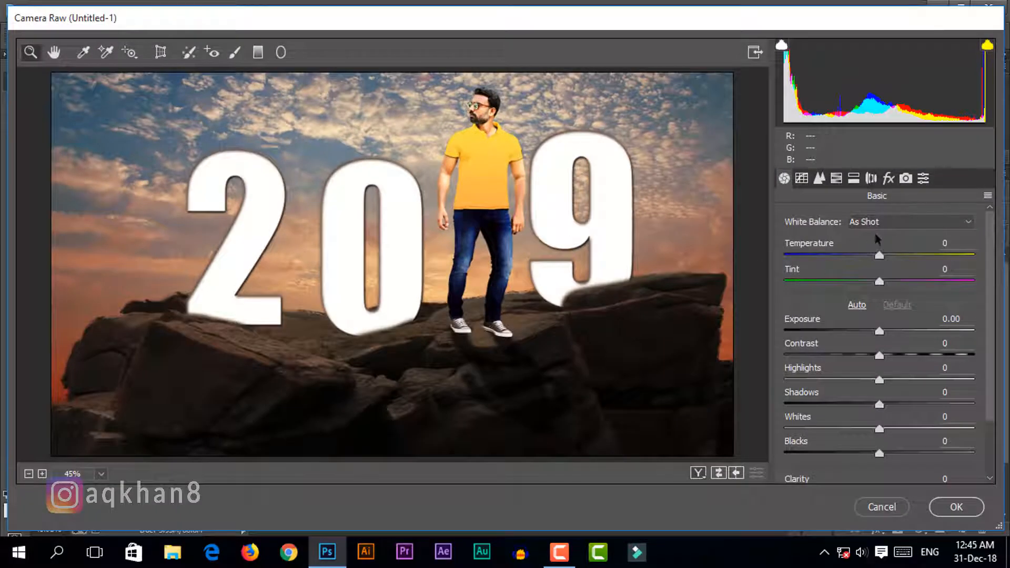
pyautogui.click(889, 222)
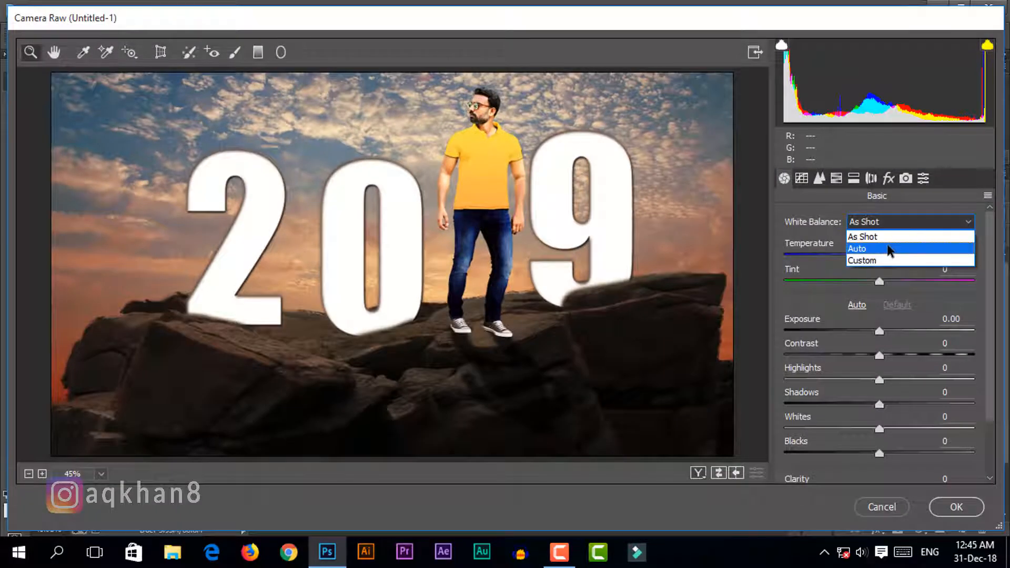
pyautogui.click(889, 248)
pyautogui.scroll(-3, 903, 453)
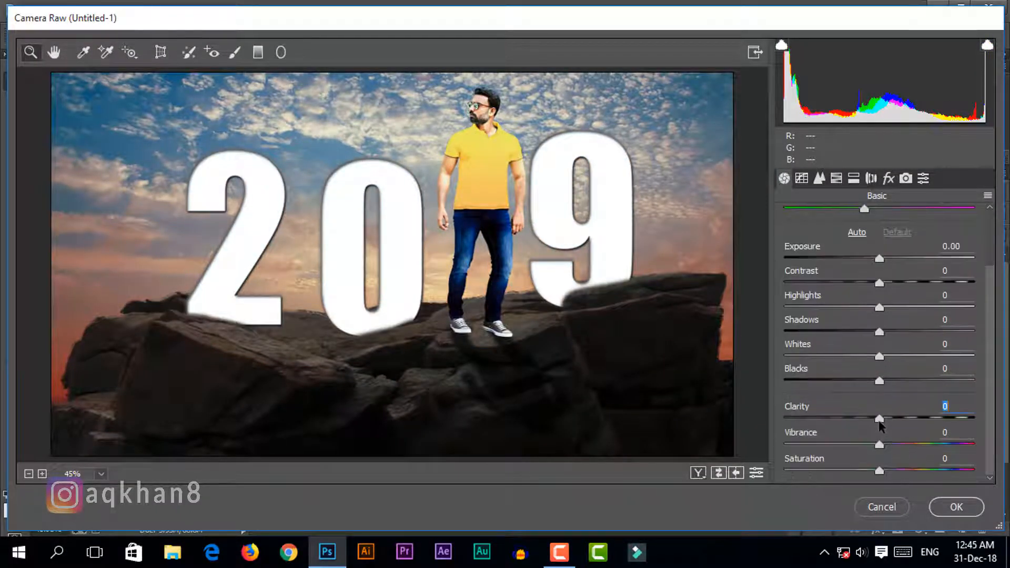
pyautogui.moveTo(880, 418); pyautogui.dragTo(893, 418)
pyautogui.moveTo(879, 381); pyautogui.dragTo(877, 384)
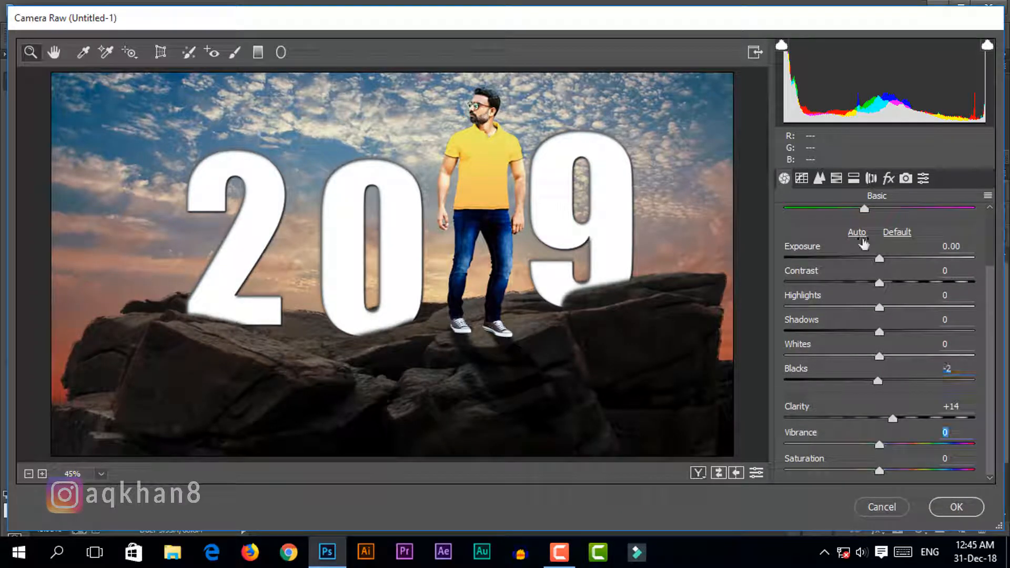
# Step: Apply split toning with highlights at hue 186 and saturation 14, and shadows at hue 44 and saturation 17
pyautogui.click(871, 178)
pyautogui.click(854, 178)
pyautogui.moveTo(789, 241); pyautogui.dragTo(887, 241)
pyautogui.moveTo(789, 268); pyautogui.dragTo(819, 270)
pyautogui.moveTo(789, 363); pyautogui.dragTo(801, 363)
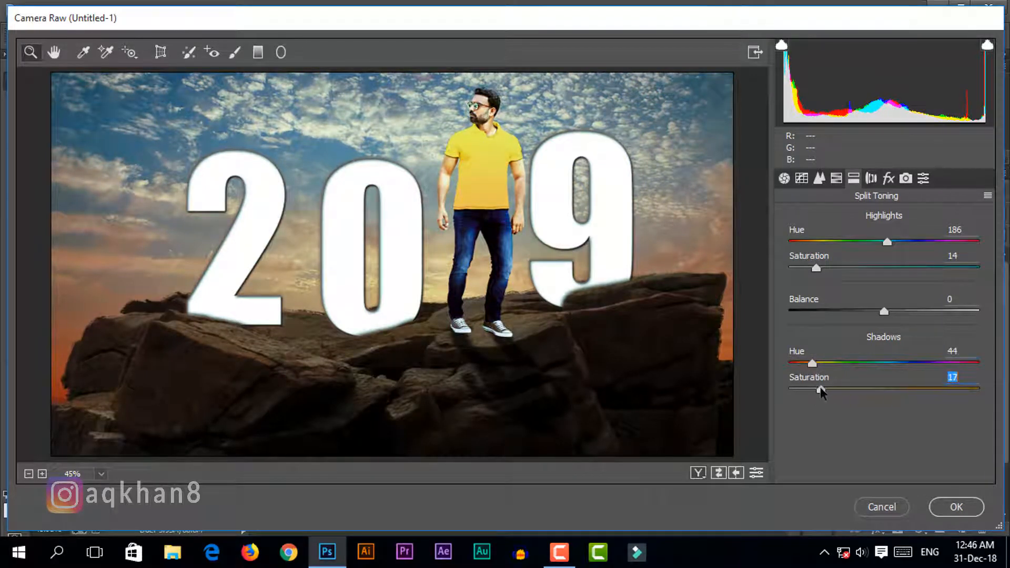
# Step: Shape the RGB point tone curve into a slight S for more contrast and apply the Camera Raw filter
pyautogui.click(819, 178)
pyautogui.click(802, 178)
pyautogui.click(886, 364)
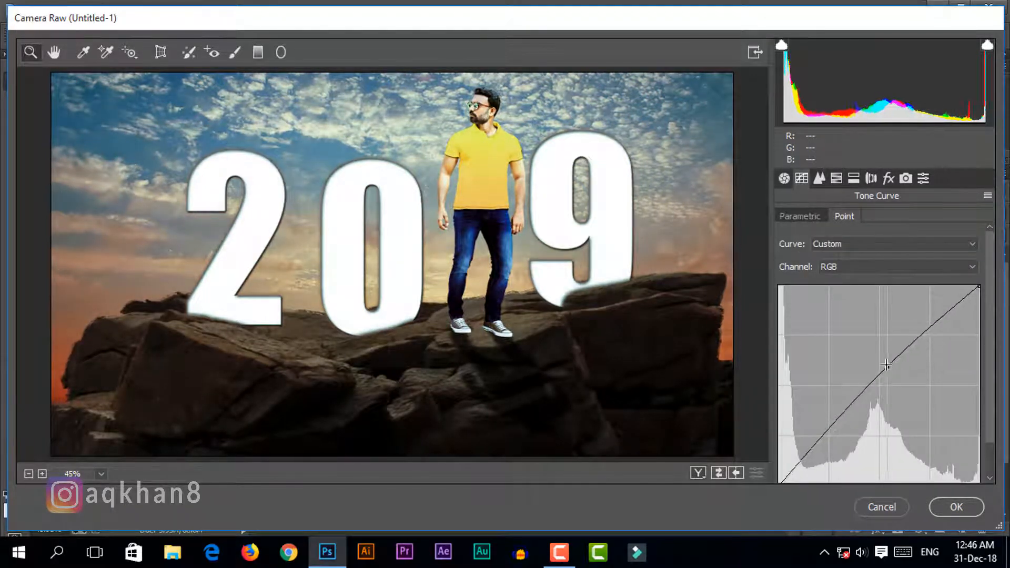
pyautogui.moveTo(887, 365); pyautogui.dragTo(890, 364)
pyautogui.moveTo(834, 423); pyautogui.dragTo(835, 429)
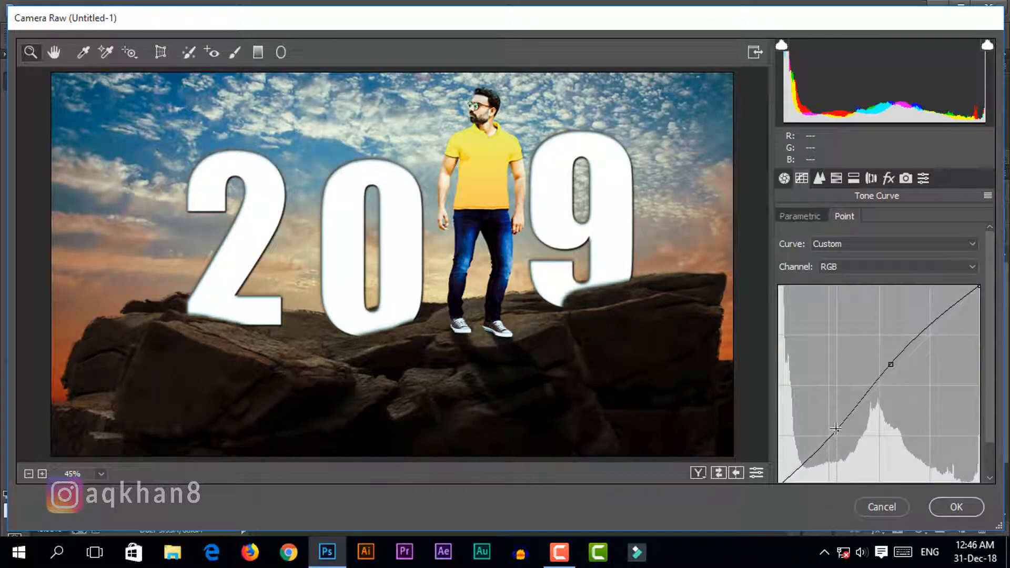
pyautogui.click(955, 506)
# Step: Reduce the Camera Raw-graded layer's opacity to 26% and toggle its visibility to compare the effect
pyautogui.click(997, 212)
pyautogui.moveTo(999, 232); pyautogui.dragTo(930, 233)
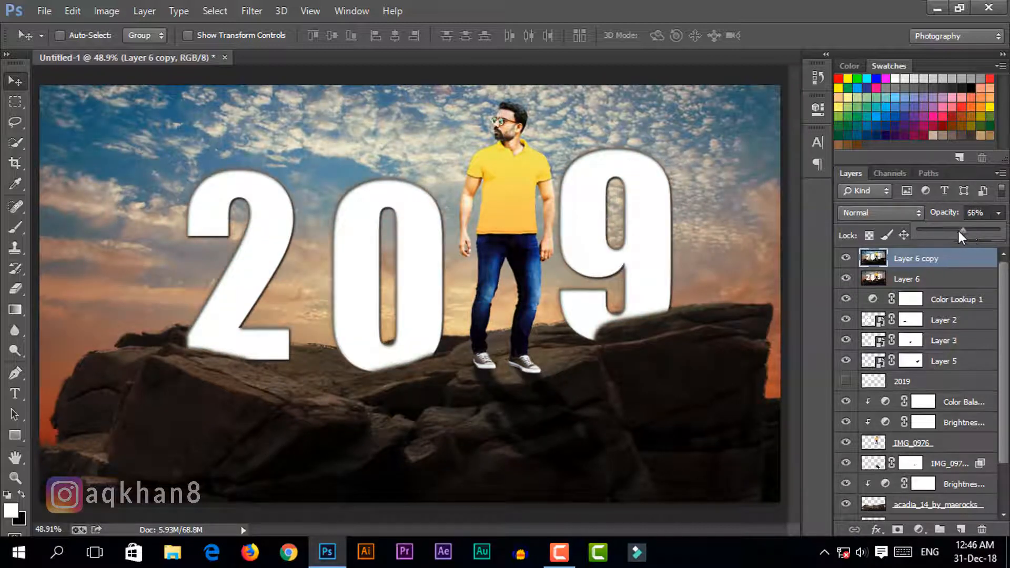
pyautogui.click(847, 258)
pyautogui.click(847, 257)
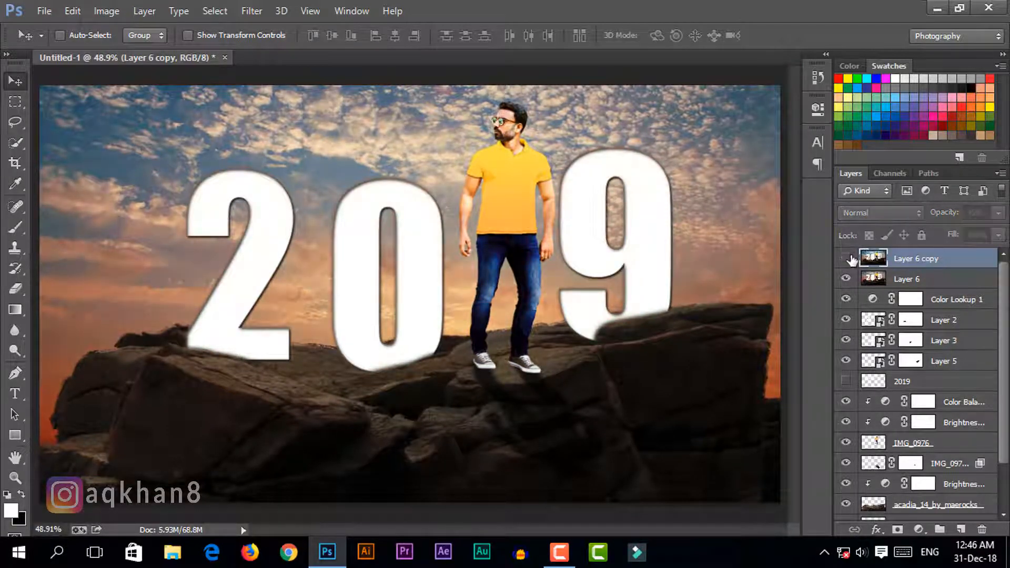
pyautogui.click(847, 258)
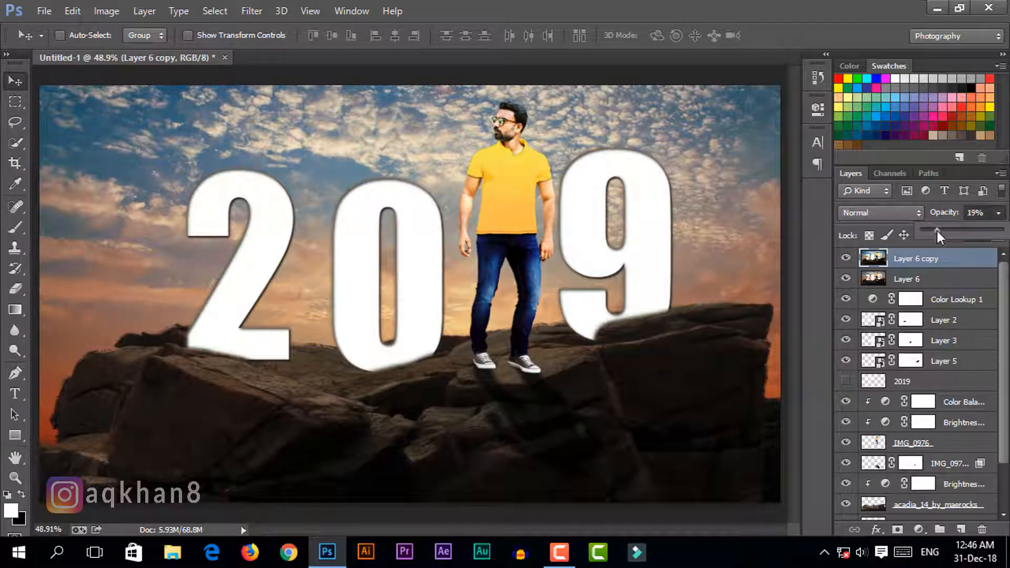
pyautogui.moveTo(938, 232); pyautogui.dragTo(943, 232)
pyautogui.click(956, 262)
pyautogui.click(848, 257)
pyautogui.click(848, 258)
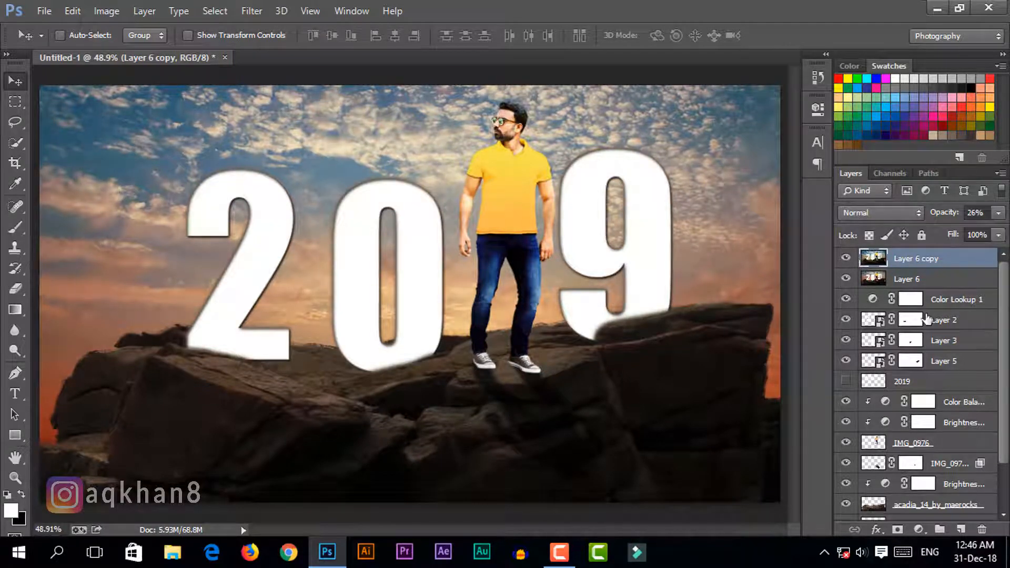
# Step: Add a Gradient Map adjustment on top using the violet-to-orange gradient preset
pyautogui.click(919, 529)
pyautogui.click(918, 500)
pyautogui.click(678, 150)
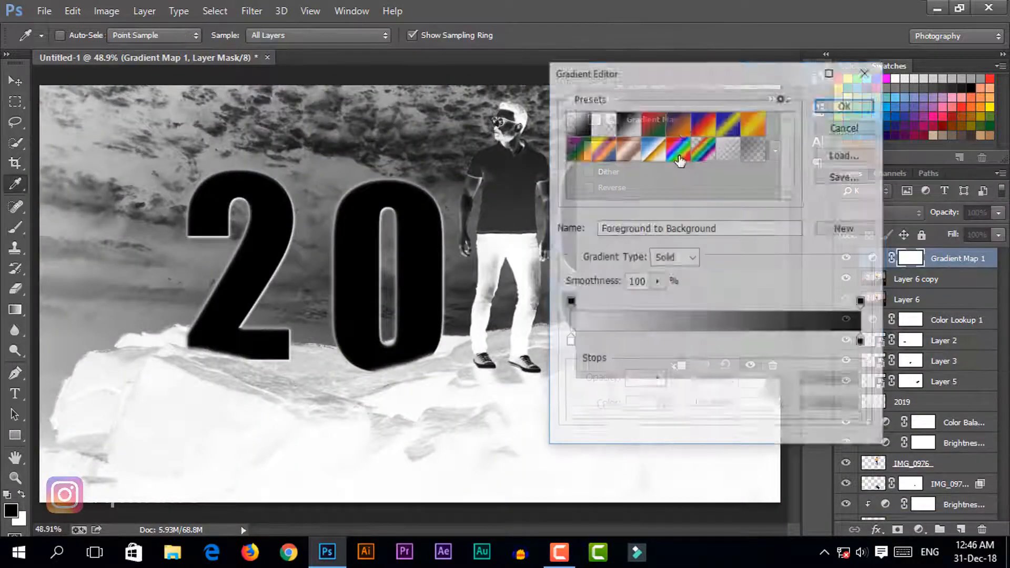
pyautogui.click(678, 123)
pyautogui.click(845, 105)
pyautogui.click(772, 100)
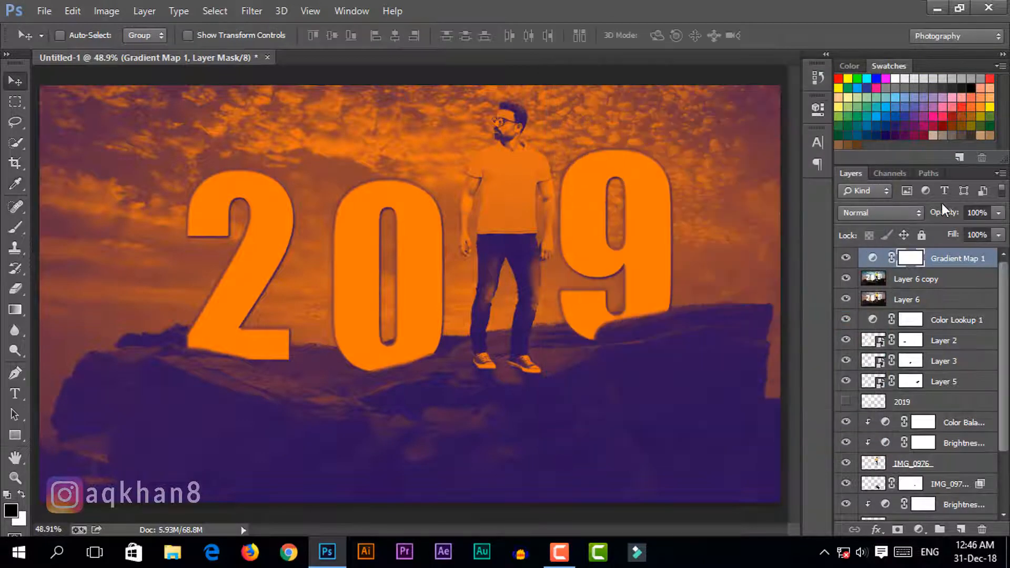
# Step: Set the Gradient Map adjustment's opacity to 7%
pyautogui.moveTo(998, 214); pyautogui.dragTo(923, 229)
pyautogui.click(872, 258)
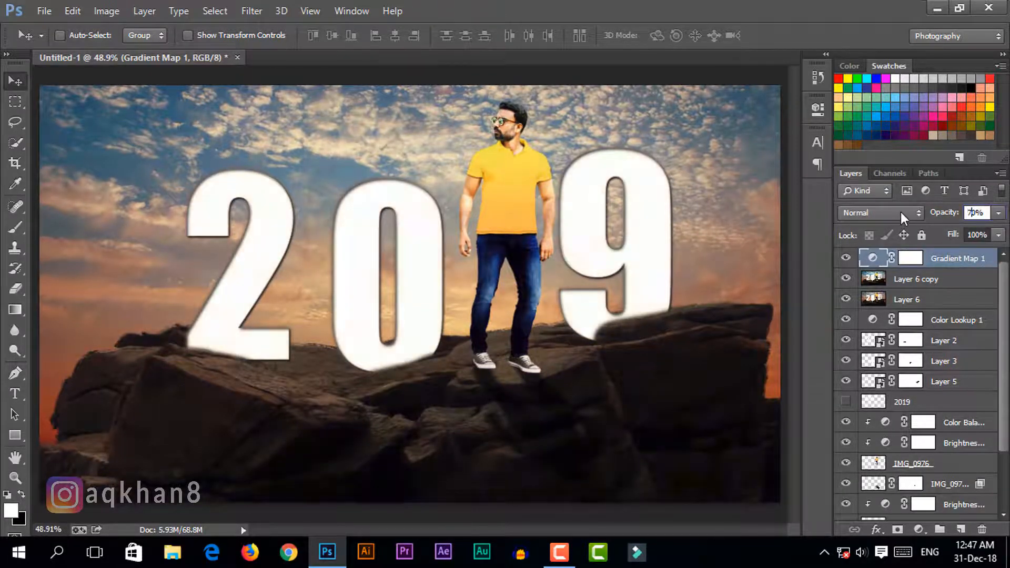
pyautogui.write('70')
pyautogui.write('7')
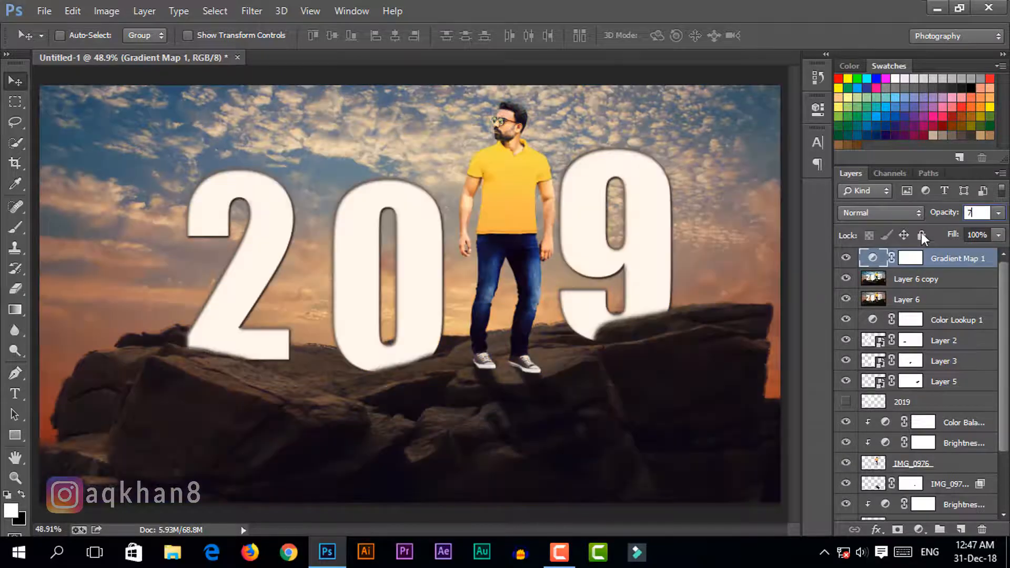